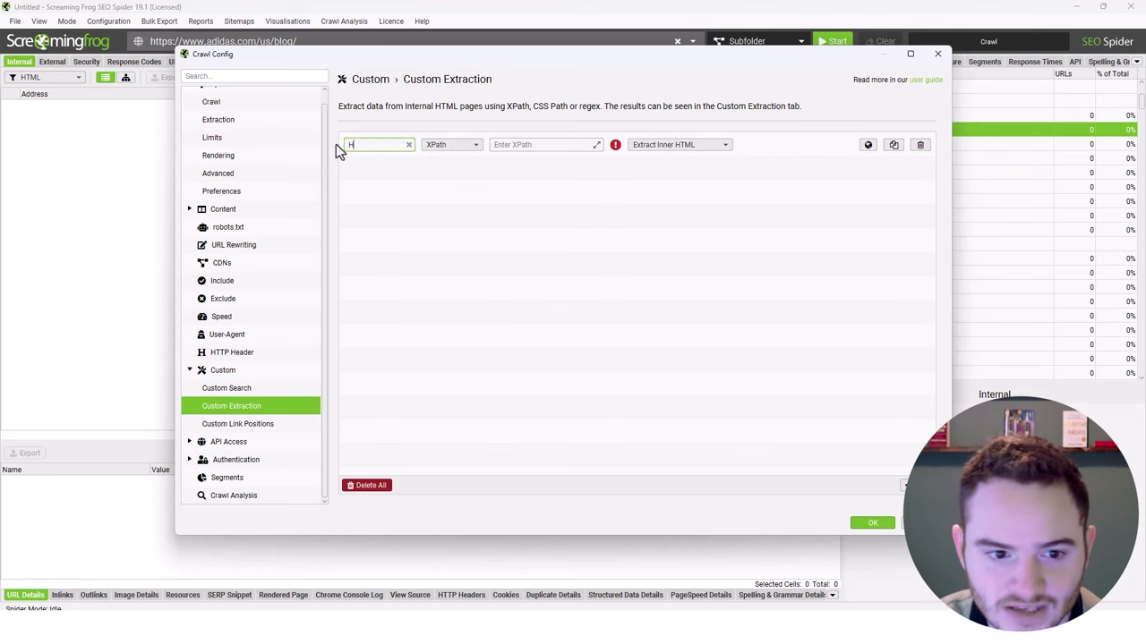
Name the first extractor H1 with XPath //h1 and add a second one named H2 with XPath //h2
{"action": "type", "text": "H1"}
{"action": "left_click", "coordinate": [523, 144]}
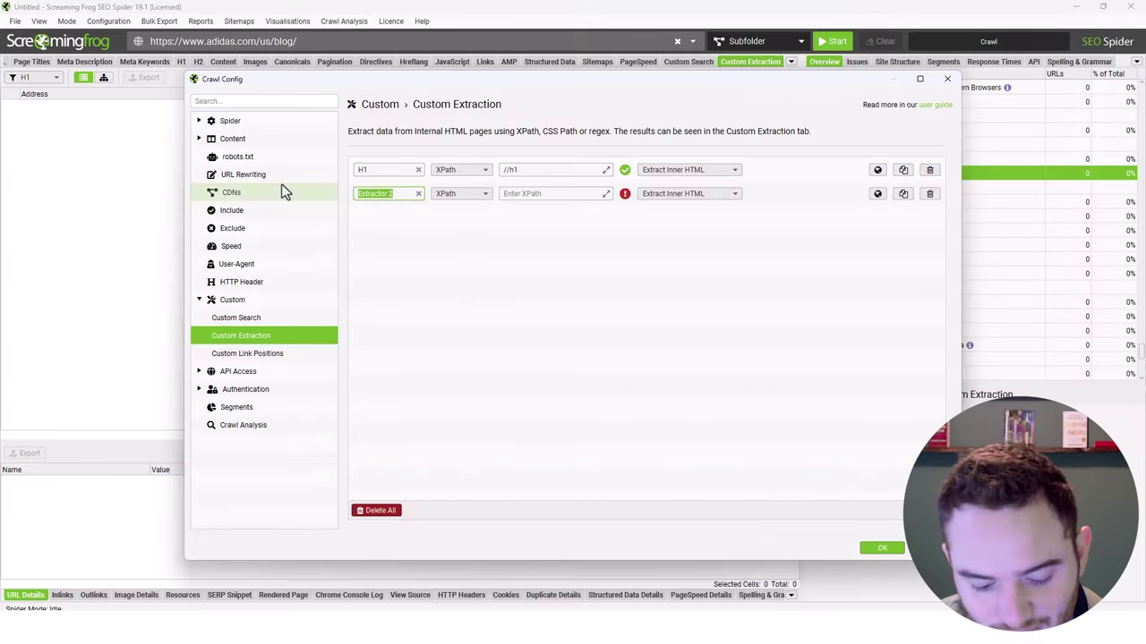
{"action": "type", "text": "H2"}
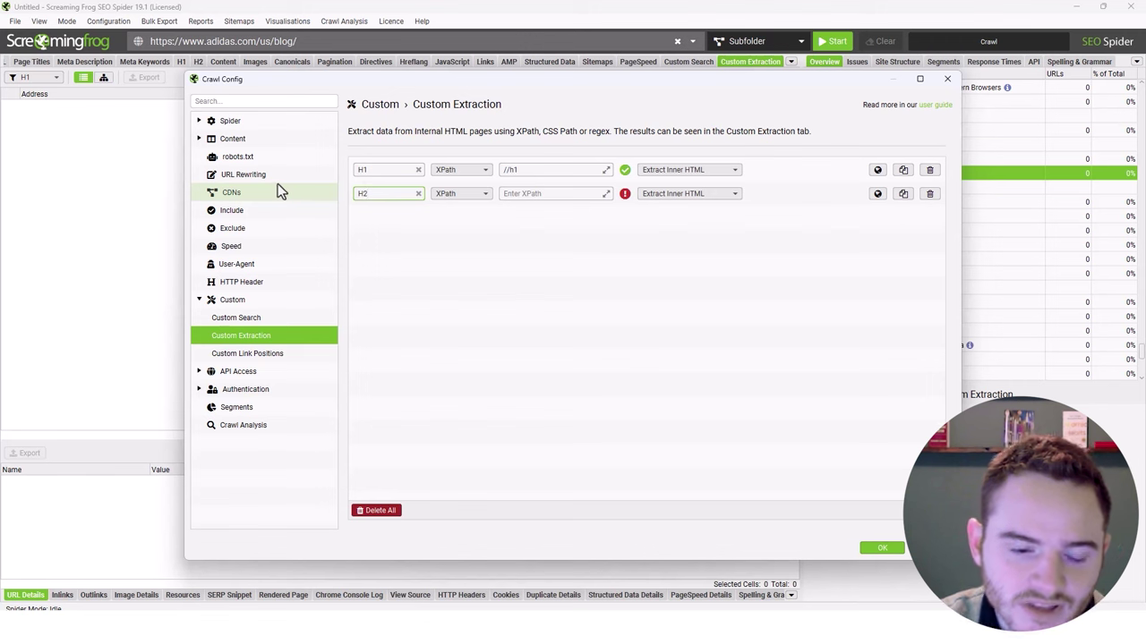
{"action": "double_click", "coordinate": [384, 193]}
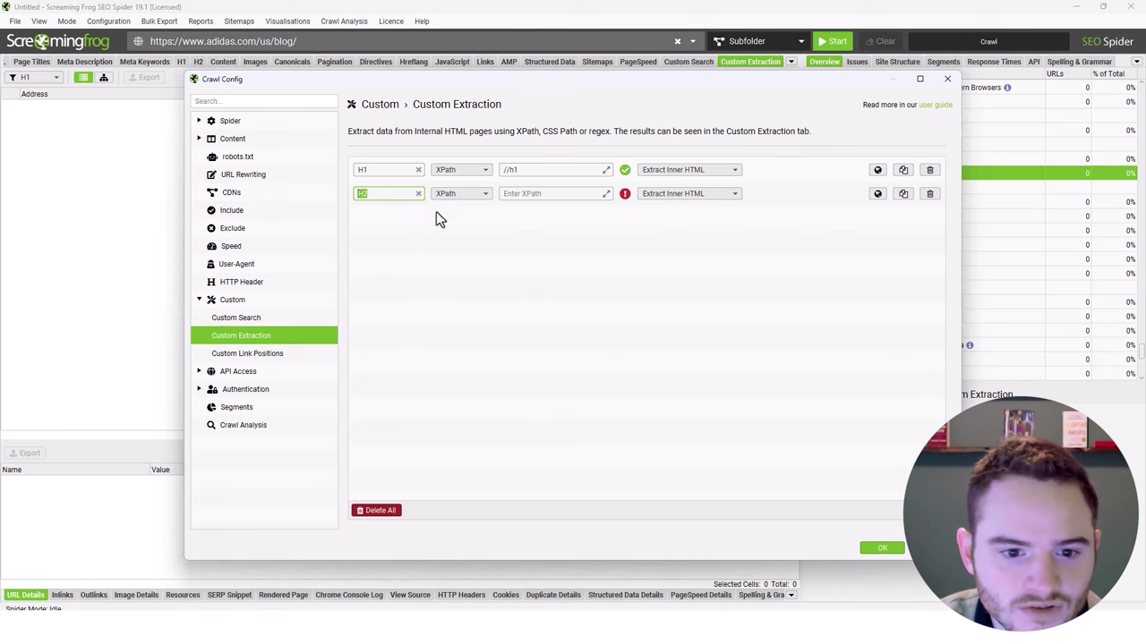
{"action": "left_click", "coordinate": [522, 193]}
{"action": "type", "text": "//h2"}
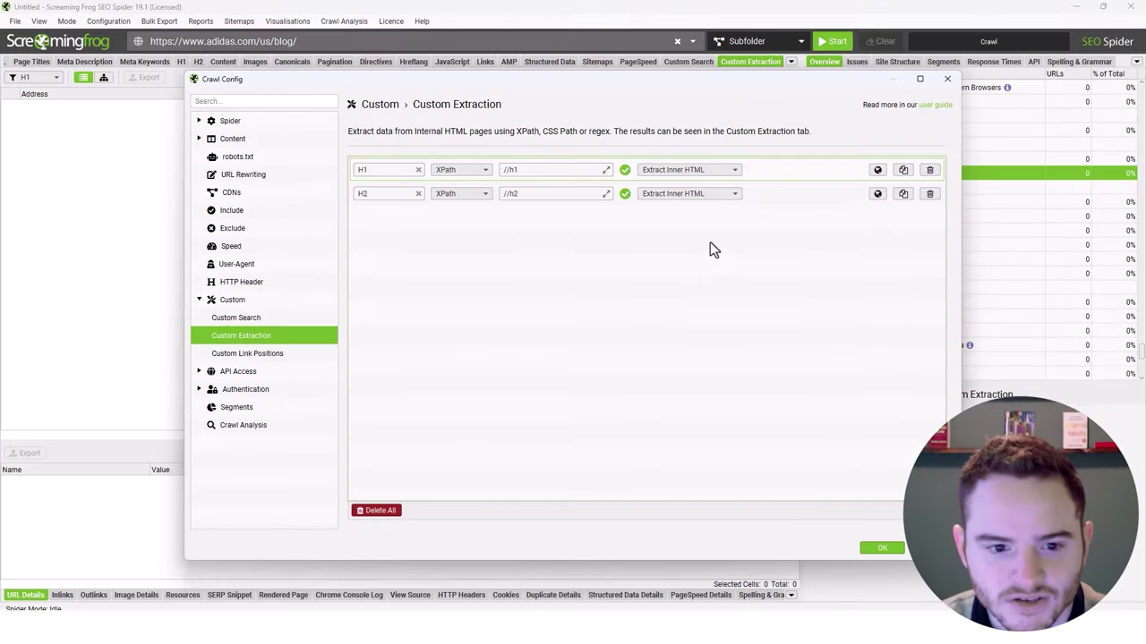
Add a third custom extractor named H3 with XPath //h3
{"action": "left_click", "coordinate": [930, 510]}
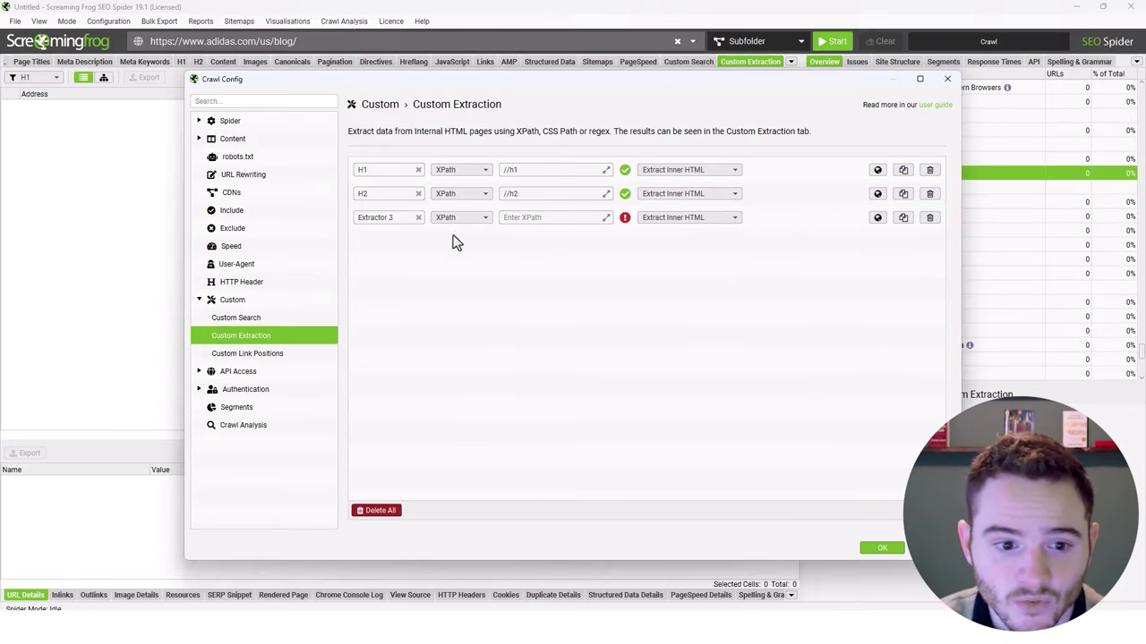
{"action": "triple_click", "coordinate": [398, 219]}
{"action": "type", "text": "H3"}
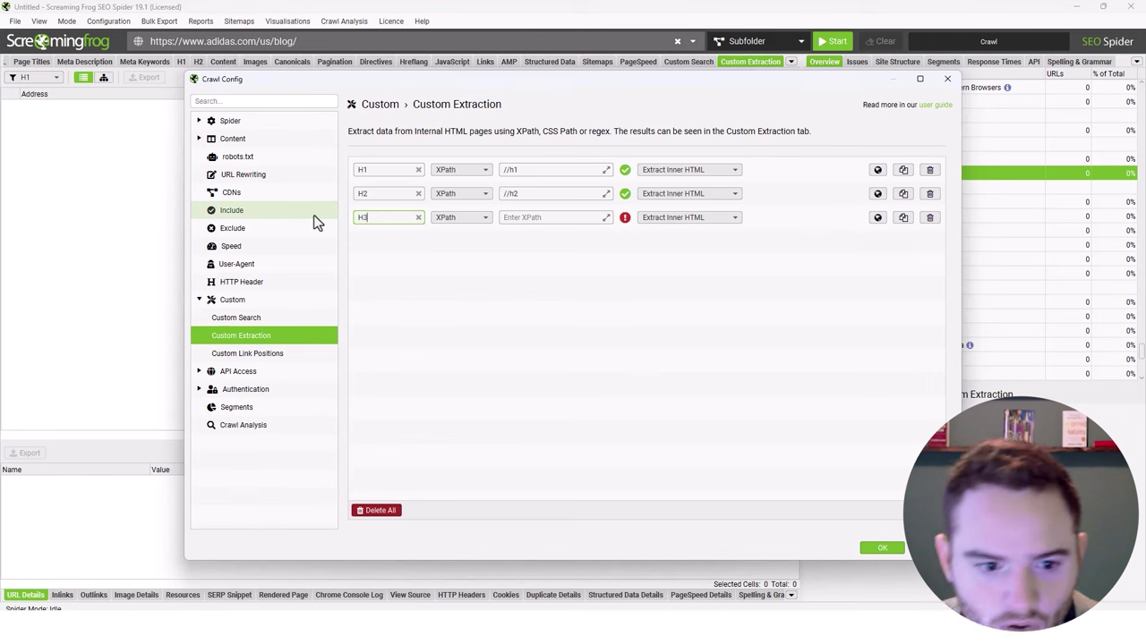
{"action": "left_click", "coordinate": [518, 217]}
{"action": "type", "text": "//h3"}
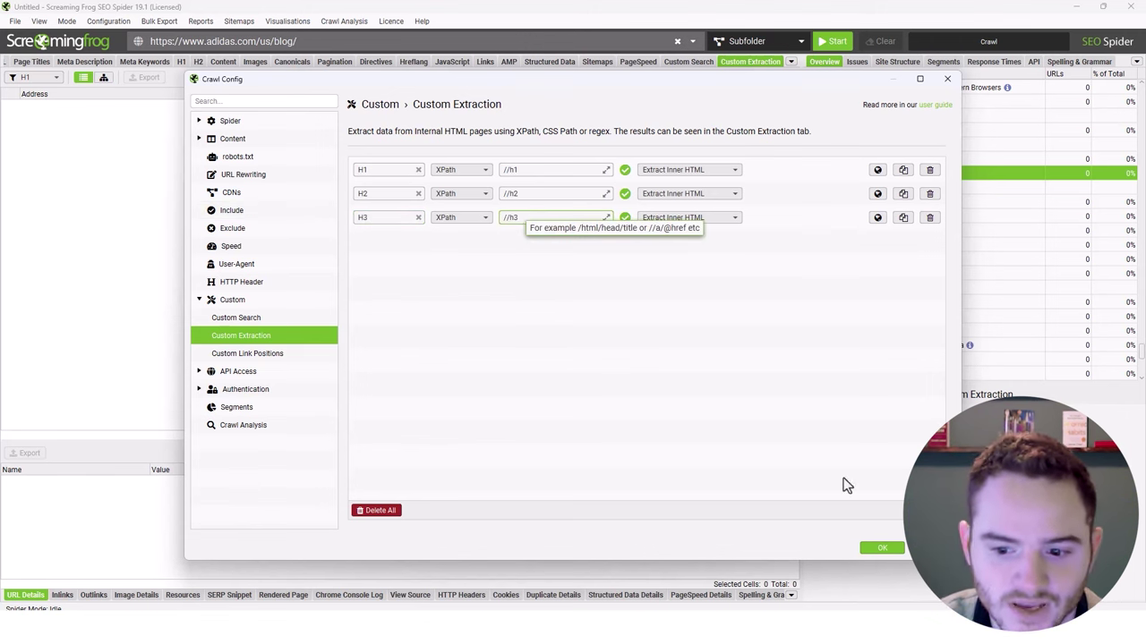
Add a fourth custom extractor named H4 with XPath //h4 and apply the crawl configuration
{"action": "left_click", "coordinate": [931, 510]}
{"action": "triple_click", "coordinate": [394, 242]}
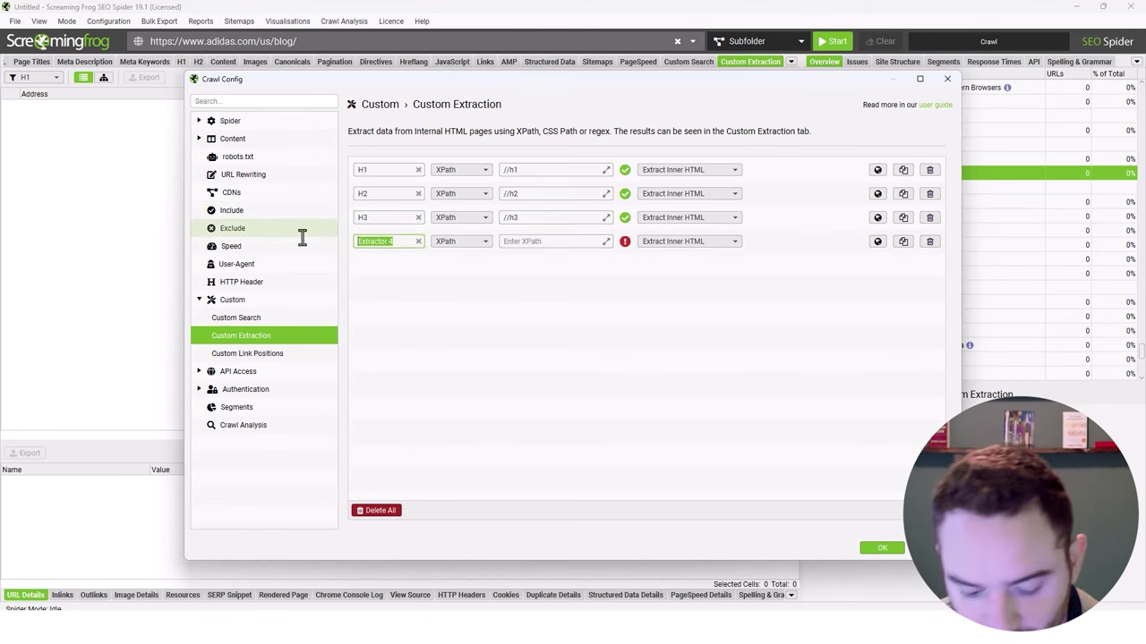
{"action": "type", "text": "H4"}
{"action": "left_click", "coordinate": [539, 241]}
{"action": "type", "text": "//h4"}
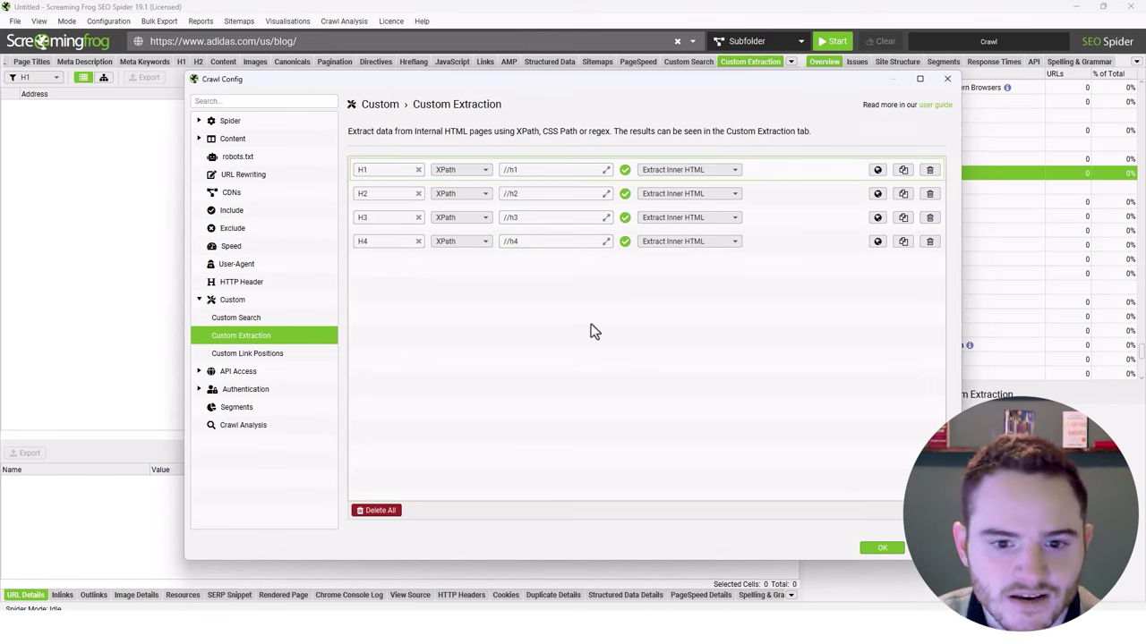
{"action": "left_click", "coordinate": [875, 547]}
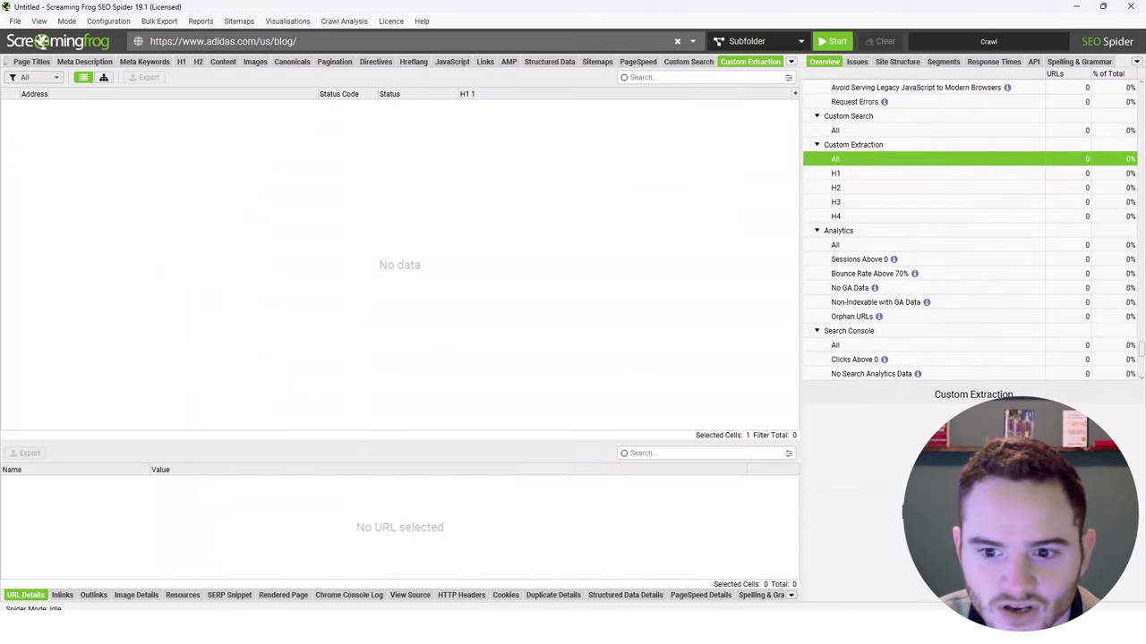
Crawl the adidas blog subfolder and pause the crawl once some pages have extraction results
{"action": "scroll", "coordinate": [860, 215], "scroll_direction": "up", "scroll_amount": 3}
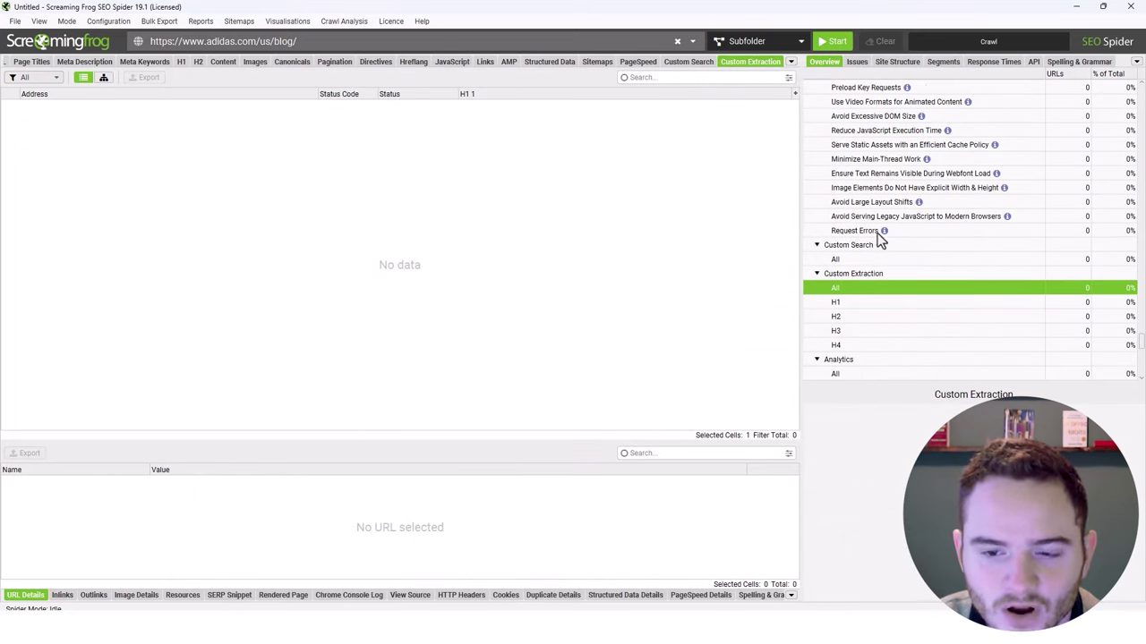
{"action": "left_click", "coordinate": [824, 42]}
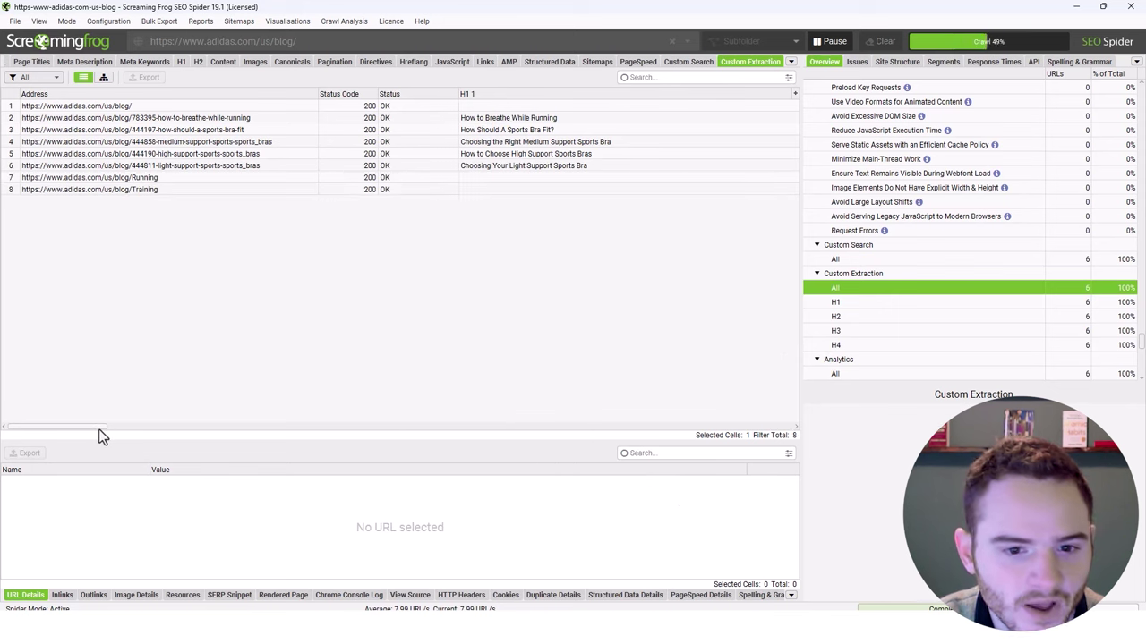
{"action": "left_click_drag", "start_coordinate": [98, 428], "coordinate": [120, 428]}
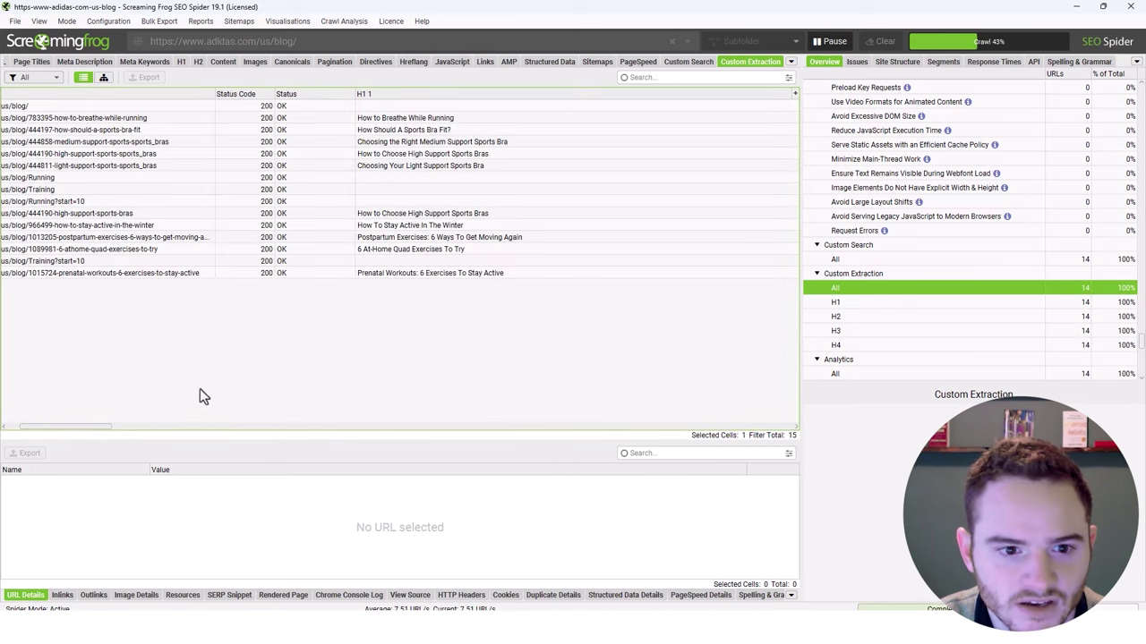
{"action": "left_click", "coordinate": [840, 42]}
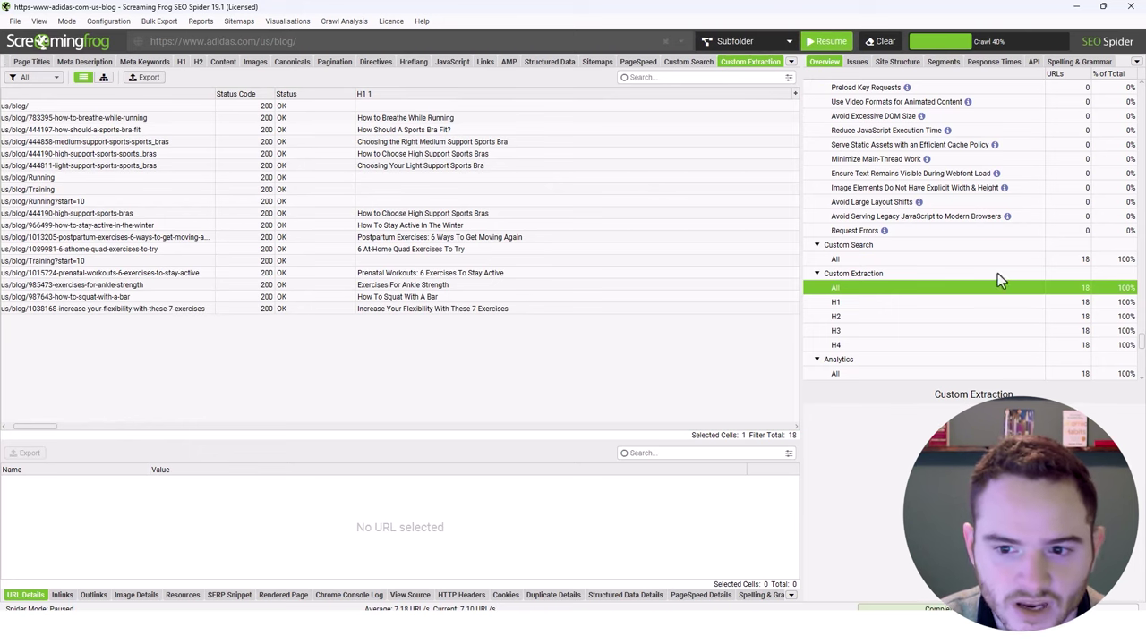
Go through the custom extraction results filtered by H1, H2, H3 and H4 in turn
{"action": "scroll", "coordinate": [980, 233], "scroll_direction": "up", "scroll_amount": 20}
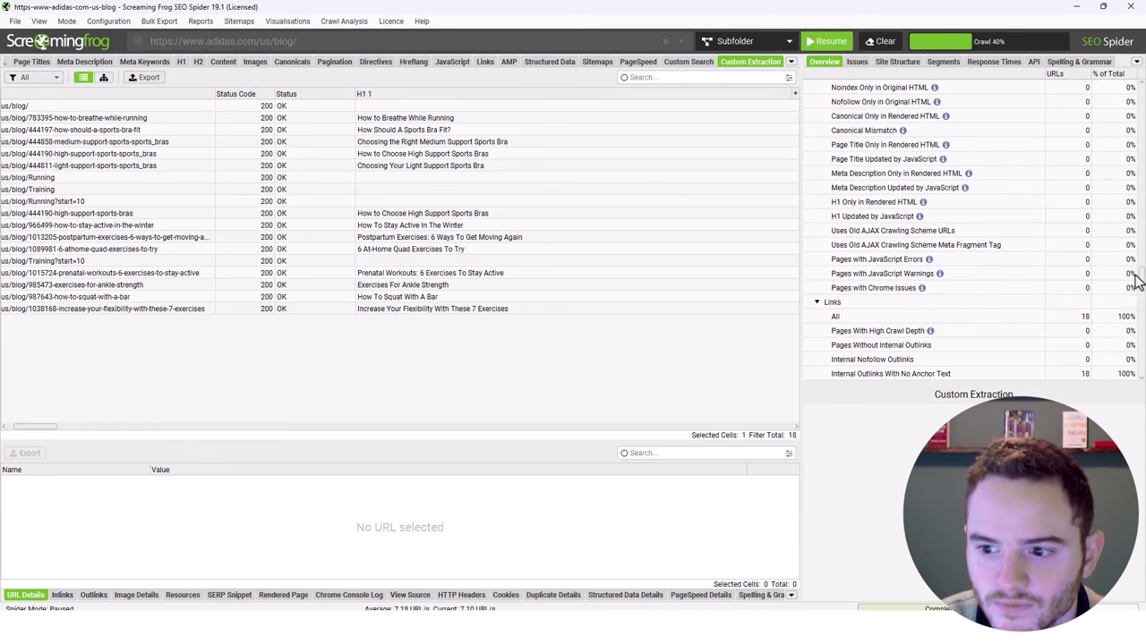
{"action": "left_click_drag", "start_coordinate": [1135, 281], "coordinate": [1139, 367]}
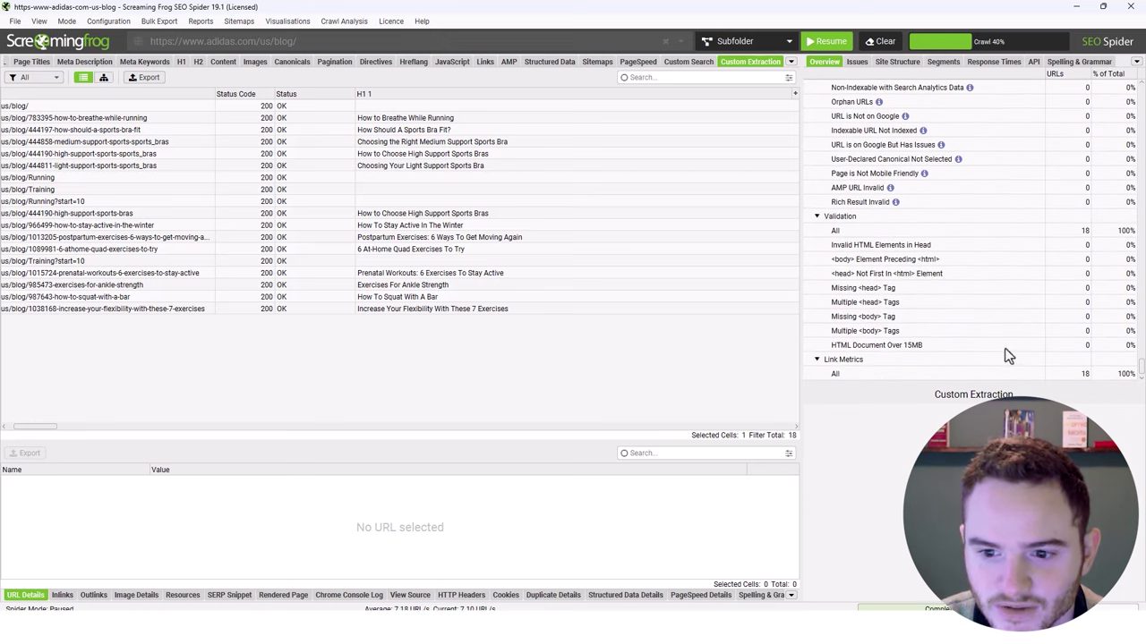
{"action": "scroll", "coordinate": [1004, 350], "scroll_direction": "up", "scroll_amount": 15}
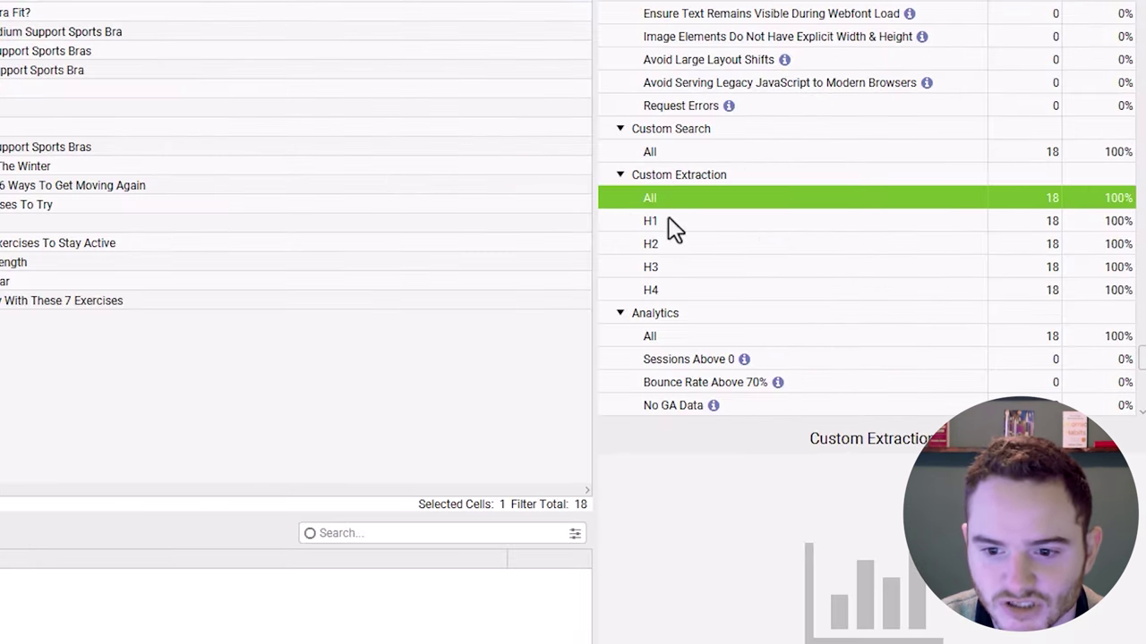
{"action": "left_click", "coordinate": [847, 259]}
{"action": "left_click", "coordinate": [847, 273]}
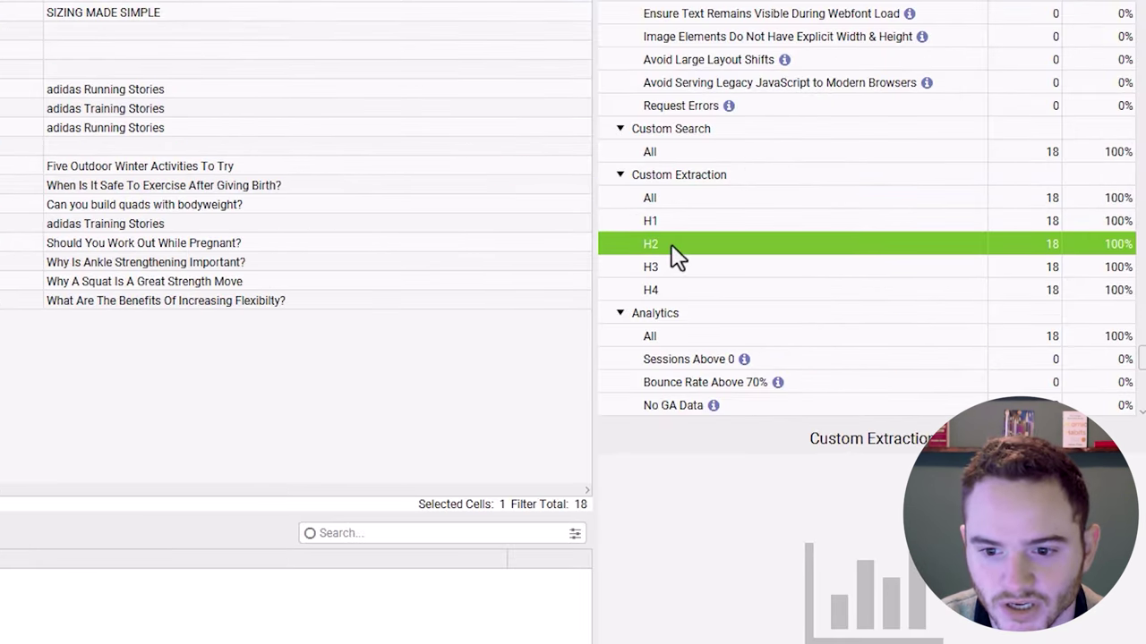
{"action": "left_click", "coordinate": [662, 268]}
{"action": "left_click", "coordinate": [664, 292]}
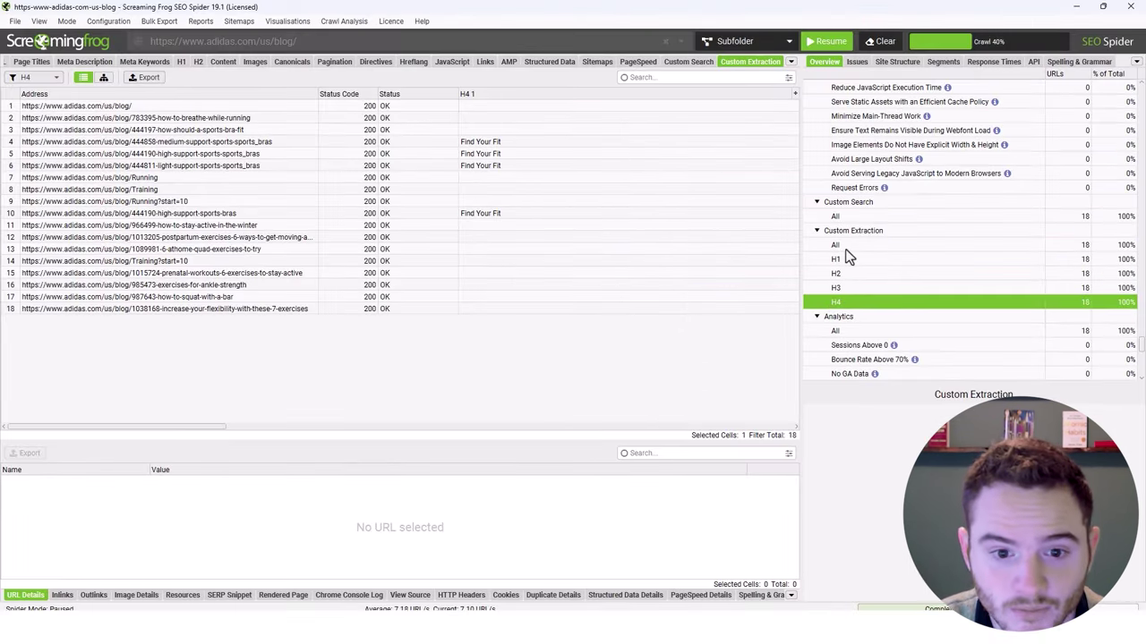
Show all custom extraction results and examine the heading columns across the table, including the Wall Sit entry under H2 9
{"action": "left_click", "coordinate": [846, 250]}
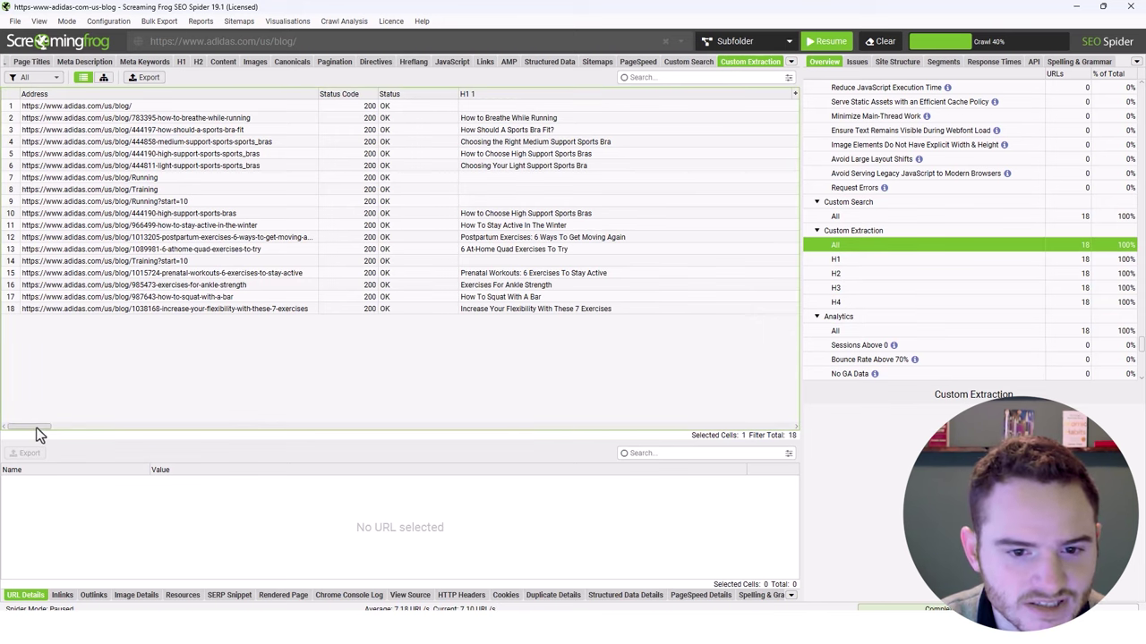
{"action": "left_click_drag", "start_coordinate": [36, 427], "coordinate": [283, 413]}
{"action": "left_click", "coordinate": [351, 249]}
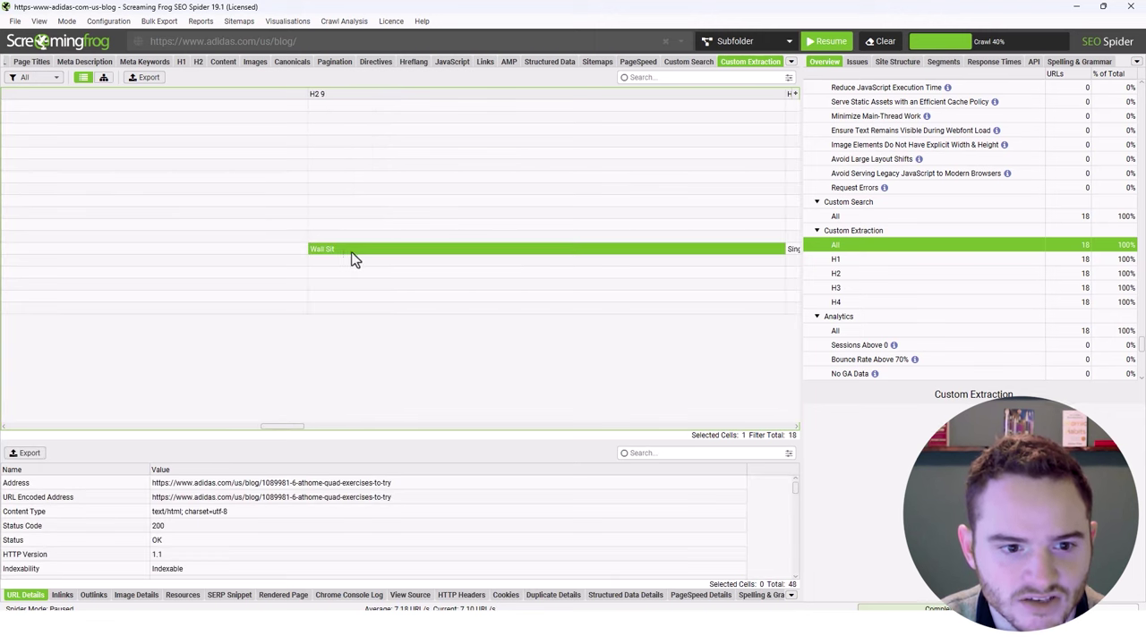
{"action": "left_click_drag", "start_coordinate": [289, 435], "coordinate": [1, 438]}
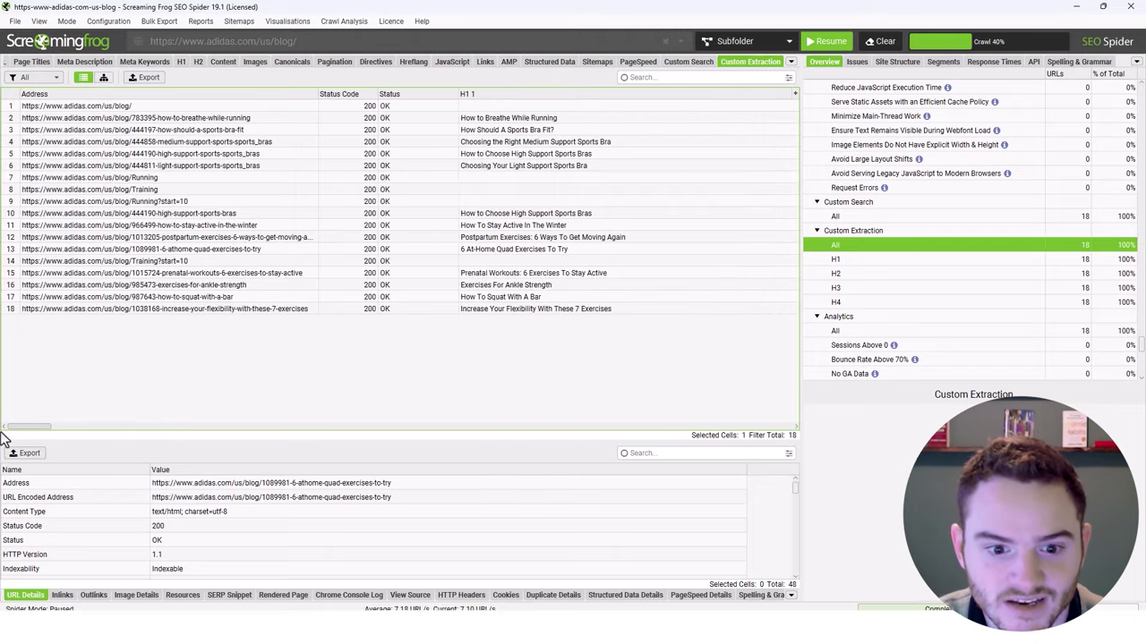
Open the prenatal workouts blog URL from the crawl results in the browser
{"action": "left_click", "coordinate": [232, 274]}
{"action": "right_click", "coordinate": [231, 273]}
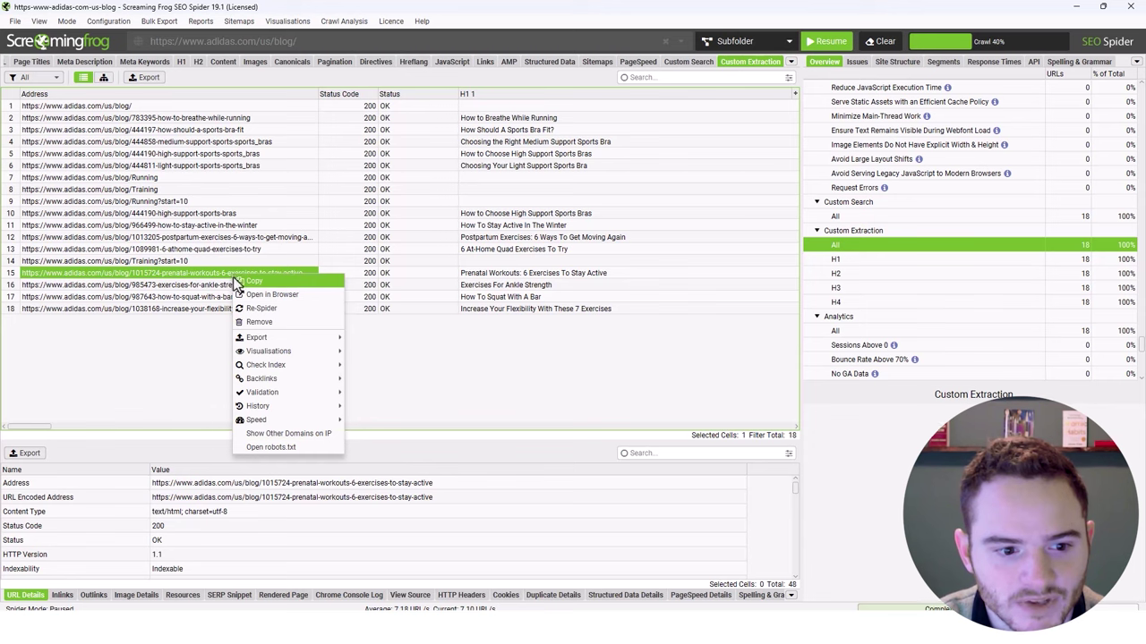
{"action": "left_click", "coordinate": [254, 297]}
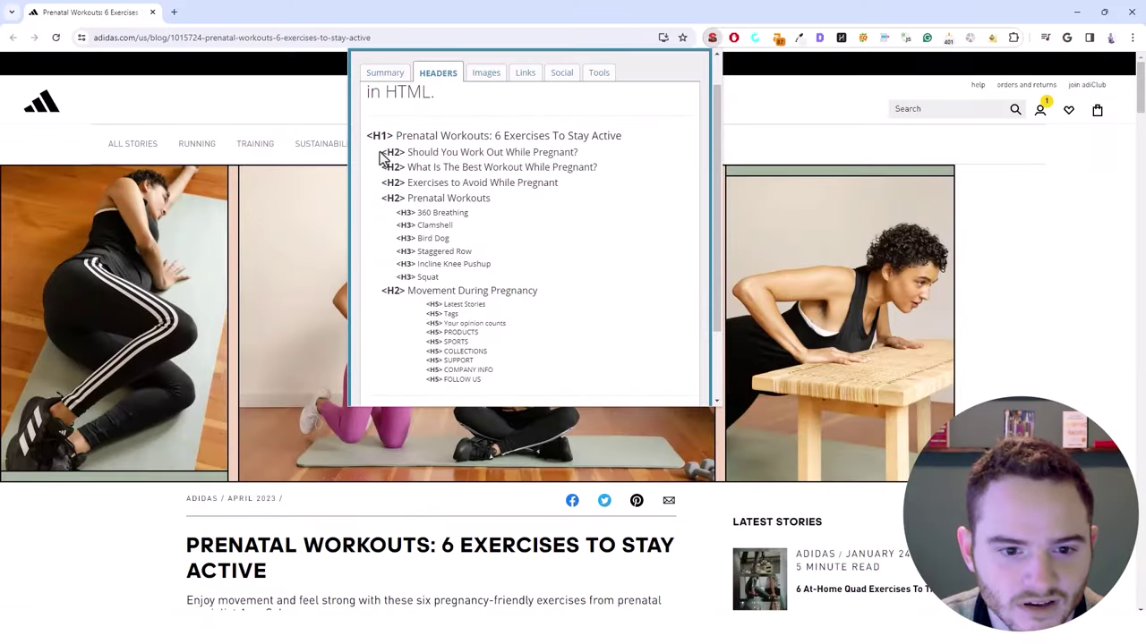
Examine the page's header outline, highlighting the headings from the H1 through the H2 Movement During Pregnancy
{"action": "left_click_drag", "start_coordinate": [379, 156], "coordinate": [525, 283]}
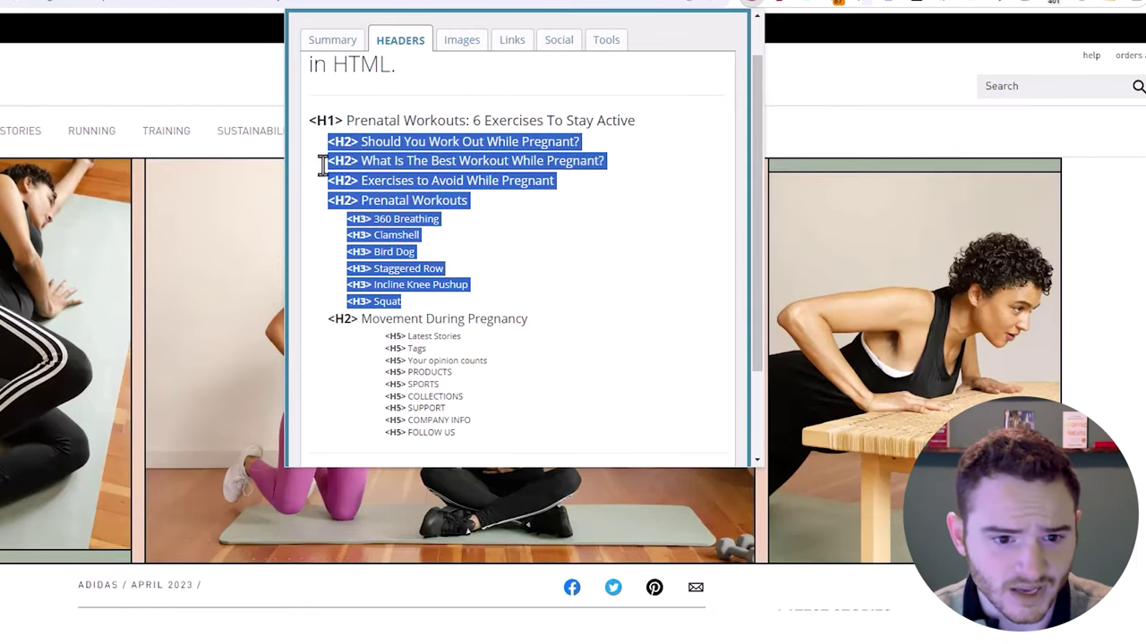
{"action": "left_click_drag", "start_coordinate": [313, 120], "coordinate": [607, 142]}
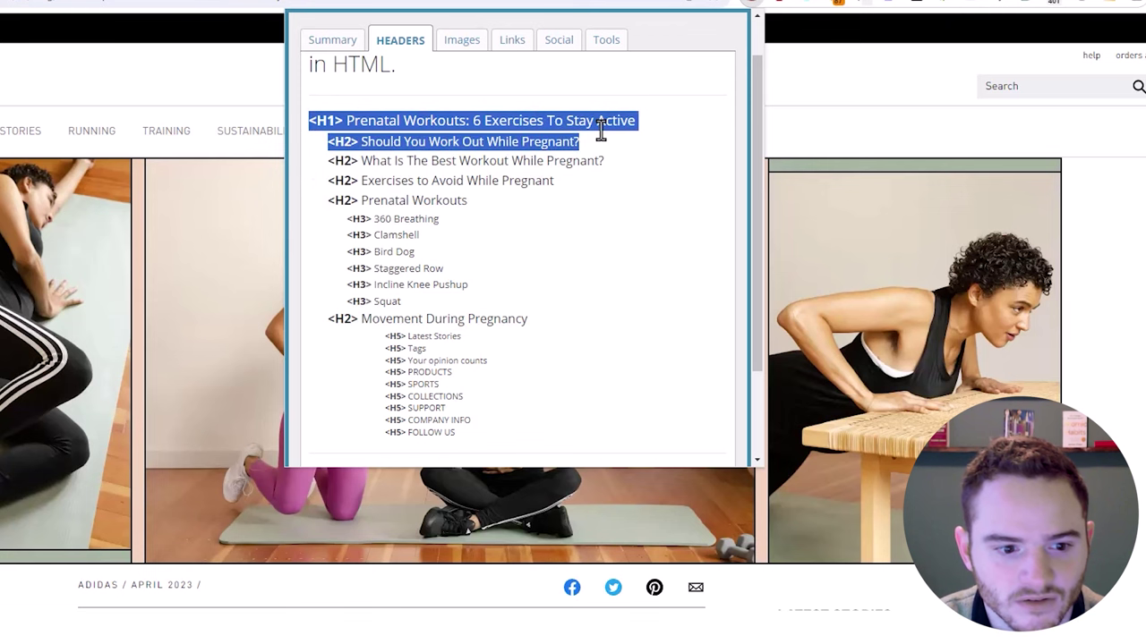
{"action": "left_click", "coordinate": [502, 228]}
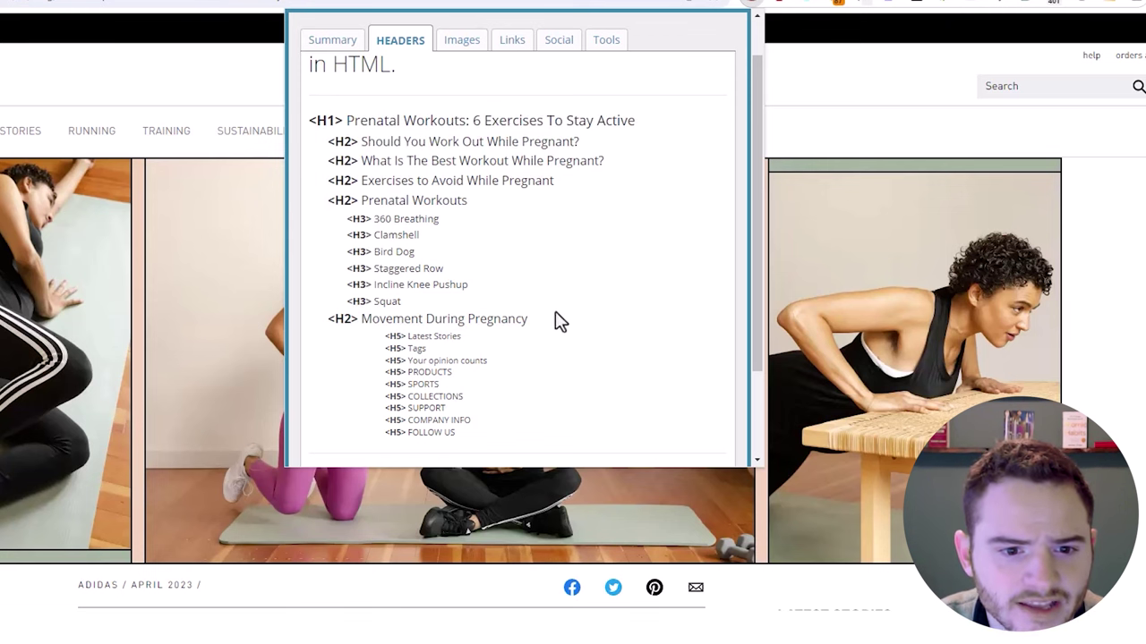
{"action": "mouse_move", "coordinate": [555, 321]}
{"action": "left_mouse_down"}
{"action": "mouse_move", "coordinate": [333, 144]}
{"action": "mouse_move", "coordinate": [554, 324]}
{"action": "left_mouse_up"}
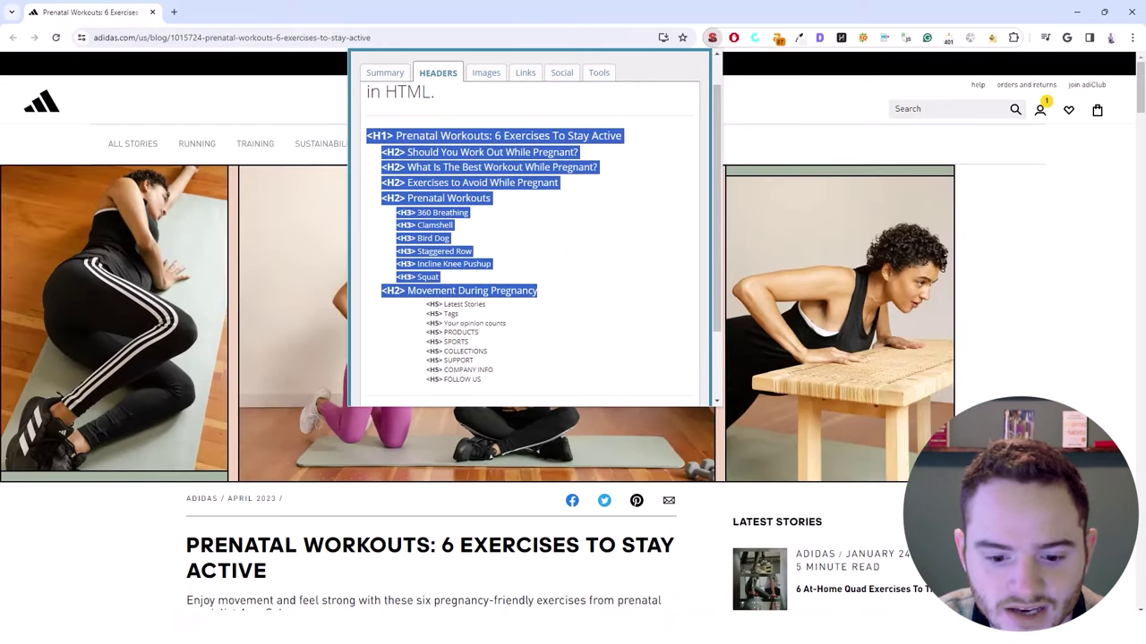
Switch back to the adidas blog crawl in Screaming Frog and look across all the extracted heading columns
{"action": "key", "text": "alt+Tab"}
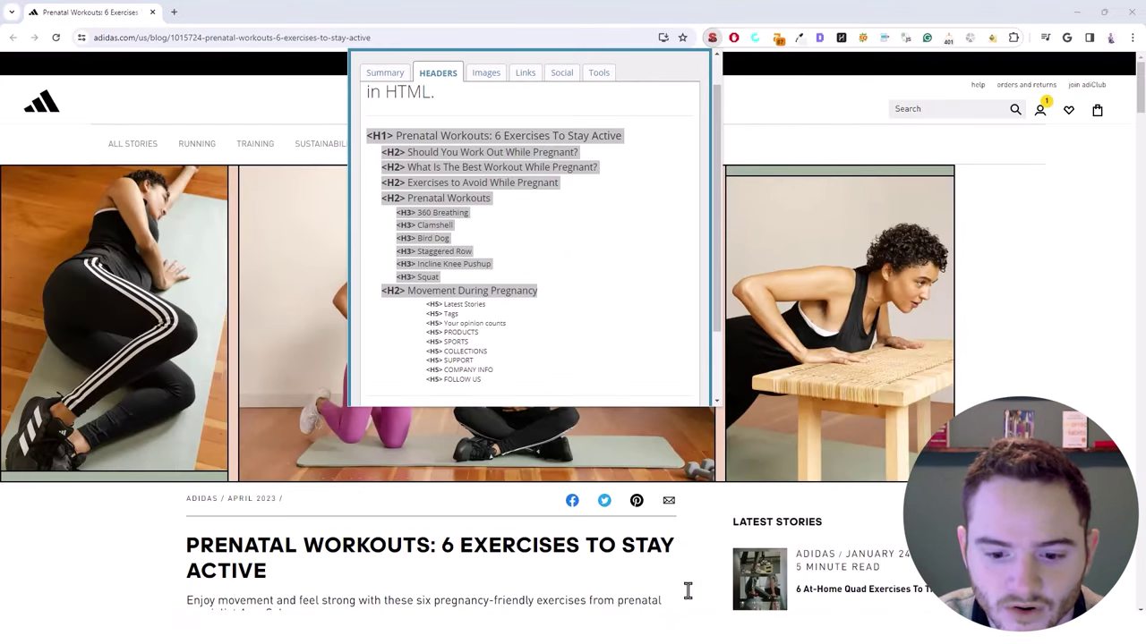
{"action": "mouse_move", "coordinate": [599, 641]}
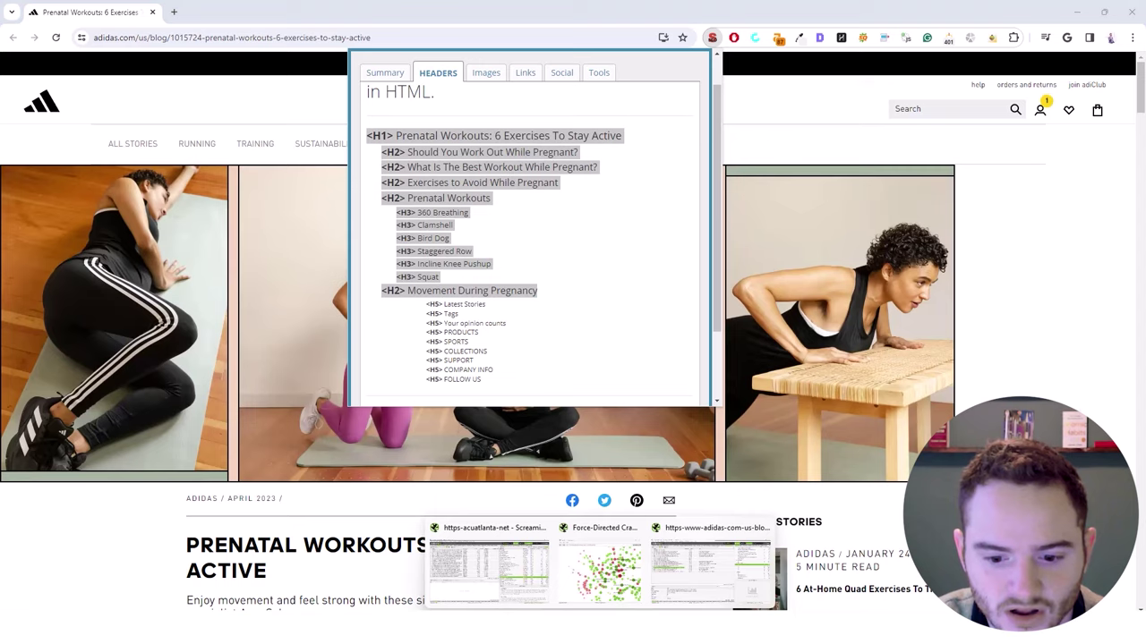
{"action": "left_click", "coordinate": [703, 593]}
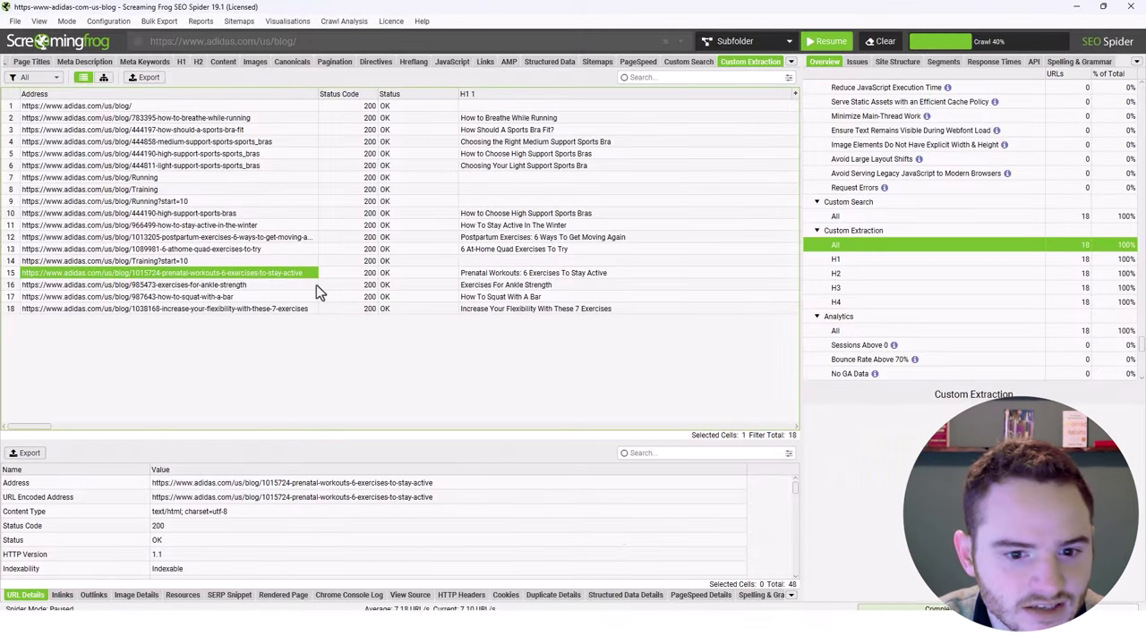
{"action": "left_click_drag", "start_coordinate": [44, 430], "coordinate": [743, 436]}
Filter the custom extraction results to H2 and check the sports bra pages for H2 headings
{"action": "left_click", "coordinate": [857, 275]}
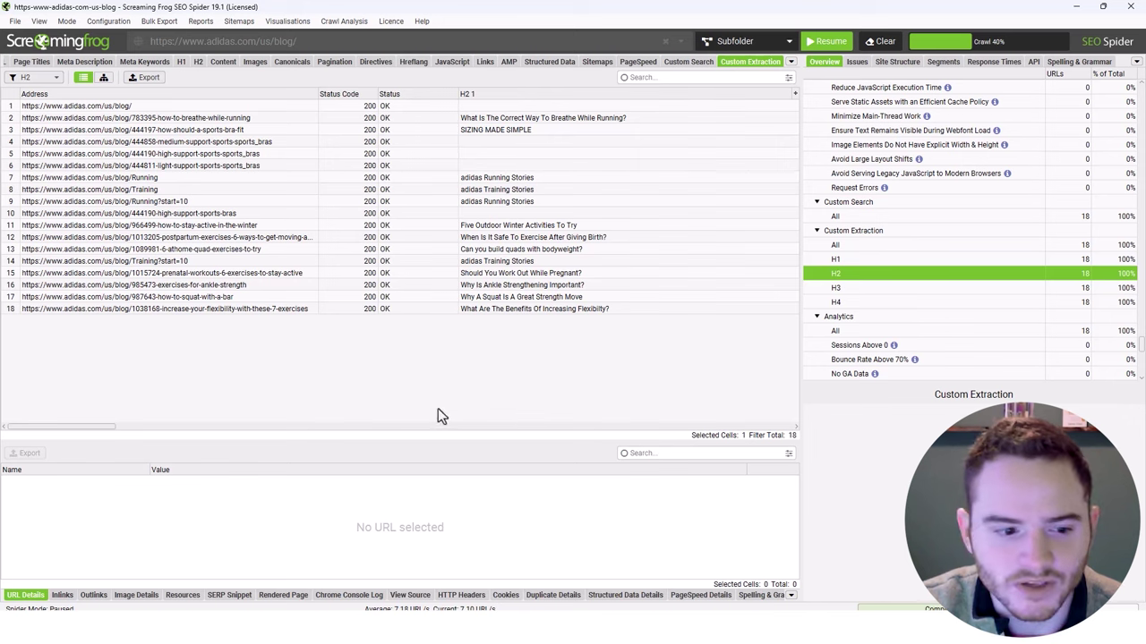
{"action": "mouse_move", "coordinate": [39, 429]}
{"action": "left_mouse_down"}
{"action": "mouse_move", "coordinate": [199, 436]}
{"action": "mouse_move", "coordinate": [31, 427]}
{"action": "left_mouse_up"}
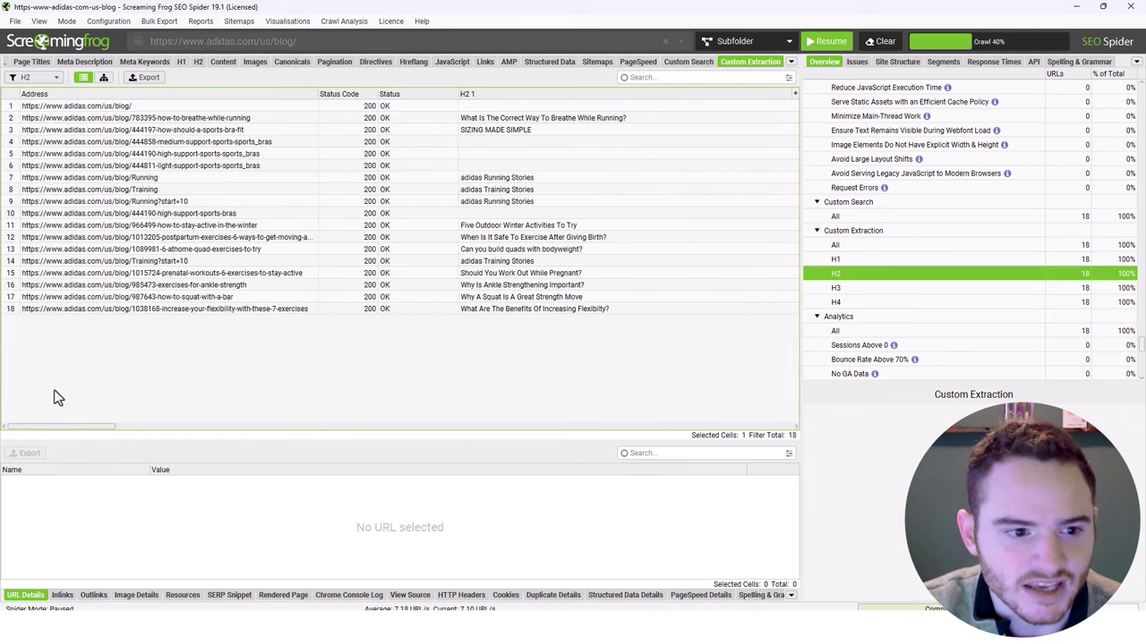
{"action": "left_click_drag", "start_coordinate": [239, 156], "coordinate": [539, 167]}
Open the 444190-high-support-sports-sports_bras blog URL from the crawl results in the browser
{"action": "left_click", "coordinate": [193, 158]}
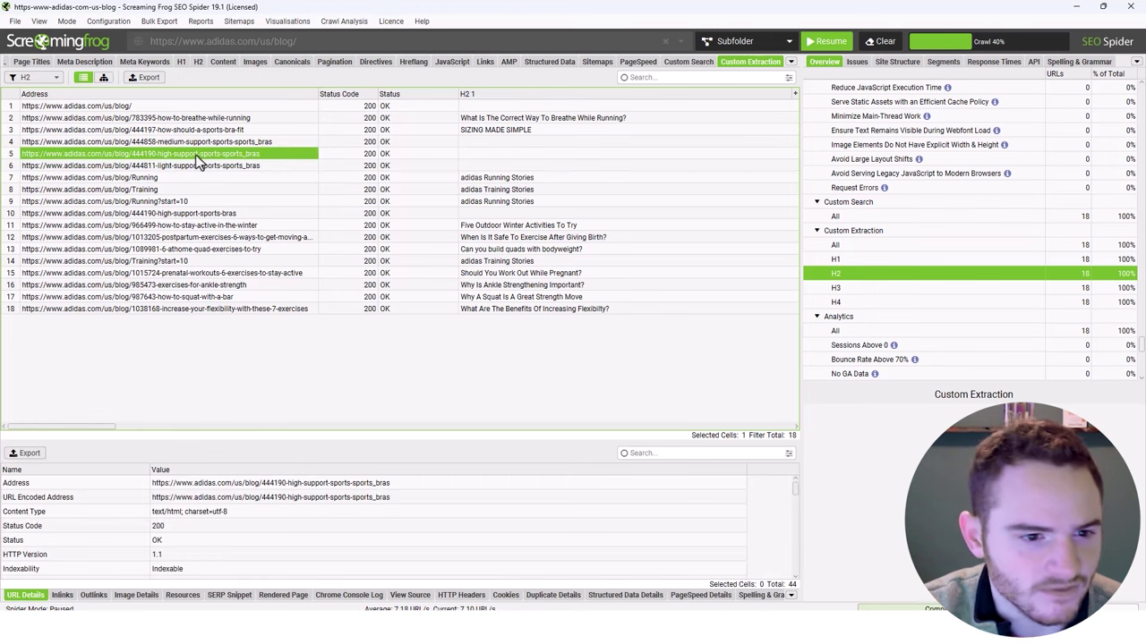
{"action": "right_click", "coordinate": [198, 157]}
{"action": "left_click", "coordinate": [226, 176]}
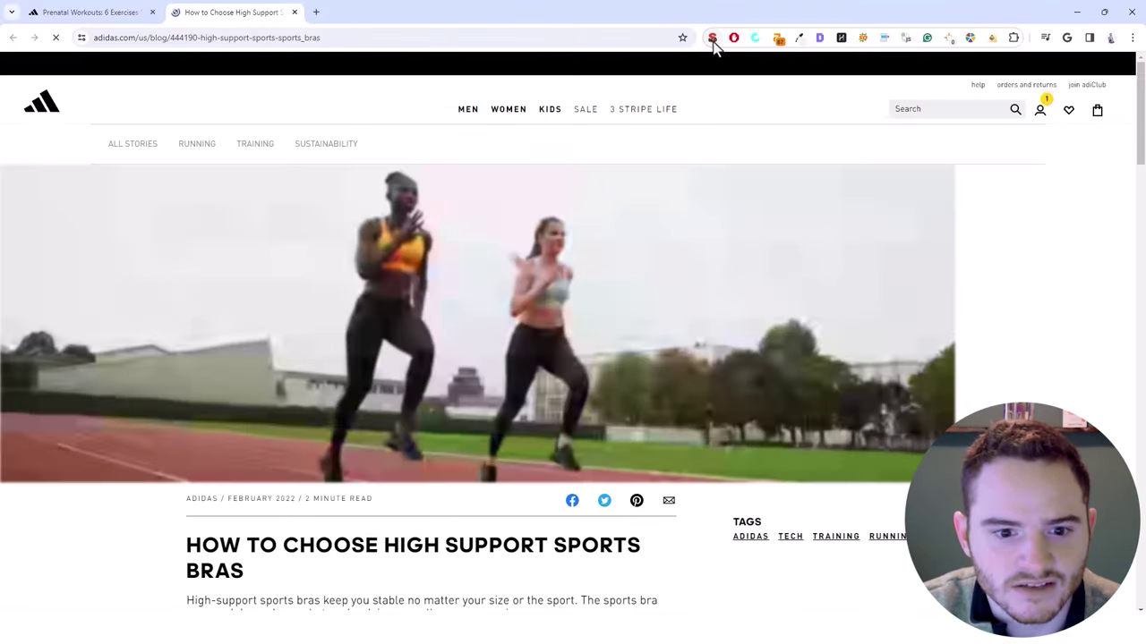
Review the high support sports bra page's header outline and highlight the matching headings in the article
{"action": "left_click", "coordinate": [712, 38]}
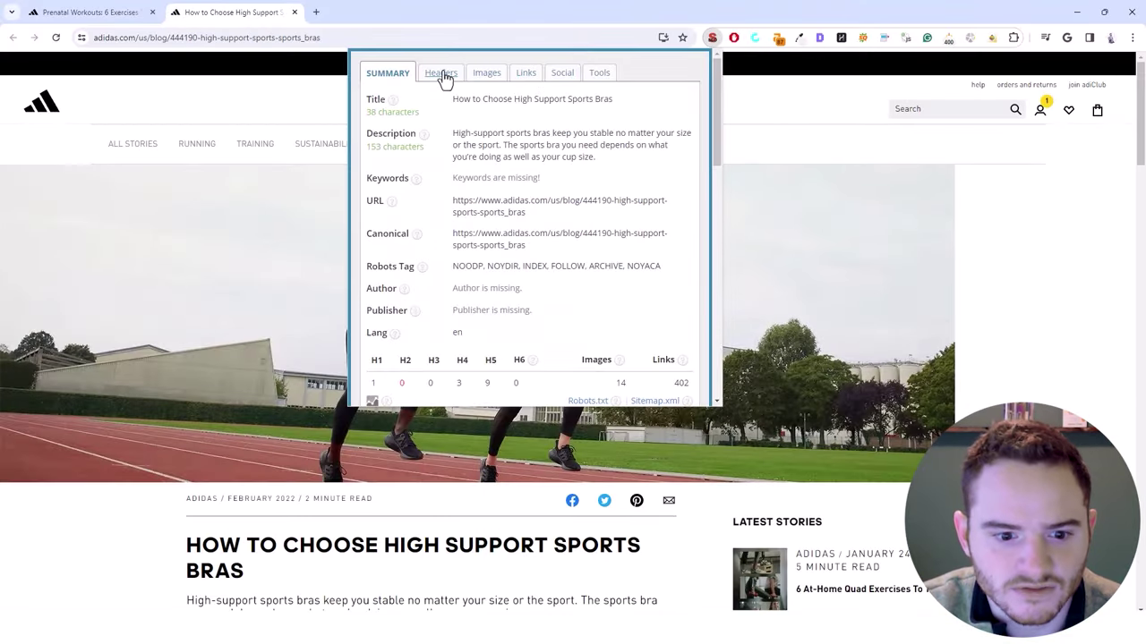
{"action": "left_click", "coordinate": [443, 75]}
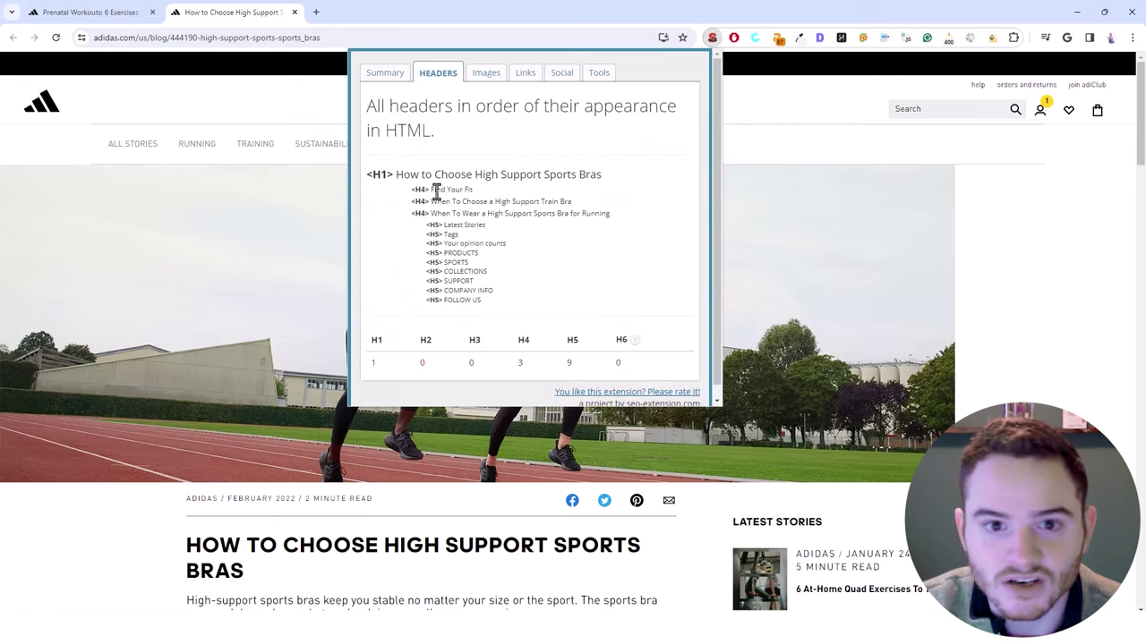
{"action": "left_click", "coordinate": [979, 319]}
{"action": "scroll", "coordinate": [999, 320], "scroll_direction": "down", "scroll_amount": 4}
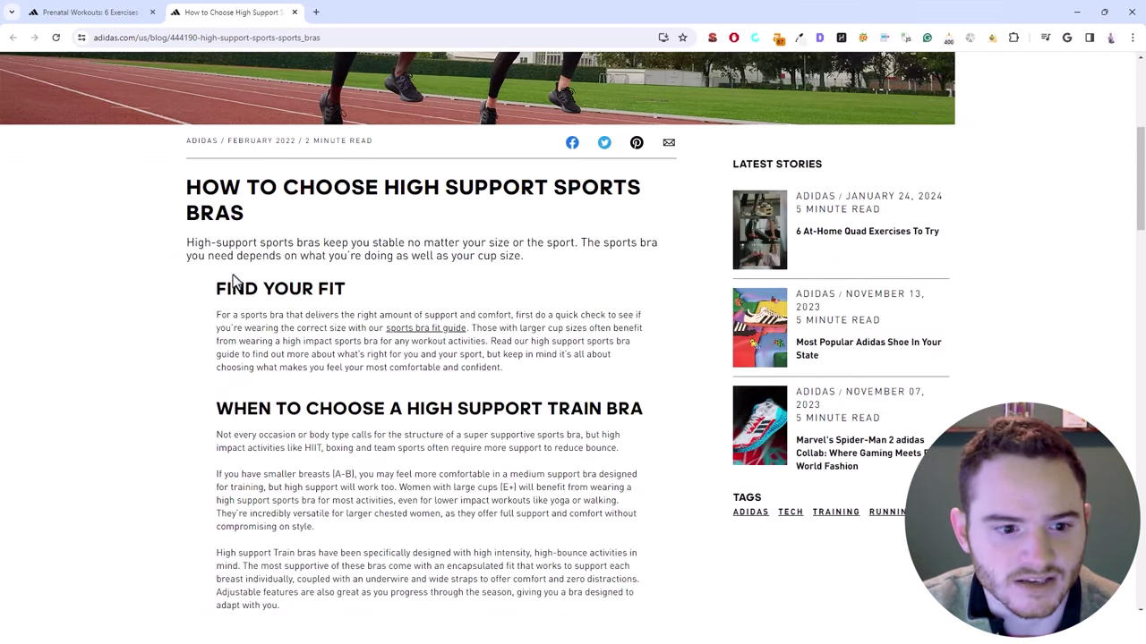
{"action": "left_click_drag", "start_coordinate": [216, 288], "coordinate": [360, 299]}
{"action": "scroll", "coordinate": [361, 299], "scroll_direction": "down", "scroll_amount": 1}
{"action": "left_click_drag", "start_coordinate": [216, 289], "coordinate": [664, 297]}
Recheck the H4 heading When To Choose a High Support Train Bra in the header outline and compare it with the article text
{"action": "left_click", "coordinate": [715, 40]}
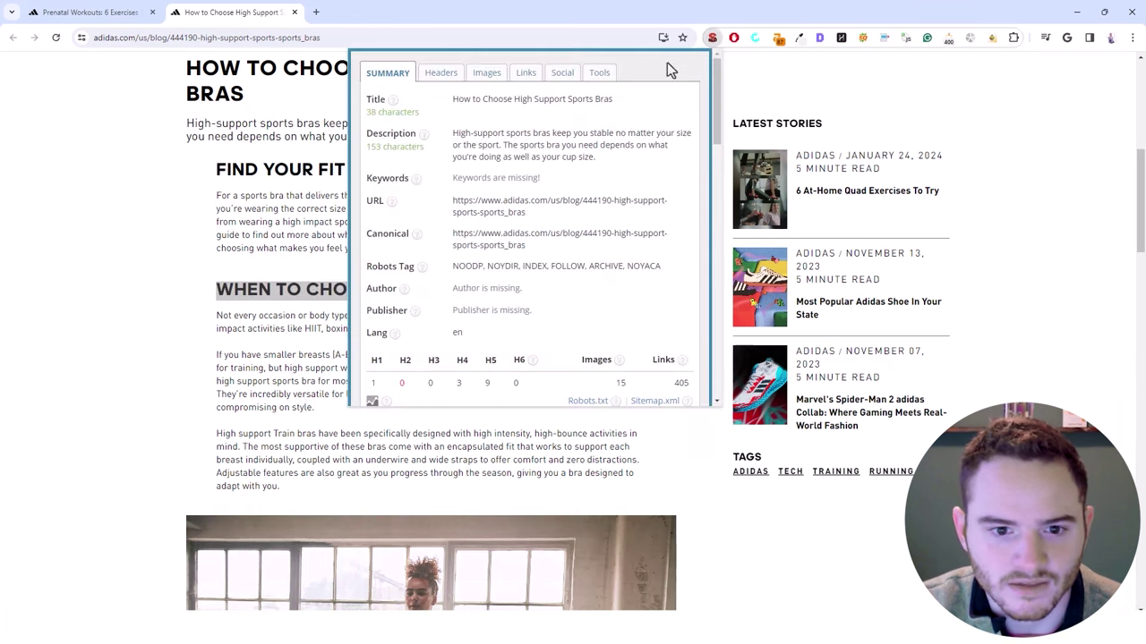
{"action": "left_click", "coordinate": [435, 77]}
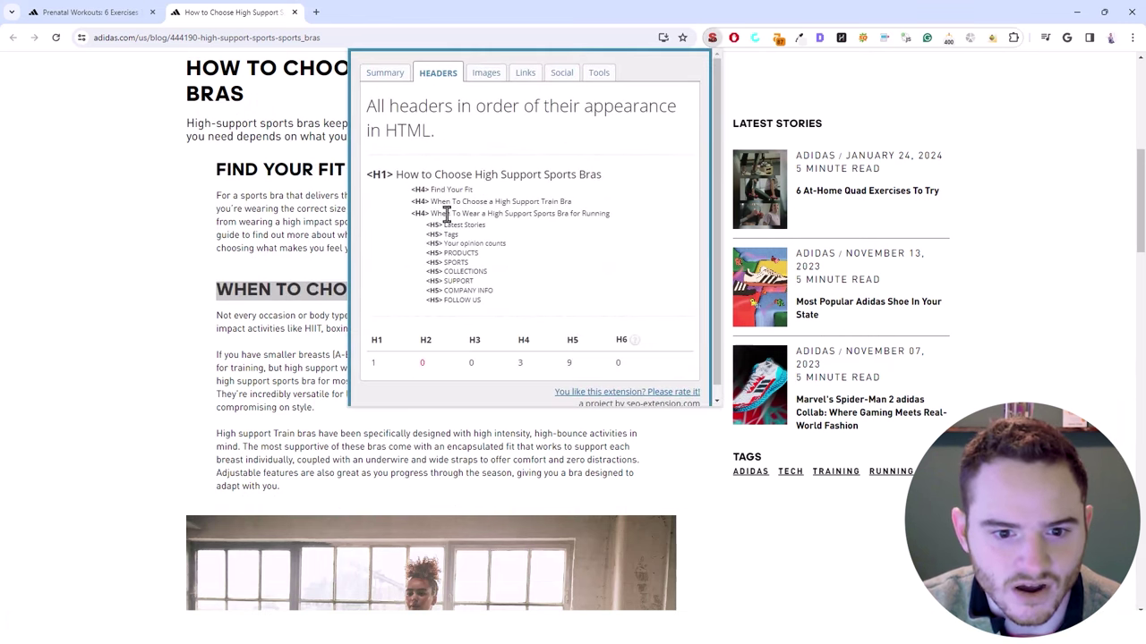
{"action": "left_click_drag", "start_coordinate": [431, 204], "coordinate": [601, 204]}
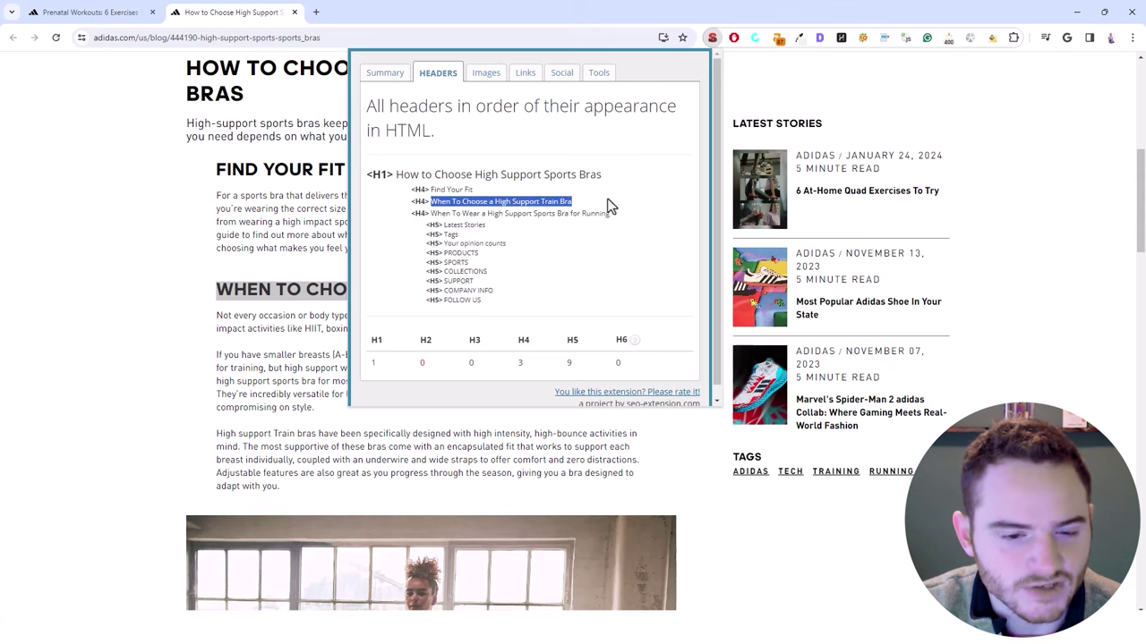
{"action": "left_click", "coordinate": [254, 293]}
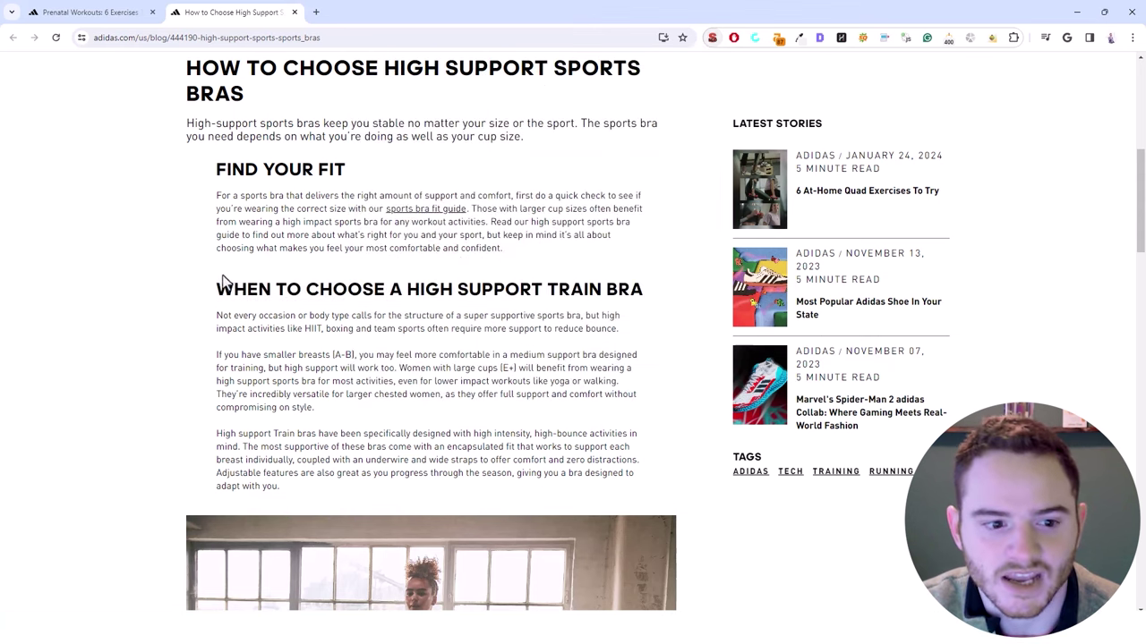
{"action": "left_click_drag", "start_coordinate": [220, 289], "coordinate": [639, 295]}
{"action": "scroll", "coordinate": [640, 299], "scroll_direction": "down", "scroll_amount": 6}
{"action": "scroll", "coordinate": [639, 296], "scroll_direction": "down", "scroll_amount": 3}
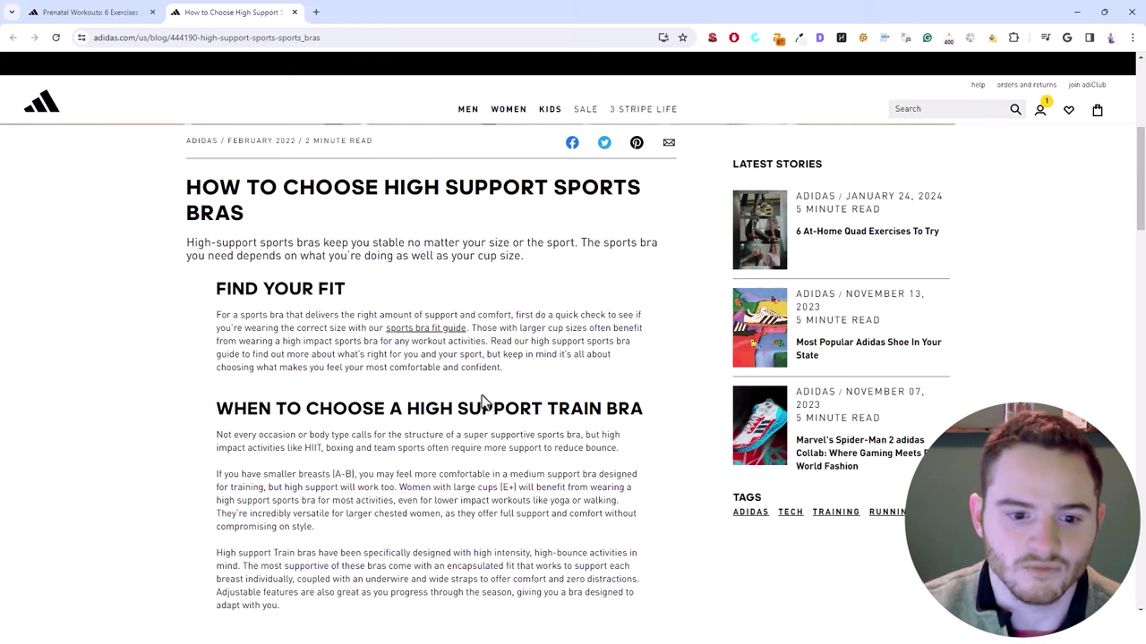
Switch to Screaming Frog, filter the custom extraction results to H3, and look across the H3 columns for the crawled URLs
{"action": "mouse_move", "coordinate": [731, 643]}
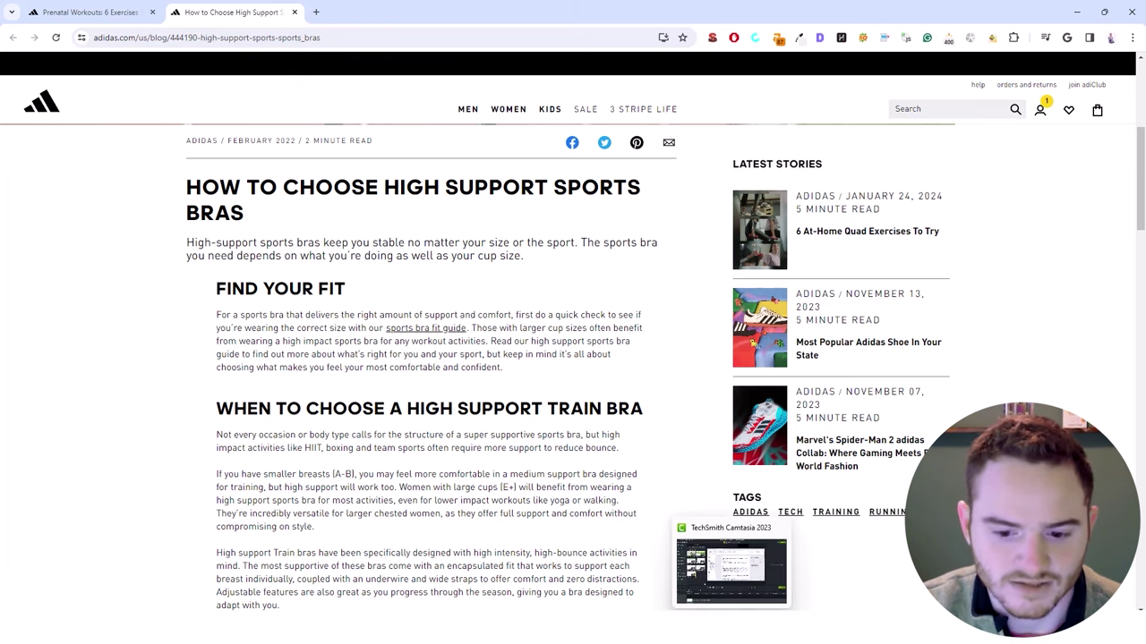
{"action": "left_click", "coordinate": [707, 606]}
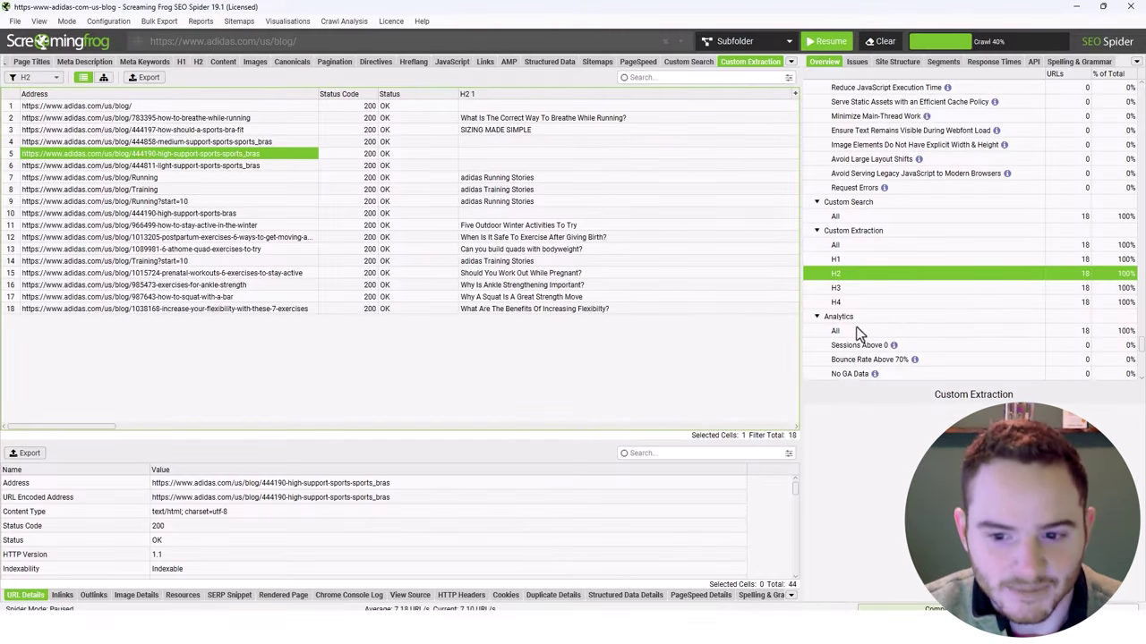
{"action": "left_click", "coordinate": [837, 288]}
{"action": "left_click_drag", "start_coordinate": [58, 428], "coordinate": [240, 429]}
{"action": "left_click_drag", "start_coordinate": [266, 428], "coordinate": [40, 451]}
{"action": "left_click_drag", "start_coordinate": [176, 110], "coordinate": [205, 357]}
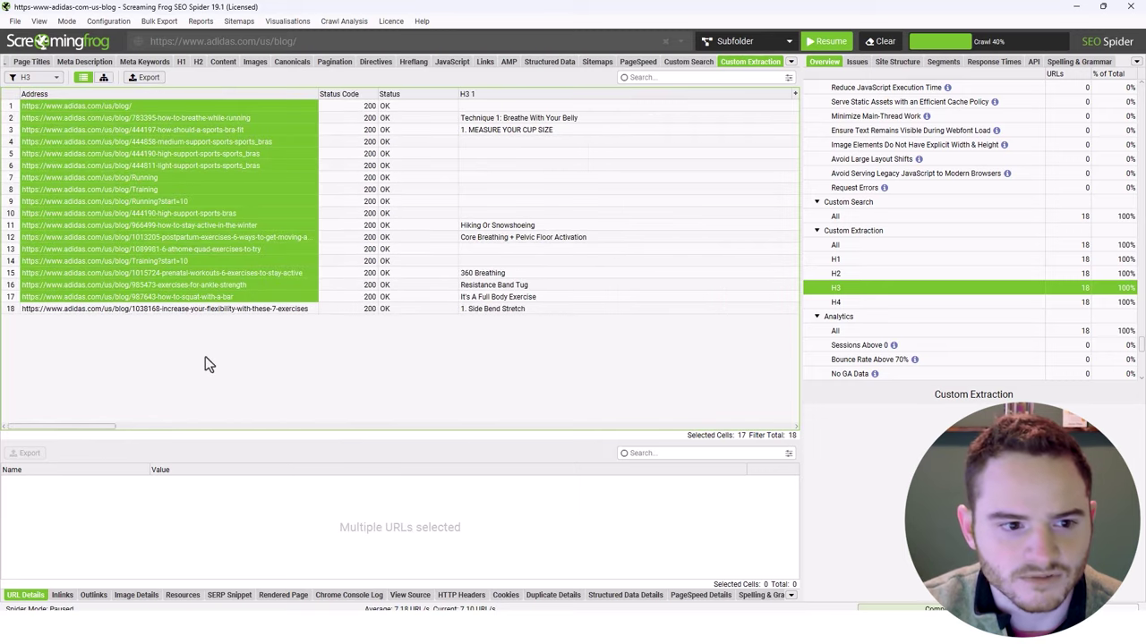
Look across the custom extraction results for H2 again and return the filter to H3
{"action": "left_click", "coordinate": [863, 271]}
{"action": "left_click_drag", "start_coordinate": [97, 427], "coordinate": [11, 383]}
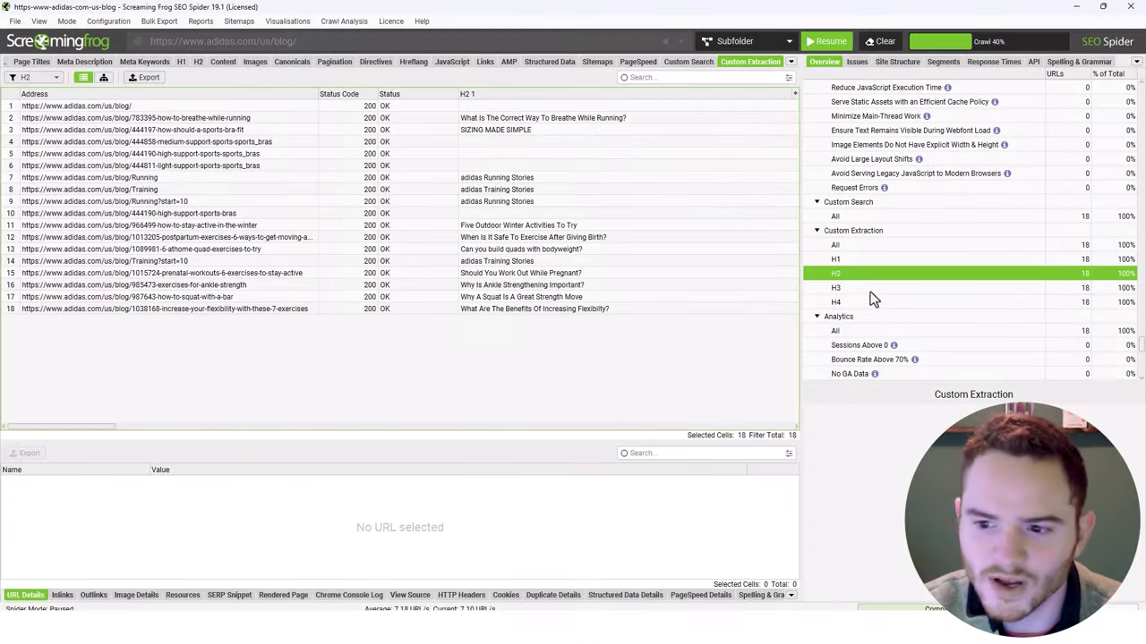
{"action": "left_click", "coordinate": [872, 292]}
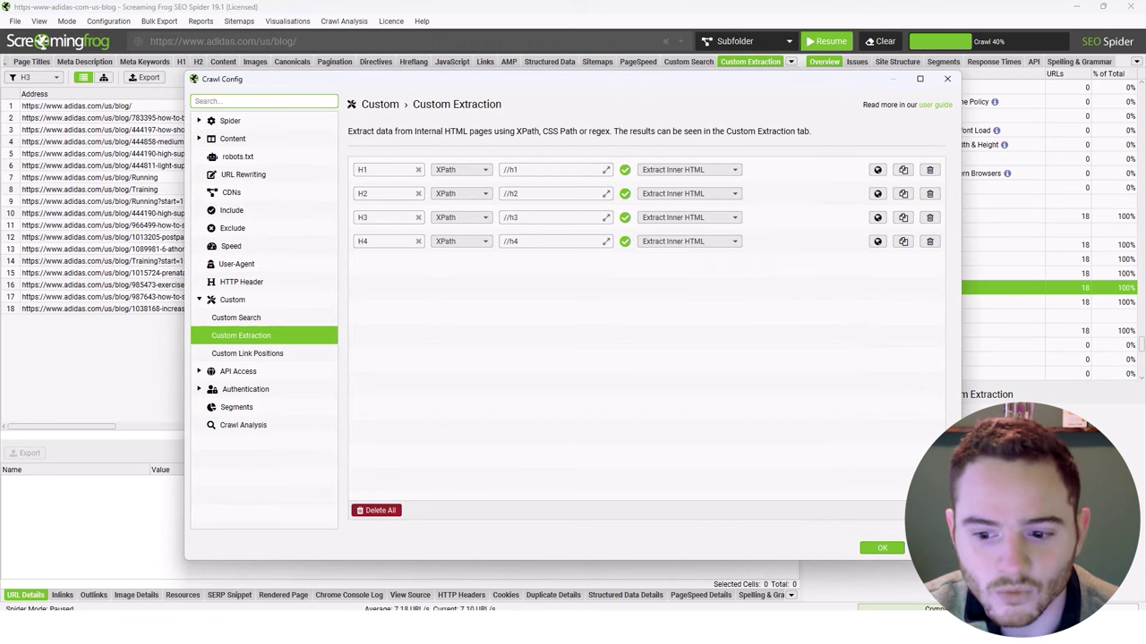
Add a fifth extractor to the custom extraction settings and review its extraction method options, keeping XPath
{"action": "left_click", "coordinate": [922, 510]}
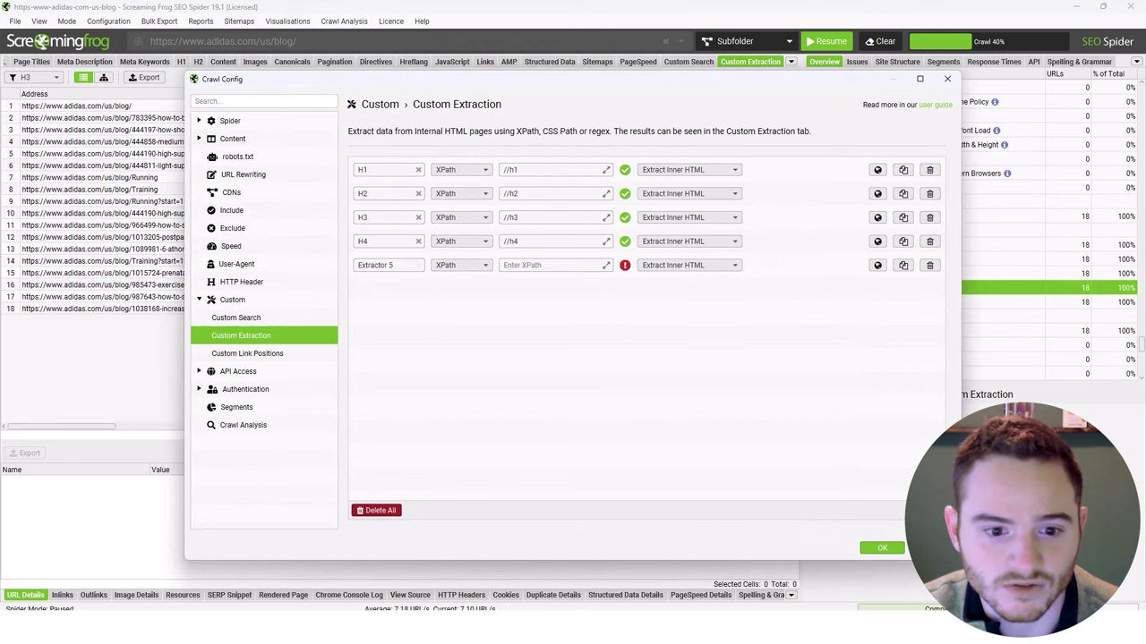
{"action": "left_click", "coordinate": [472, 268]}
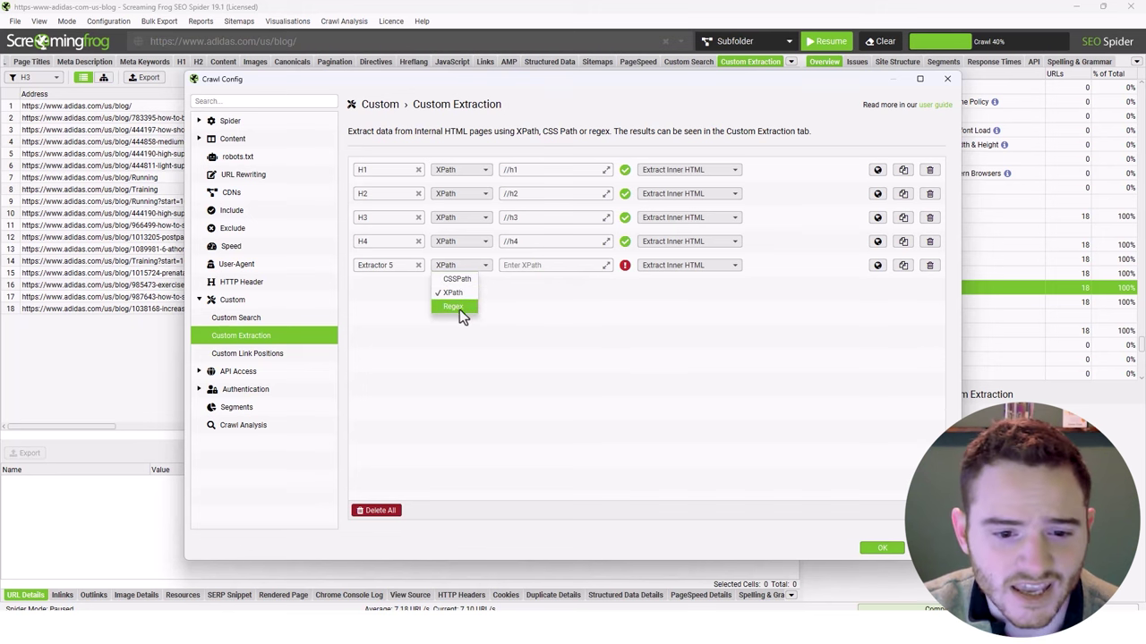
{"action": "key", "text": "Escape"}
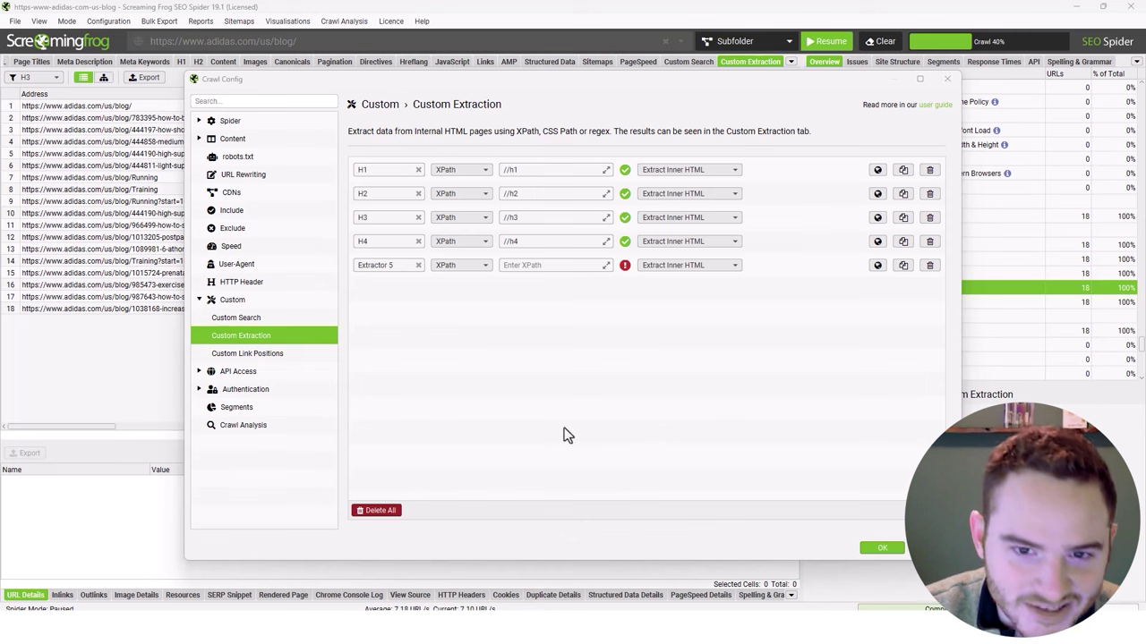
{"action": "left_click", "coordinate": [475, 265]}
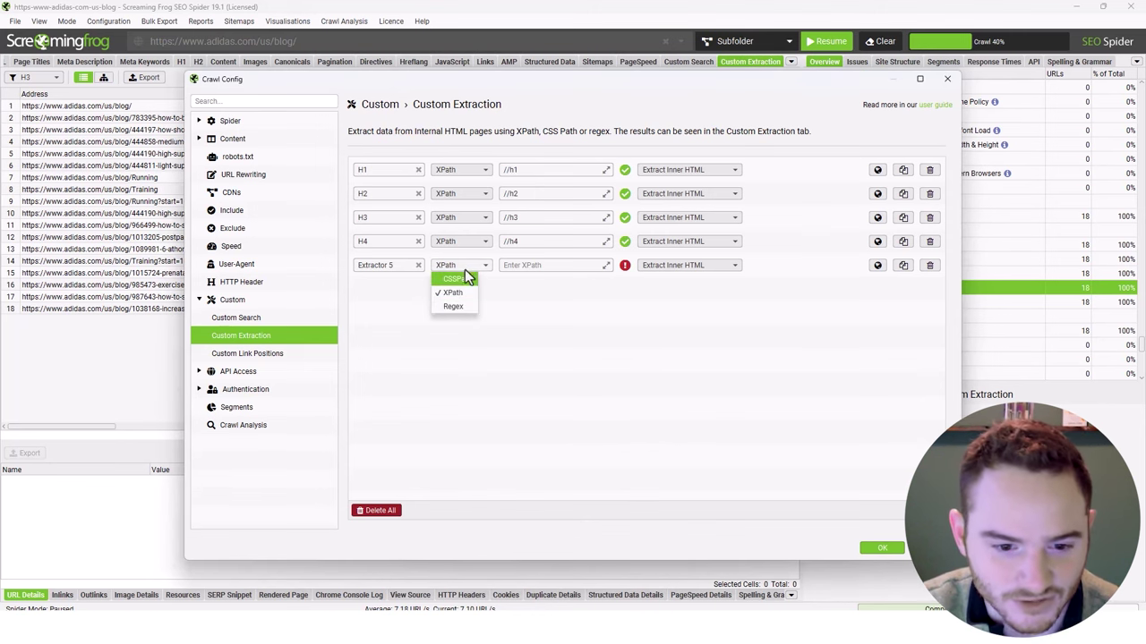
{"action": "left_click", "coordinate": [465, 270]}
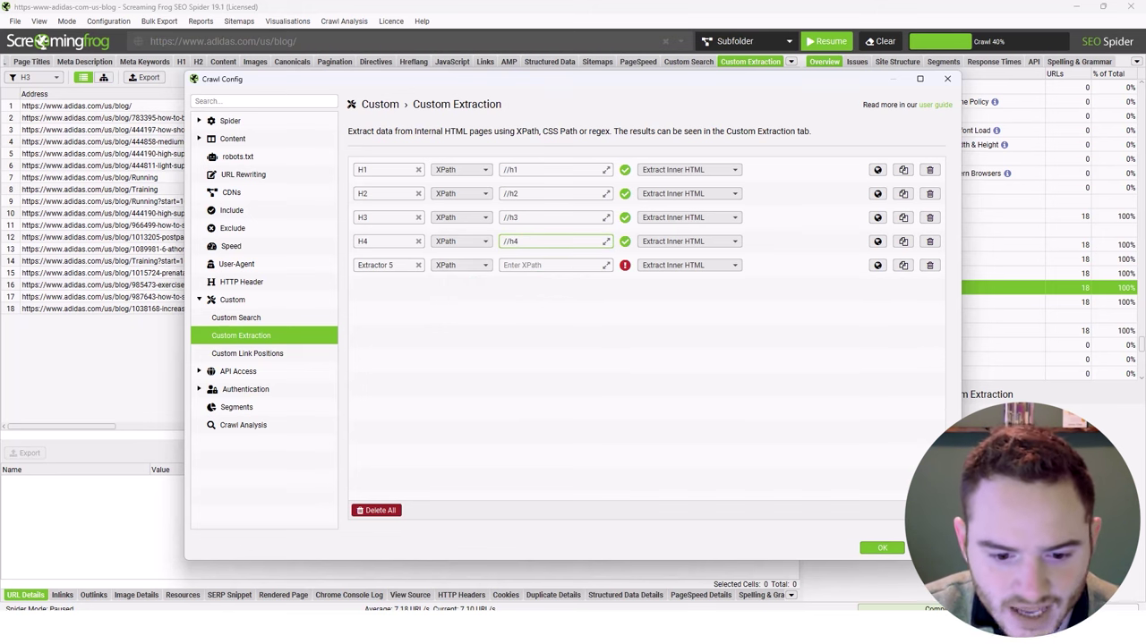
Switch to Chrome and ask ChatGPT in a new tab "Are you good at regular expression?"
{"action": "left_click", "coordinate": [548, 640]}
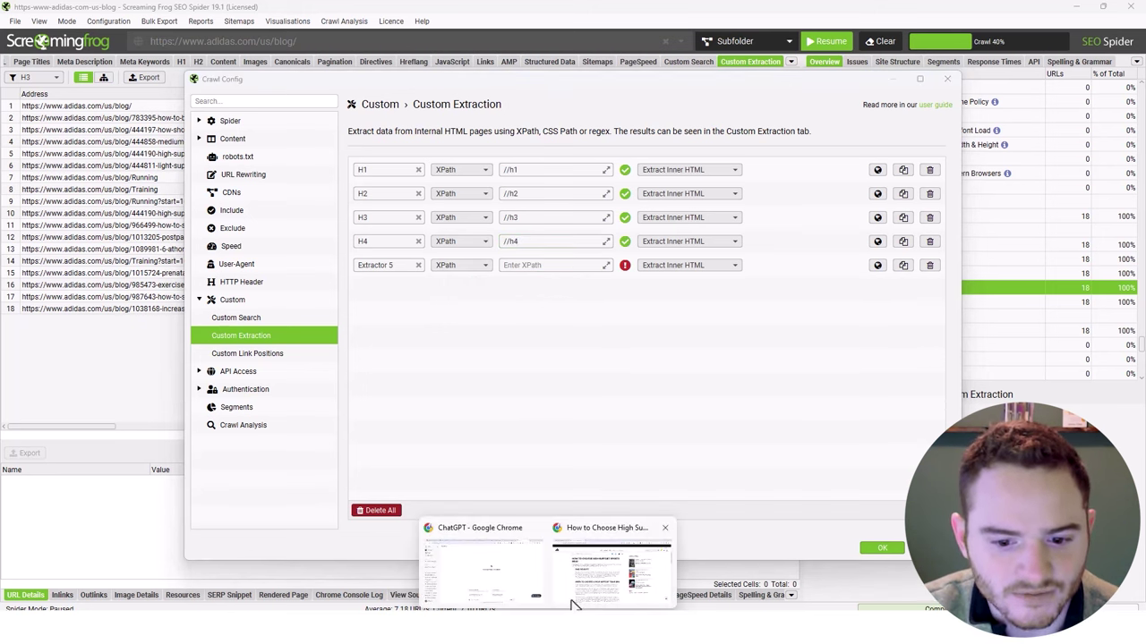
{"action": "left_click", "coordinate": [581, 573]}
{"action": "left_click", "coordinate": [315, 12]}
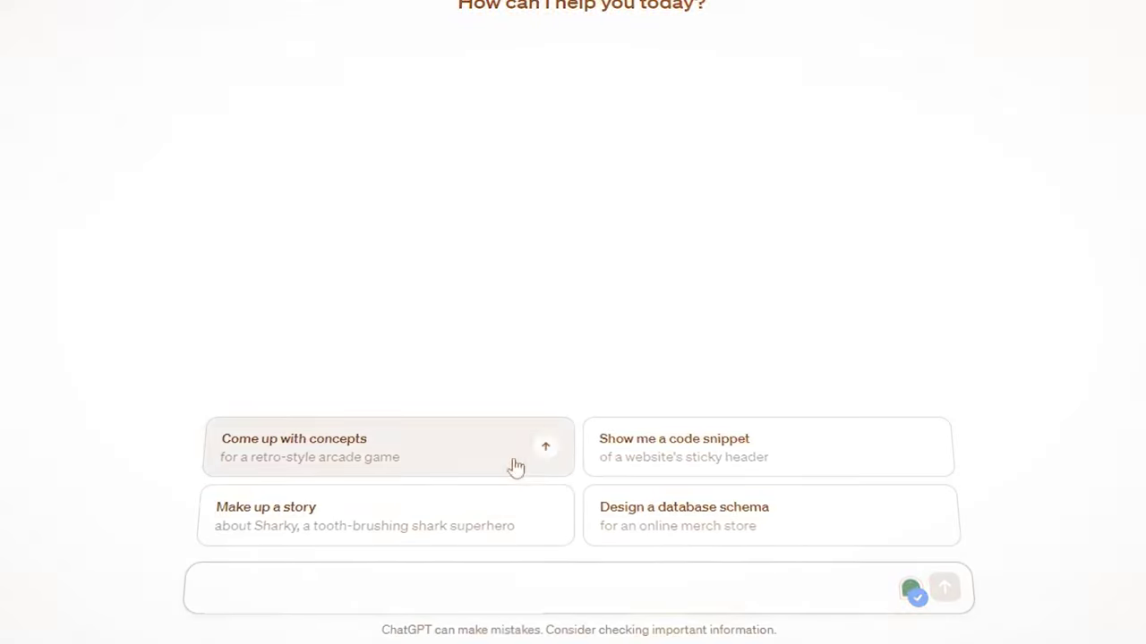
{"action": "type", "text": "Are you good at regular expression?"}
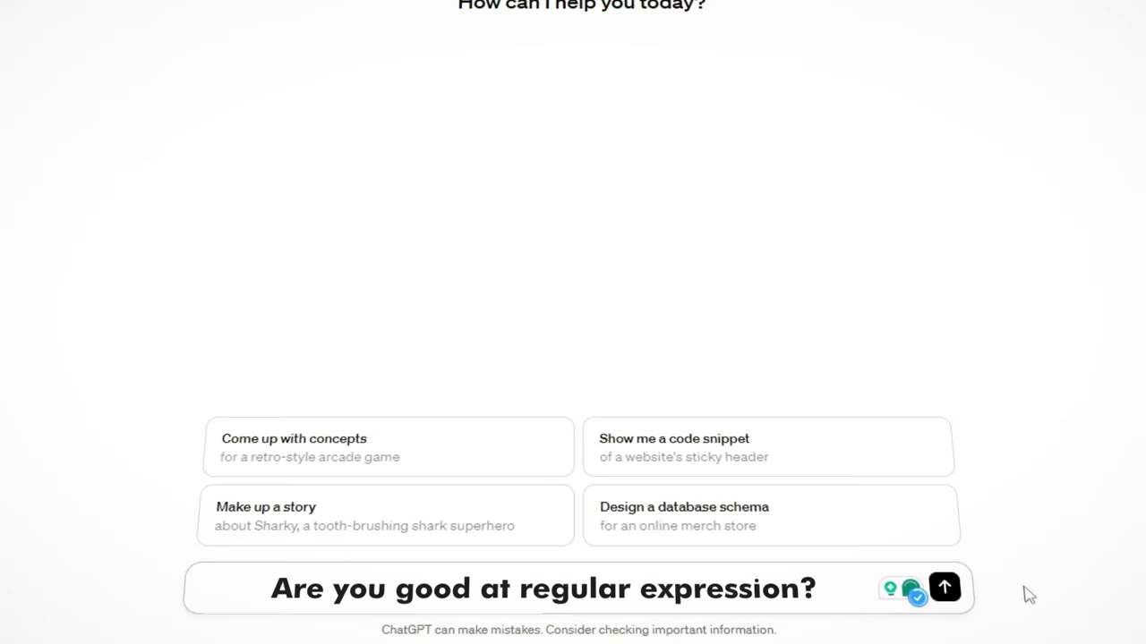
{"action": "left_click", "coordinate": [944, 588]}
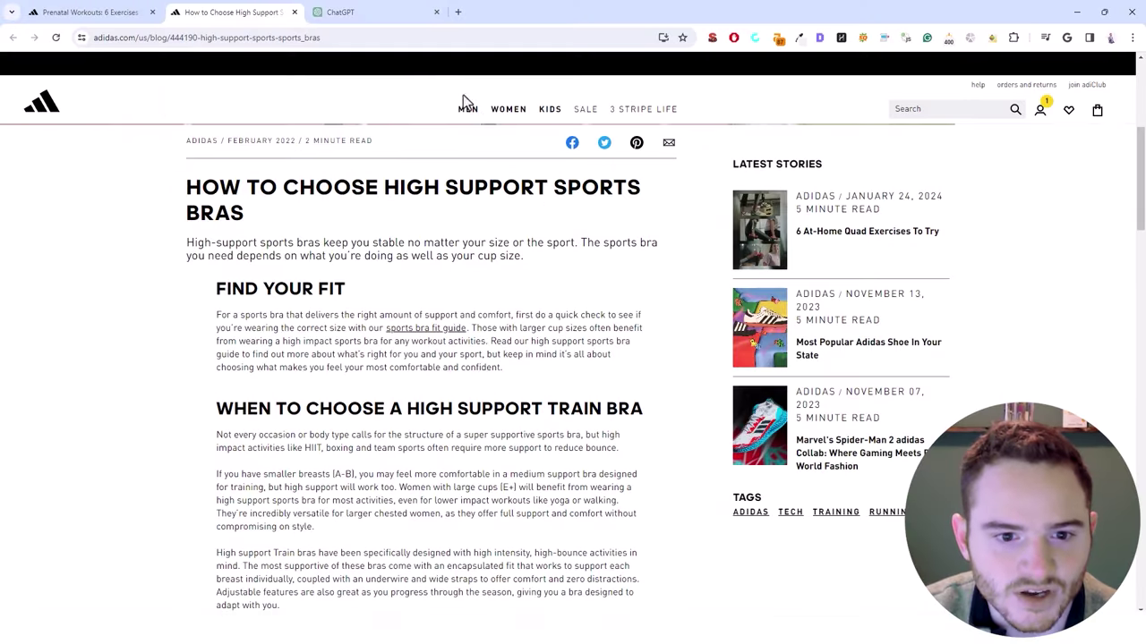
Open the adidas men's New Arrivals page, expand its full category description, and highlight the description text
{"action": "mouse_move", "coordinate": [467, 109]}
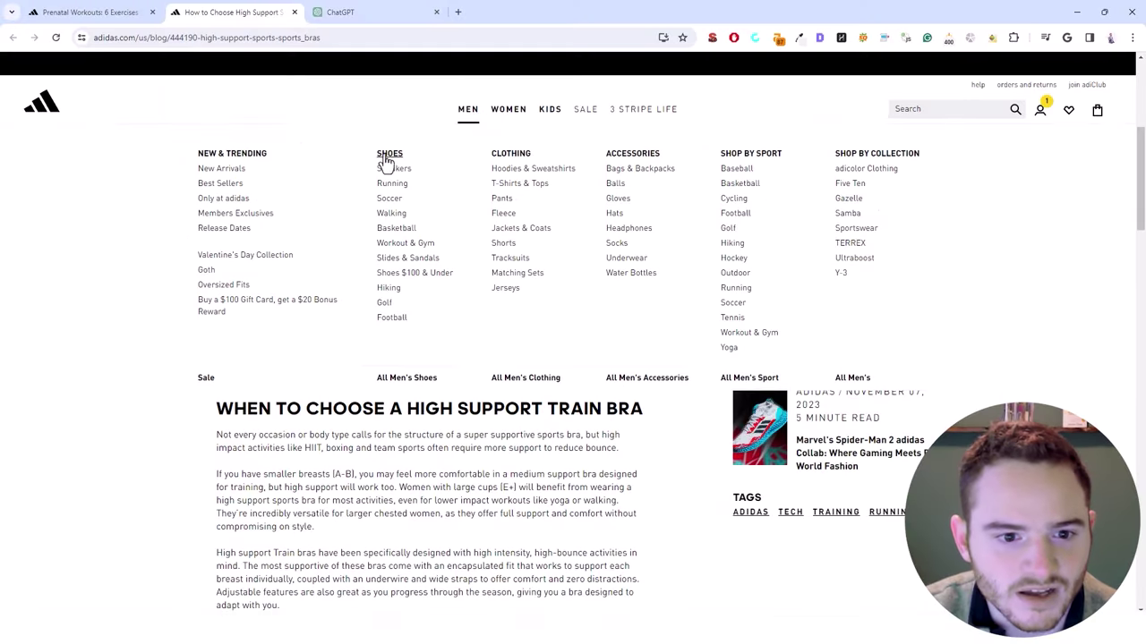
{"action": "left_click", "coordinate": [229, 175]}
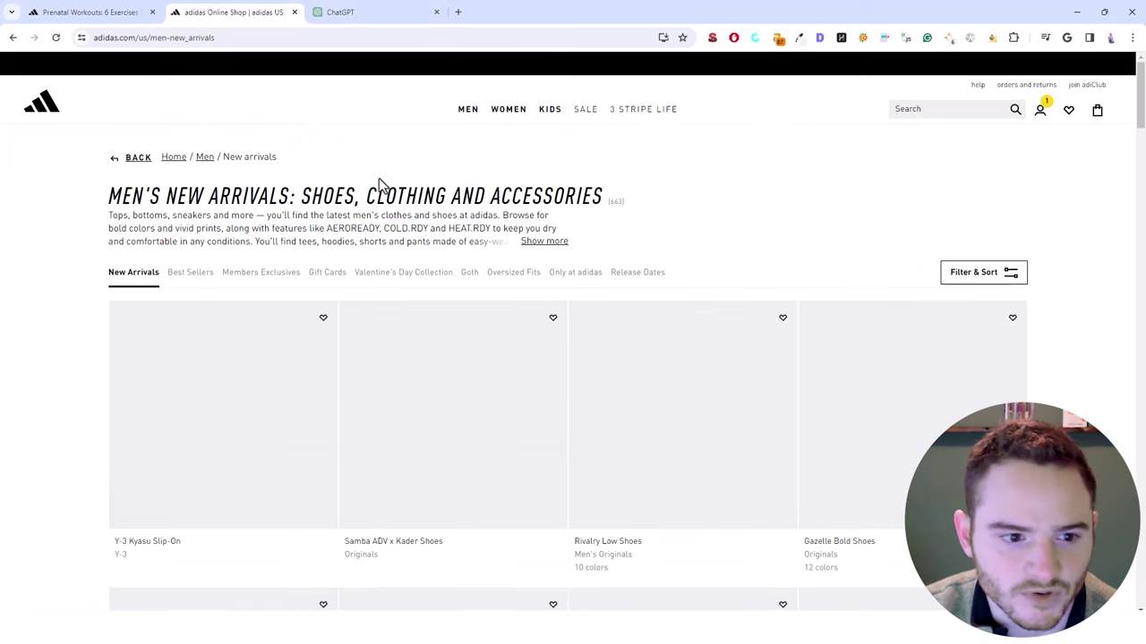
{"action": "left_click", "coordinate": [542, 242]}
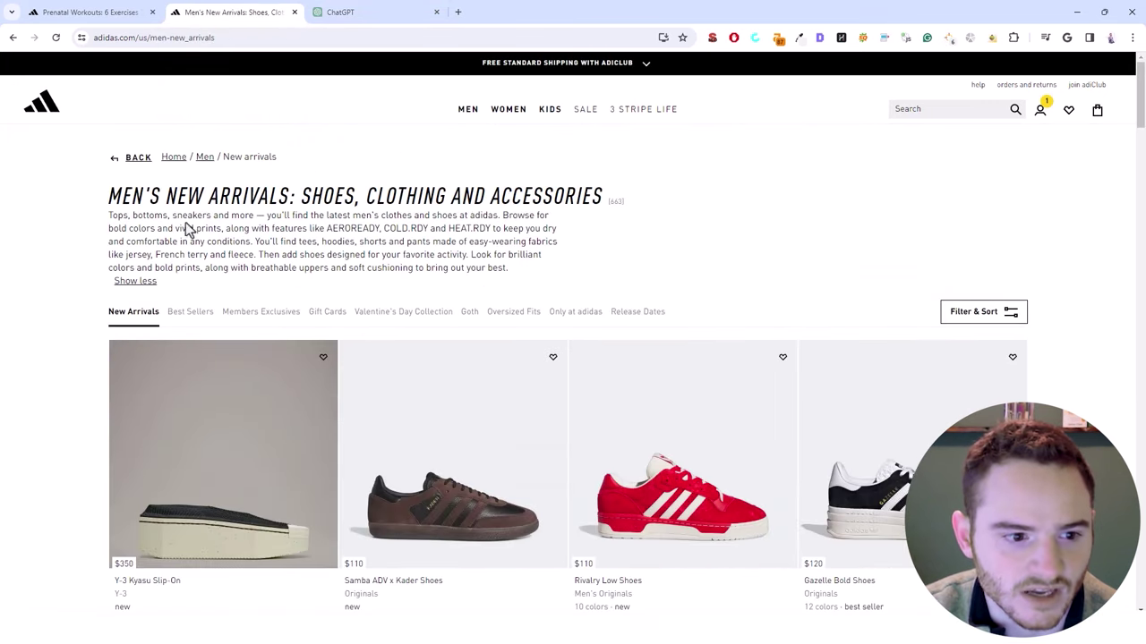
{"action": "left_click_drag", "start_coordinate": [108, 217], "coordinate": [514, 283]}
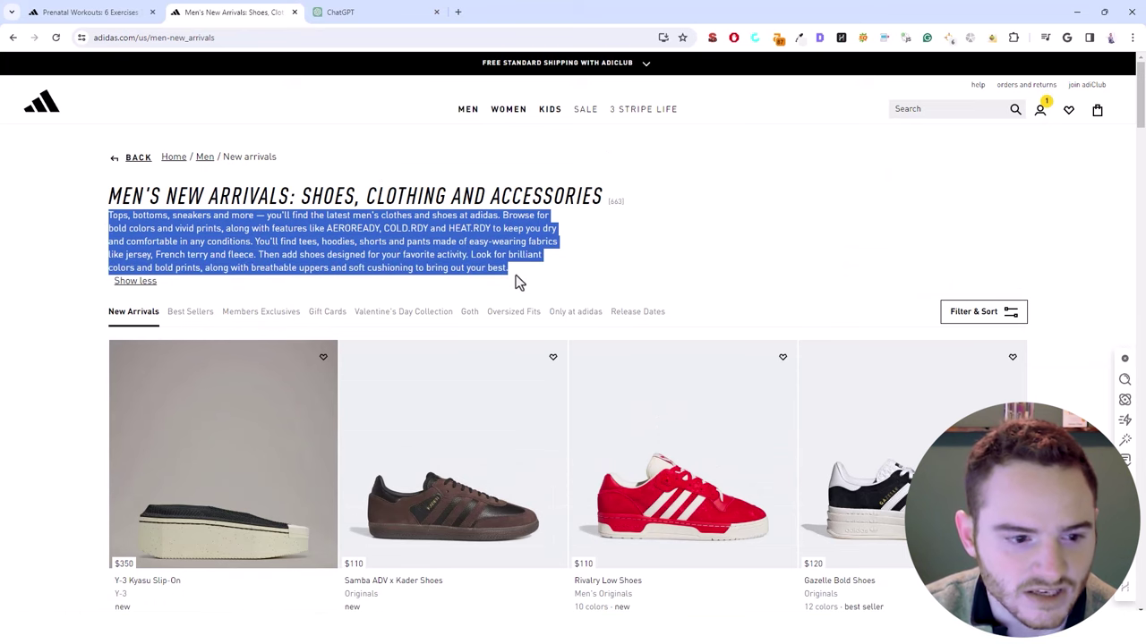
Inspect the category description in the developer tools, dismiss the sign-in request, and expand the div holding the text
{"action": "right_click", "coordinate": [382, 243]}
{"action": "left_click", "coordinate": [457, 445]}
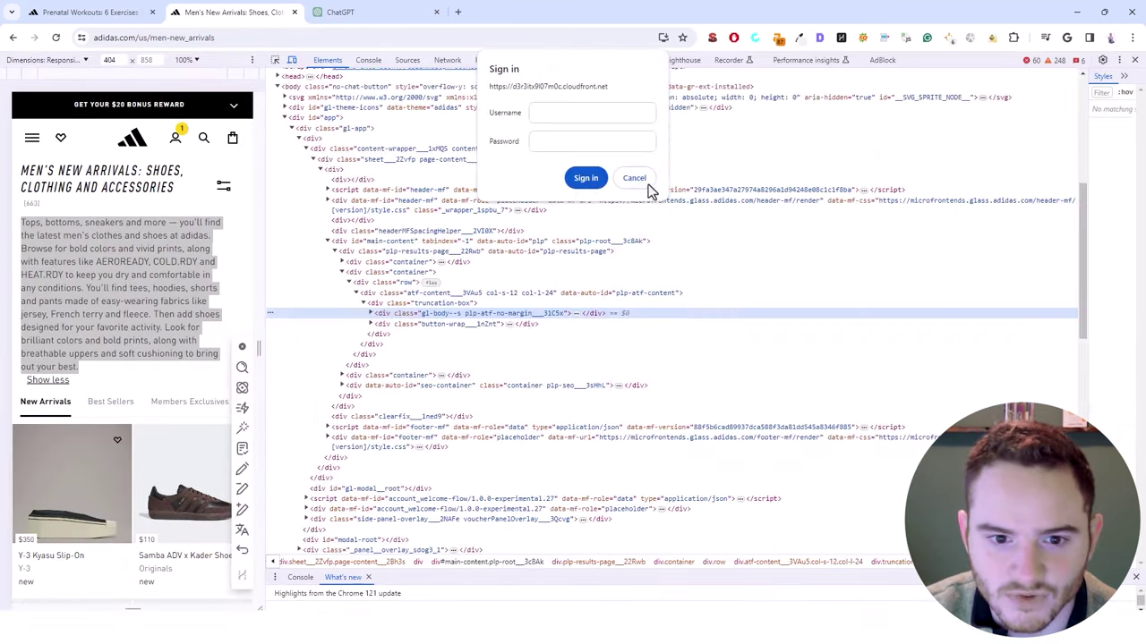
{"action": "left_click", "coordinate": [636, 177]}
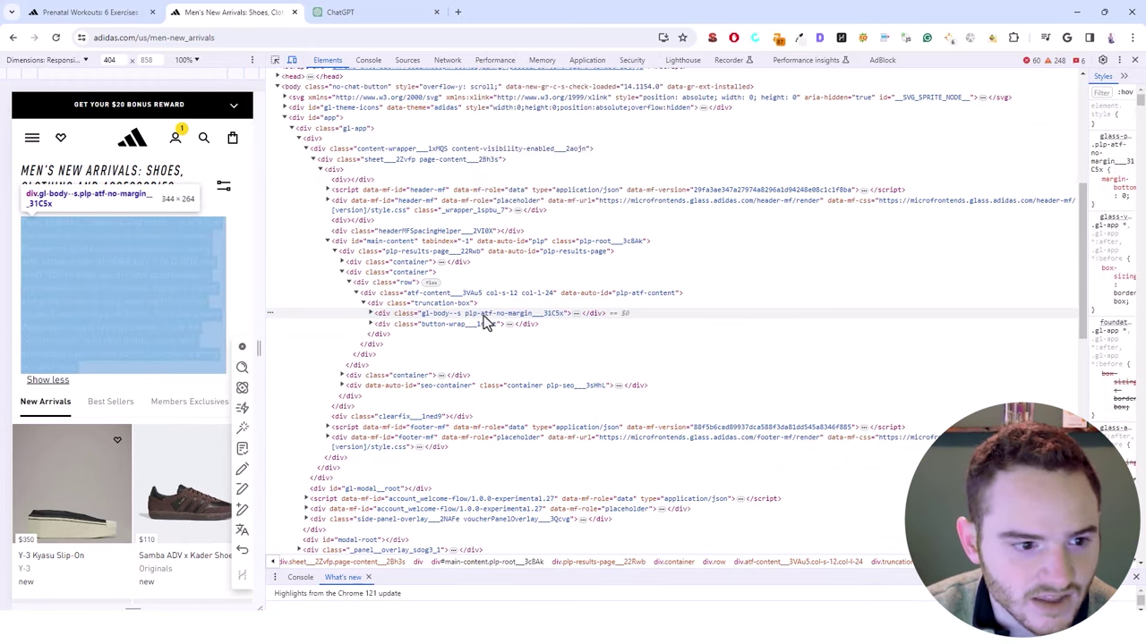
{"action": "left_click", "coordinate": [367, 317]}
{"action": "left_click", "coordinate": [374, 314]}
Copy the XPath of the category description's div and close the developer tools
{"action": "right_click", "coordinate": [387, 315]}
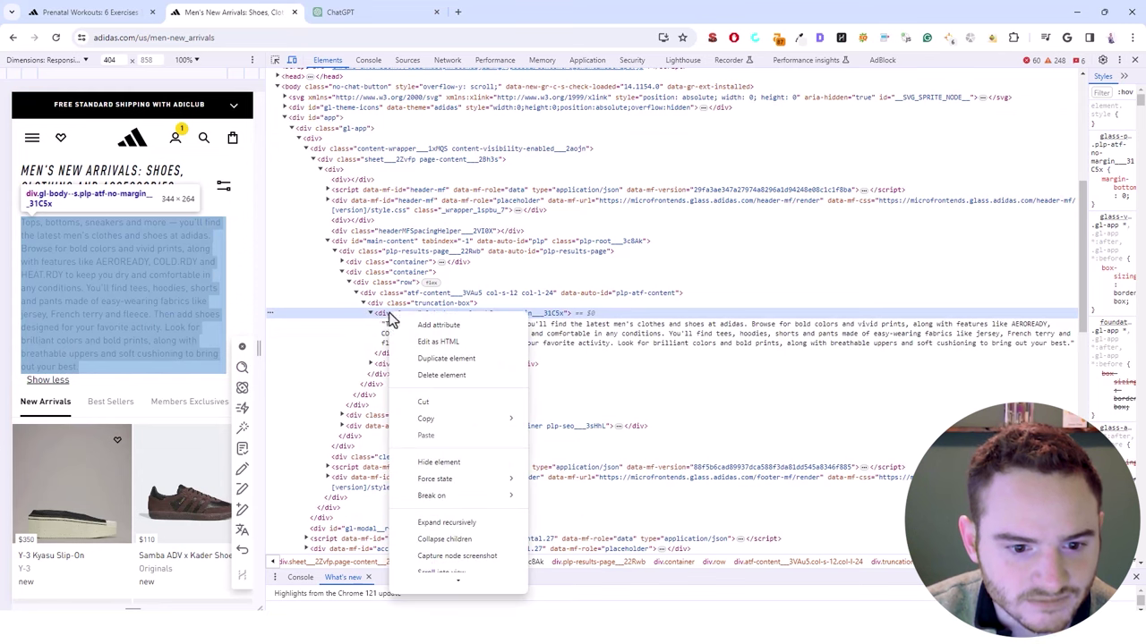
{"action": "key", "text": "Escape"}
{"action": "left_click", "coordinate": [385, 335]}
{"action": "right_click", "coordinate": [407, 333]}
{"action": "left_click", "coordinate": [396, 317]}
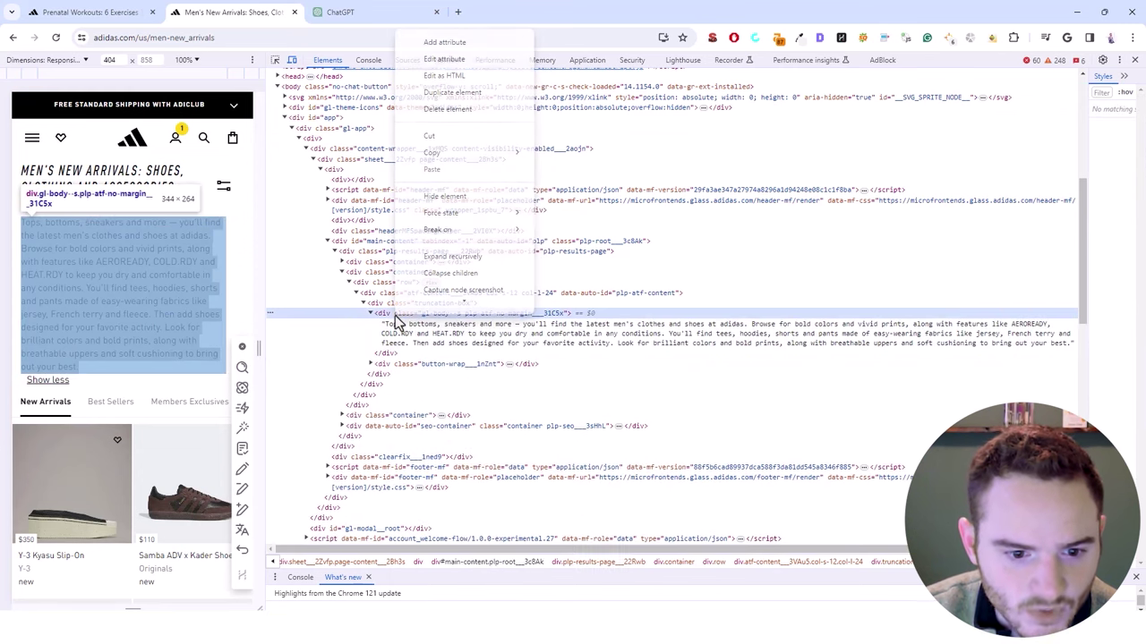
{"action": "right_click", "coordinate": [397, 319]}
{"action": "mouse_move", "coordinate": [467, 300]}
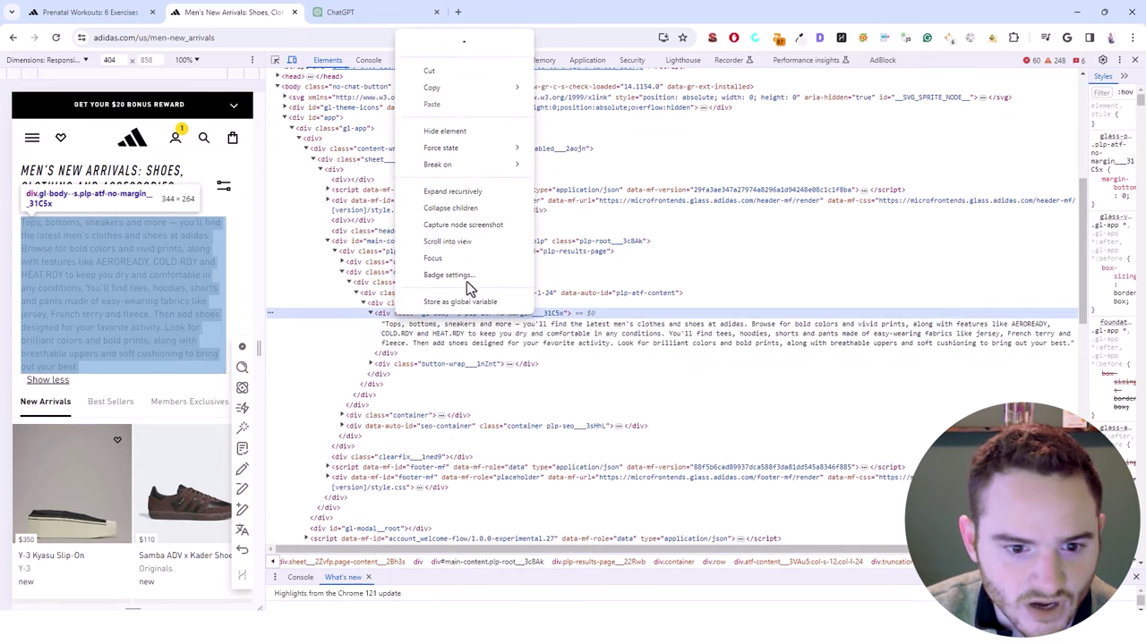
{"action": "scroll", "coordinate": [471, 255], "scroll_direction": "up", "scroll_amount": 2}
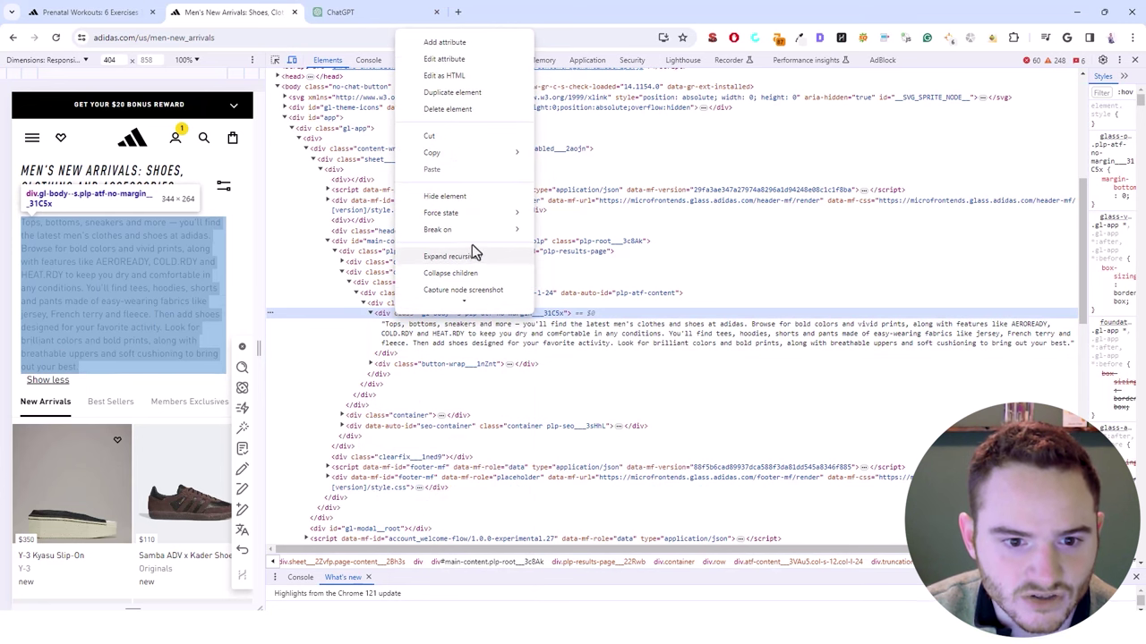
{"action": "mouse_move", "coordinate": [474, 158]}
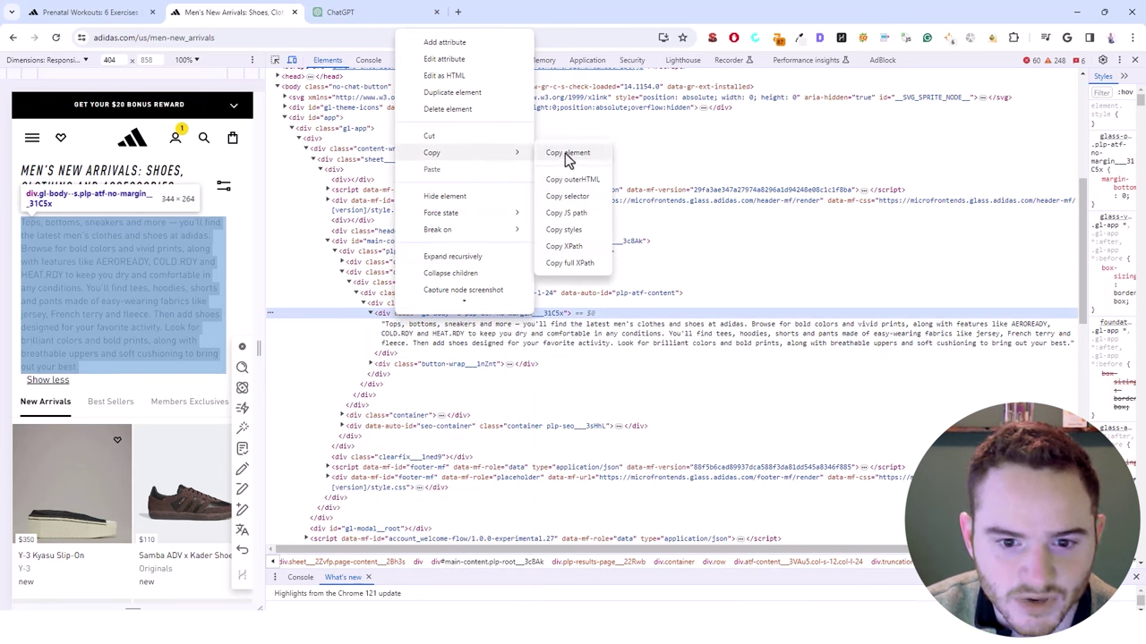
{"action": "left_click", "coordinate": [566, 247]}
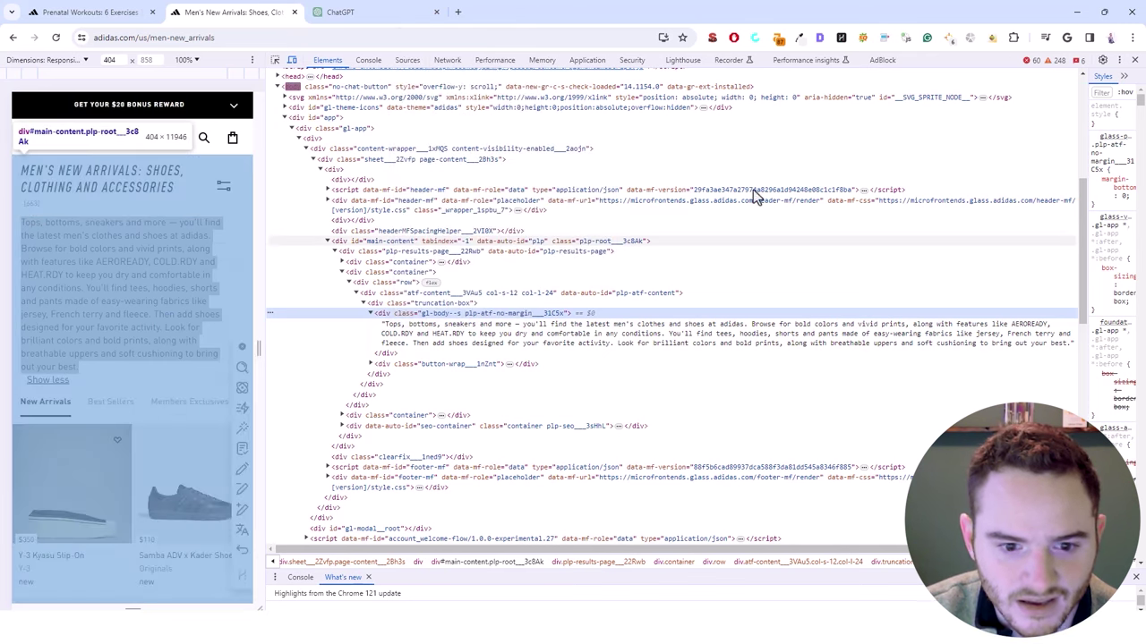
{"action": "left_click", "coordinate": [1134, 60]}
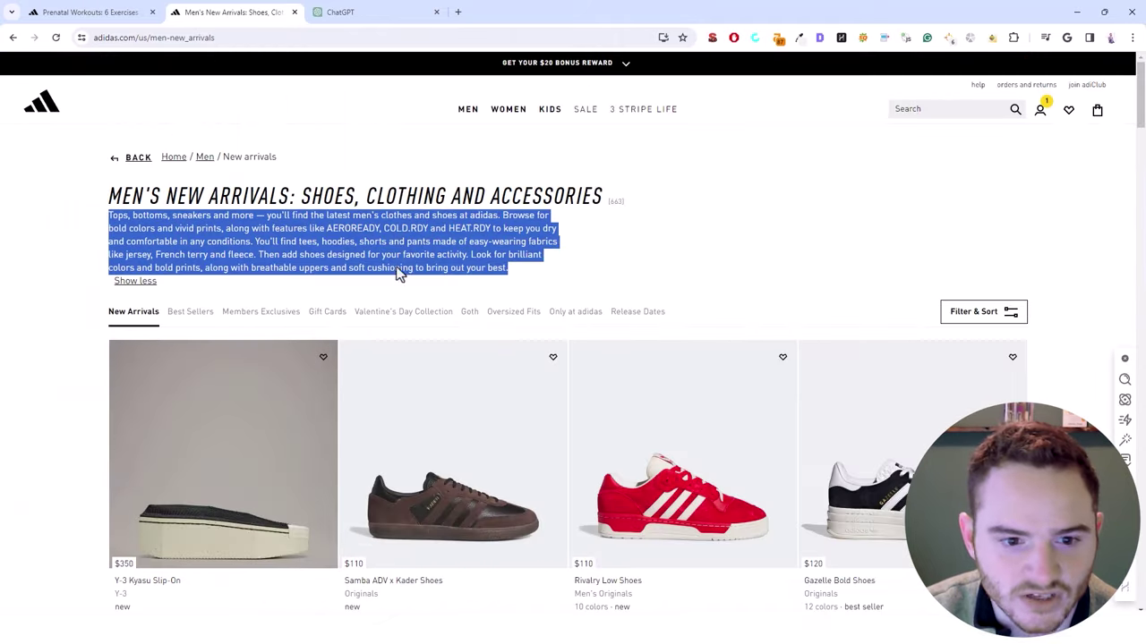
Examine the men's New Arrivals category description under the heading and the "New Arrivals for Men" text below the product grid
{"action": "left_click", "coordinate": [108, 228]}
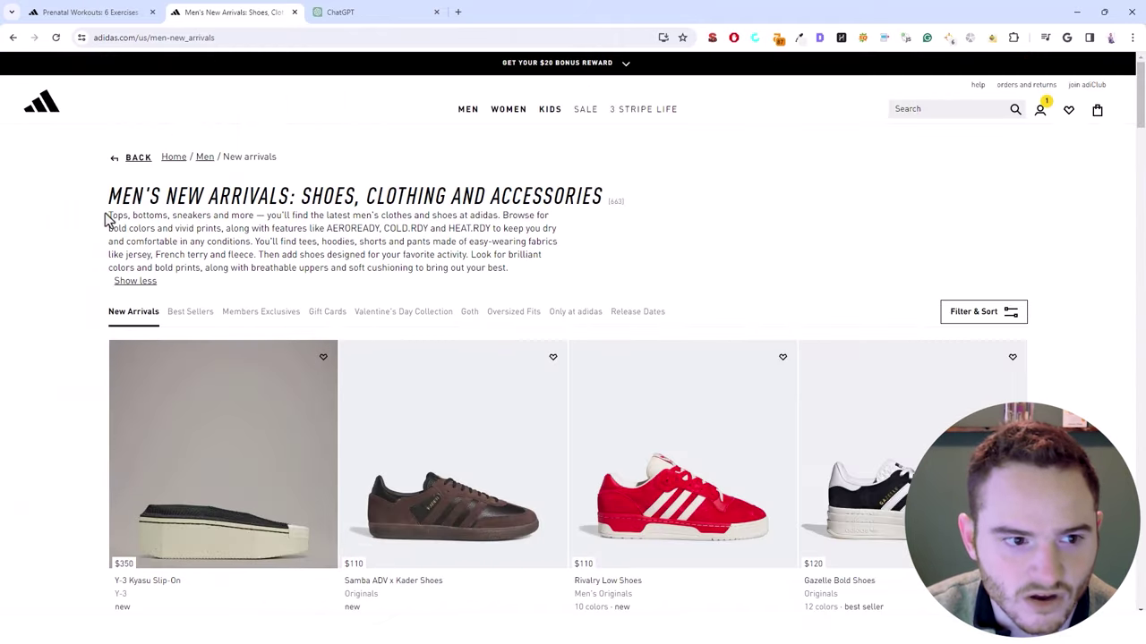
{"action": "left_click", "coordinate": [140, 38]}
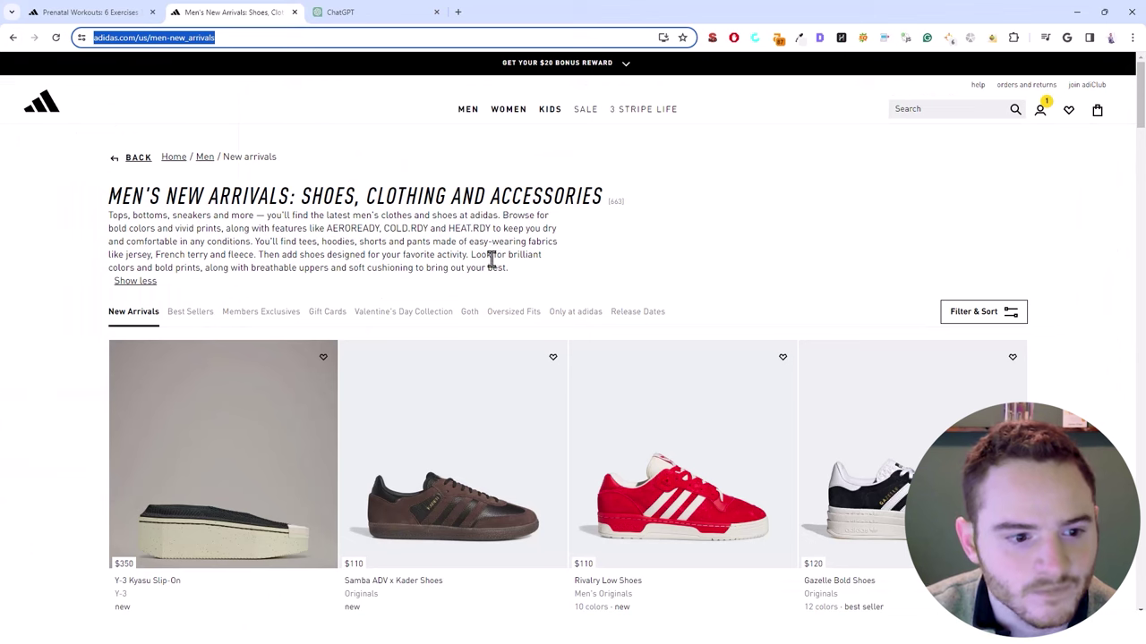
{"action": "left_click_drag", "start_coordinate": [515, 277], "coordinate": [154, 229]}
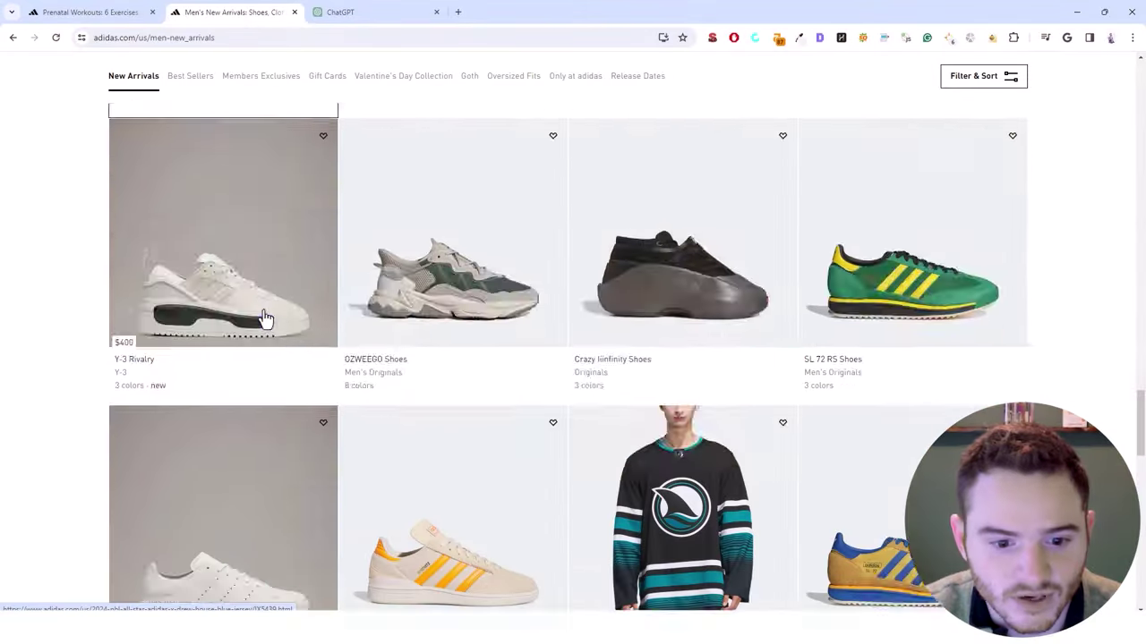
{"action": "scroll", "coordinate": [264, 318], "scroll_direction": "down", "scroll_amount": 10}
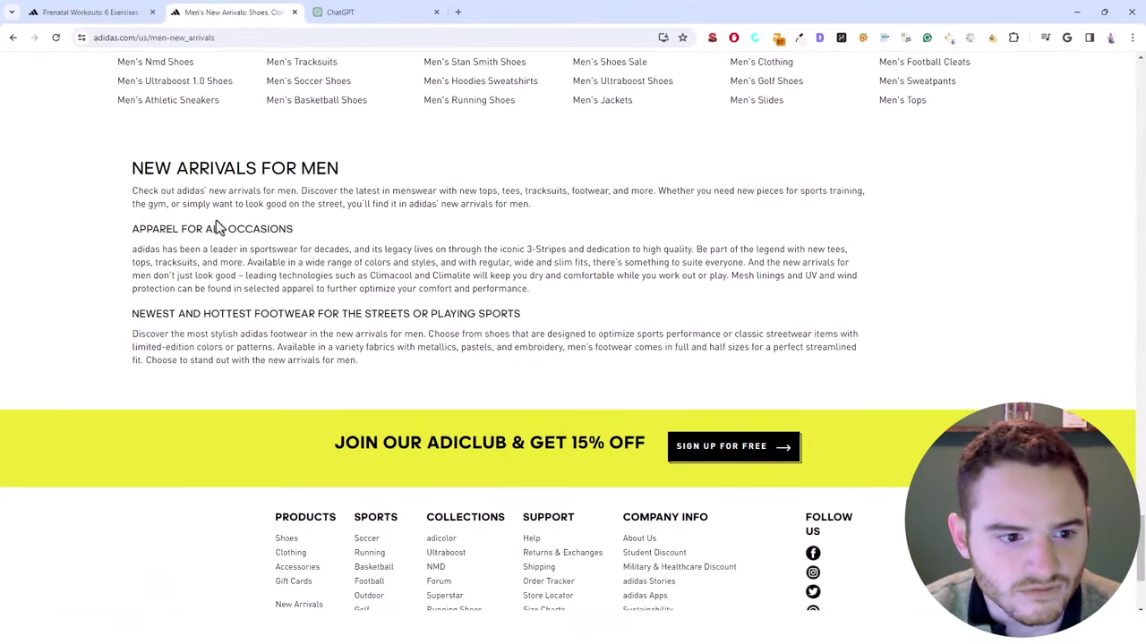
{"action": "left_click_drag", "start_coordinate": [148, 179], "coordinate": [452, 383]}
{"action": "left_click", "coordinate": [452, 383]}
{"action": "scroll", "coordinate": [452, 385], "scroll_direction": "up", "scroll_amount": 1}
{"action": "scroll", "coordinate": [188, 309], "scroll_direction": "up", "scroll_amount": 2}
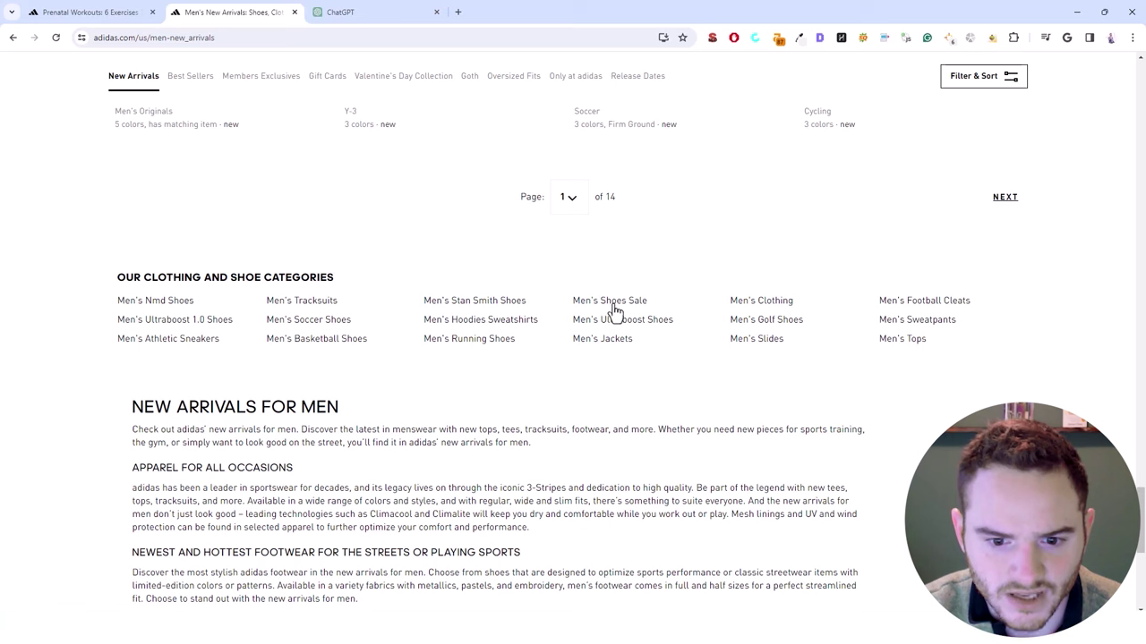
{"action": "scroll", "coordinate": [465, 343], "scroll_direction": "down", "scroll_amount": 3}
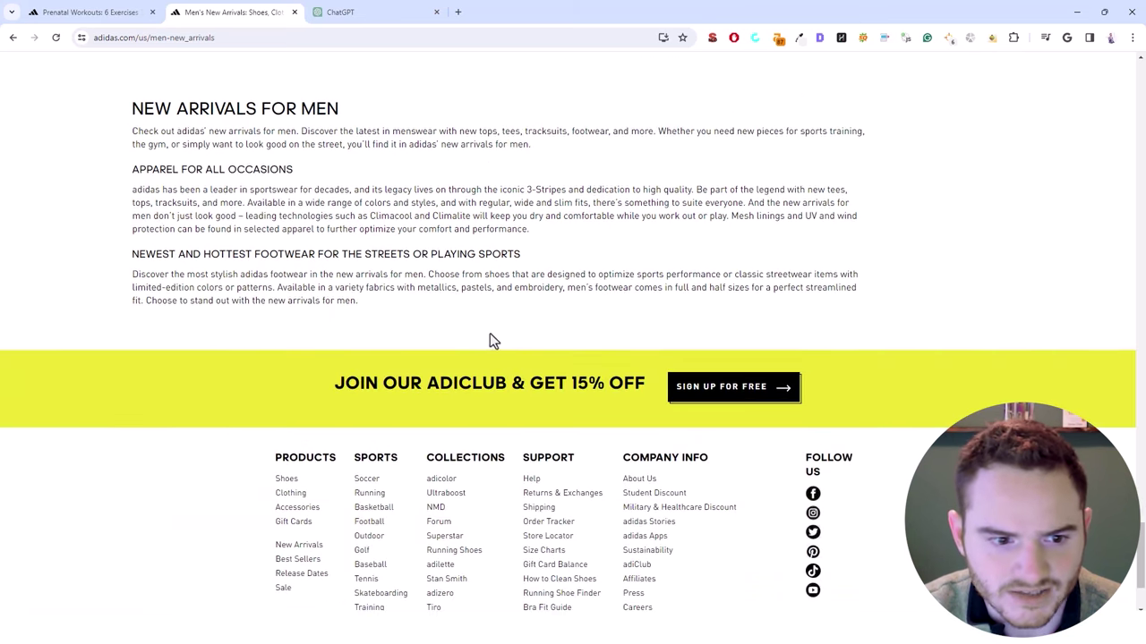
{"action": "left_click_drag", "start_coordinate": [360, 304], "coordinate": [124, 108]}
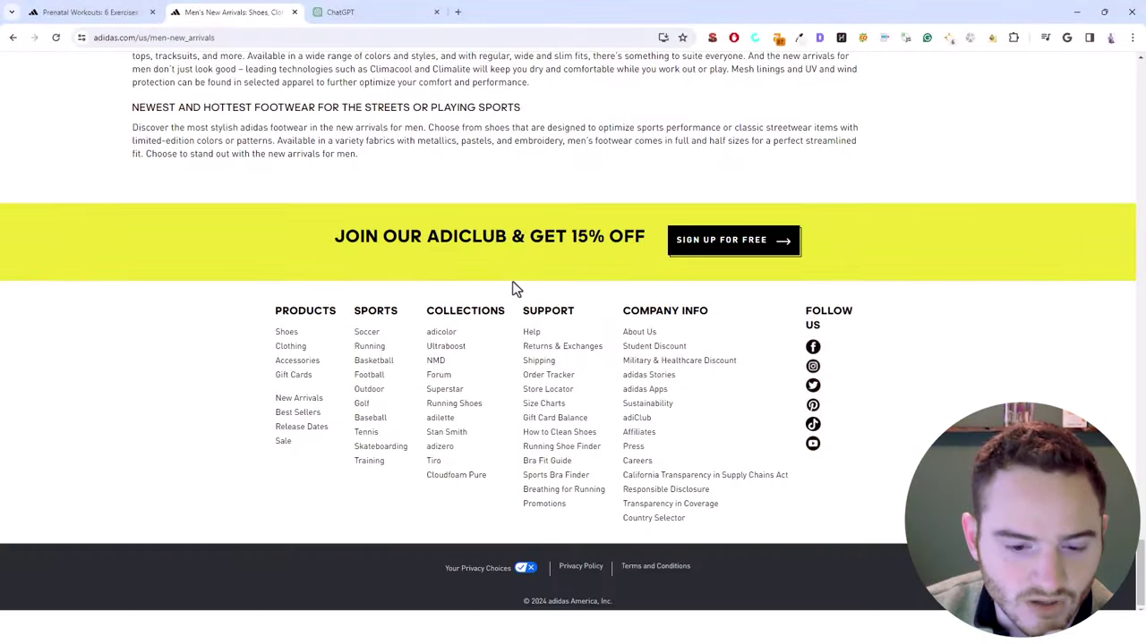
Open the men's Oversized Fits category page, followed by the Valentine's Day Collection page
{"action": "scroll", "coordinate": [515, 289], "scroll_direction": "up", "scroll_amount": 15}
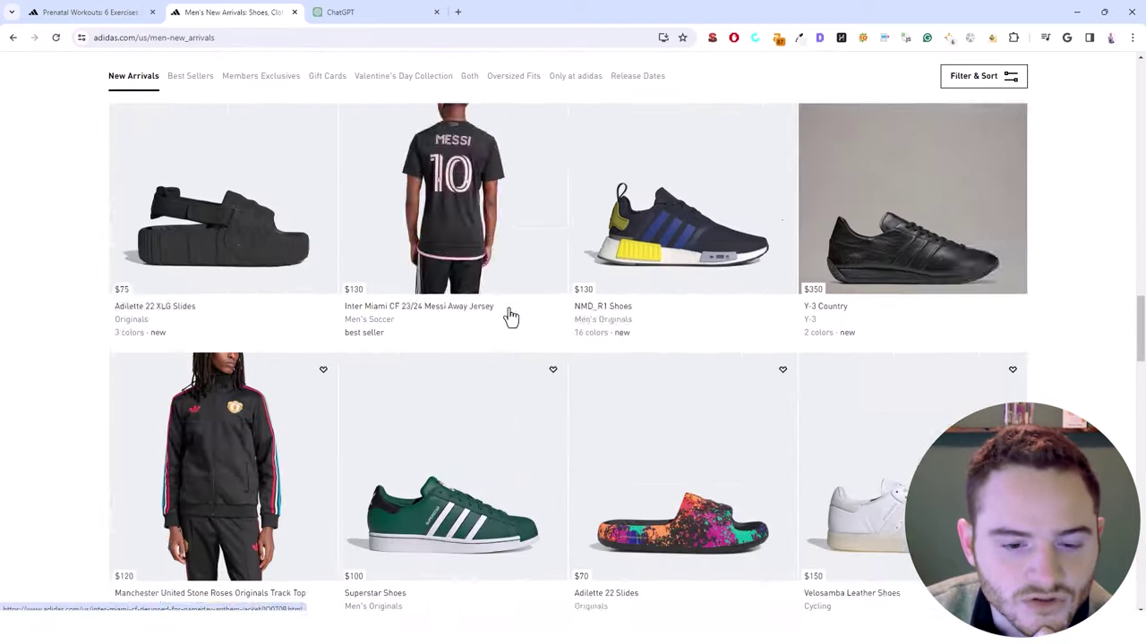
{"action": "scroll", "coordinate": [510, 317], "scroll_direction": "up", "scroll_amount": 12}
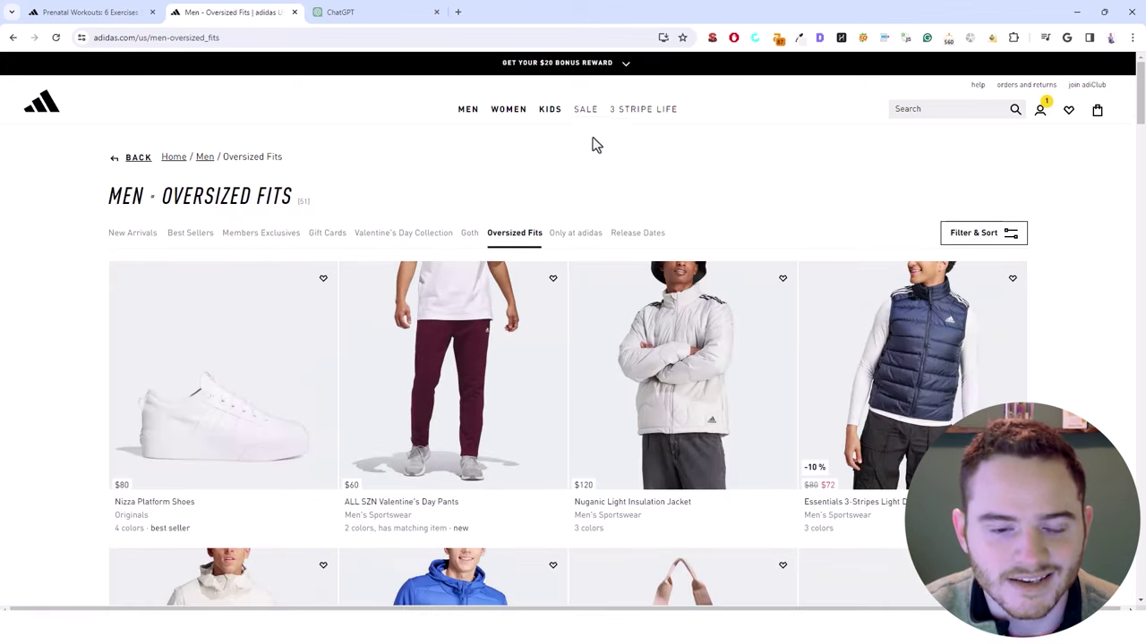
{"action": "mouse_move", "coordinate": [509, 110]}
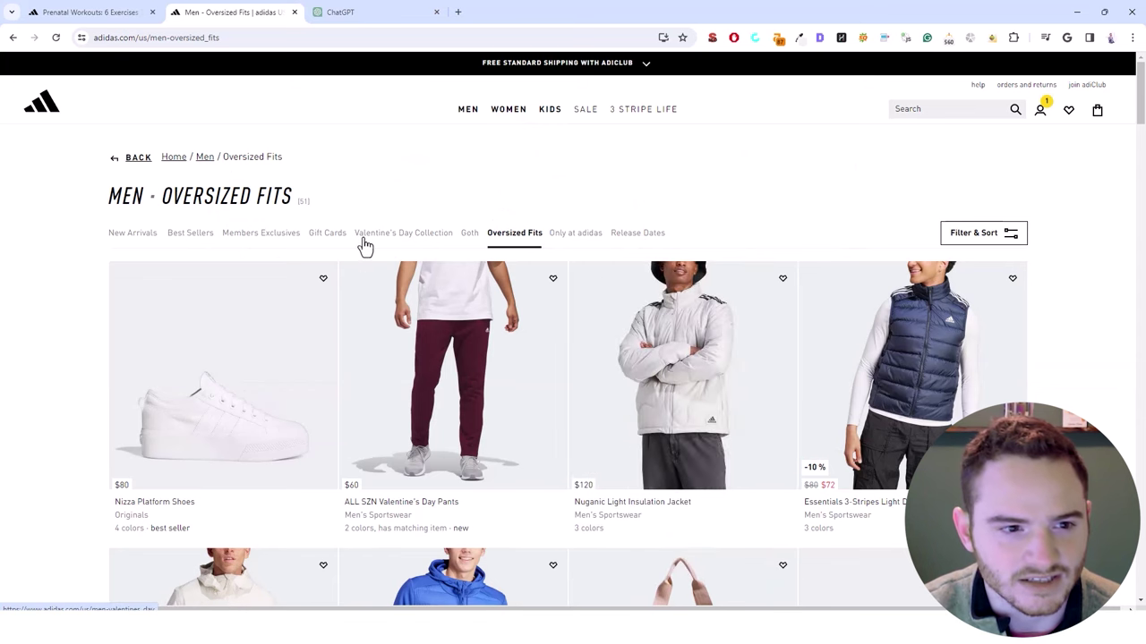
{"action": "left_click", "coordinate": [364, 239]}
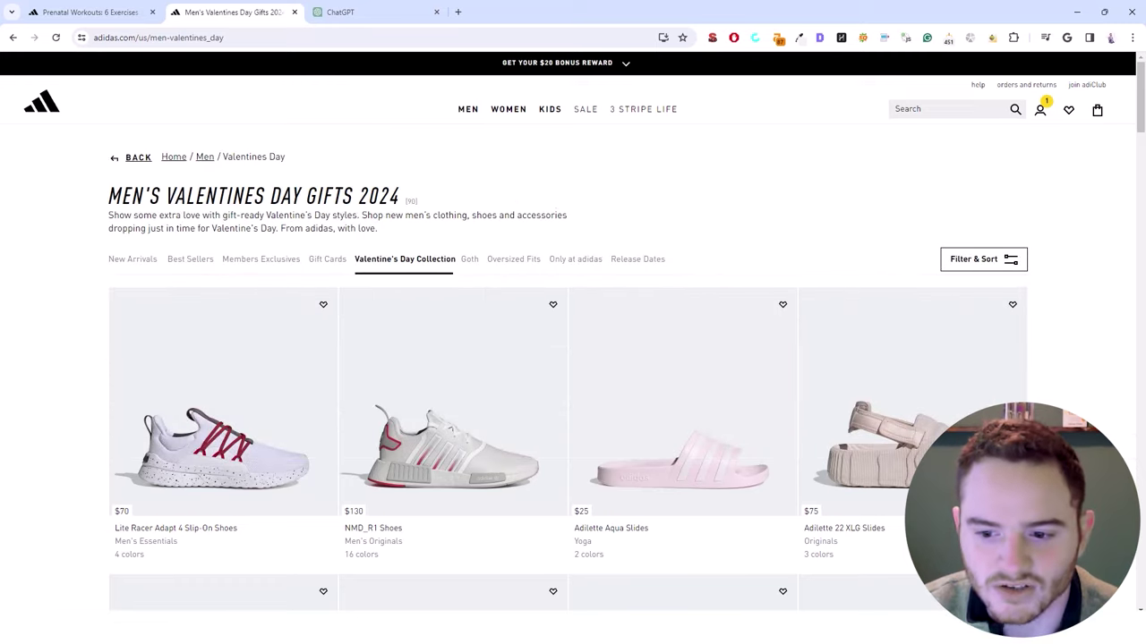
{"action": "scroll", "coordinate": [1051, 384], "scroll_direction": "down", "scroll_amount": 3}
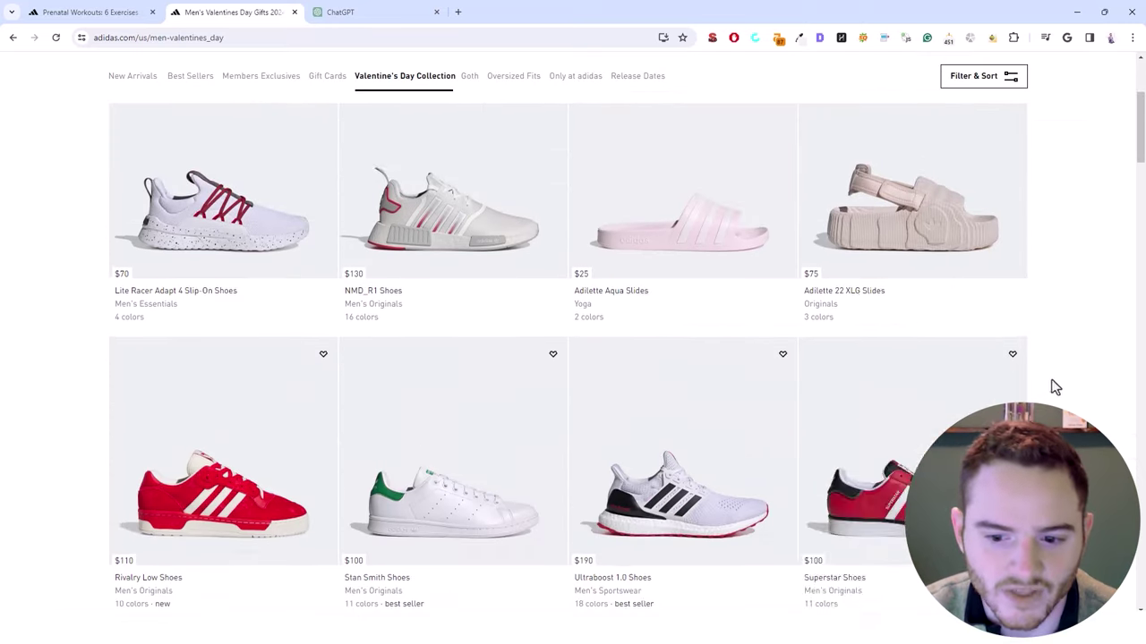
{"action": "right_click", "coordinate": [829, 331]}
{"action": "left_click", "coordinate": [870, 532]}
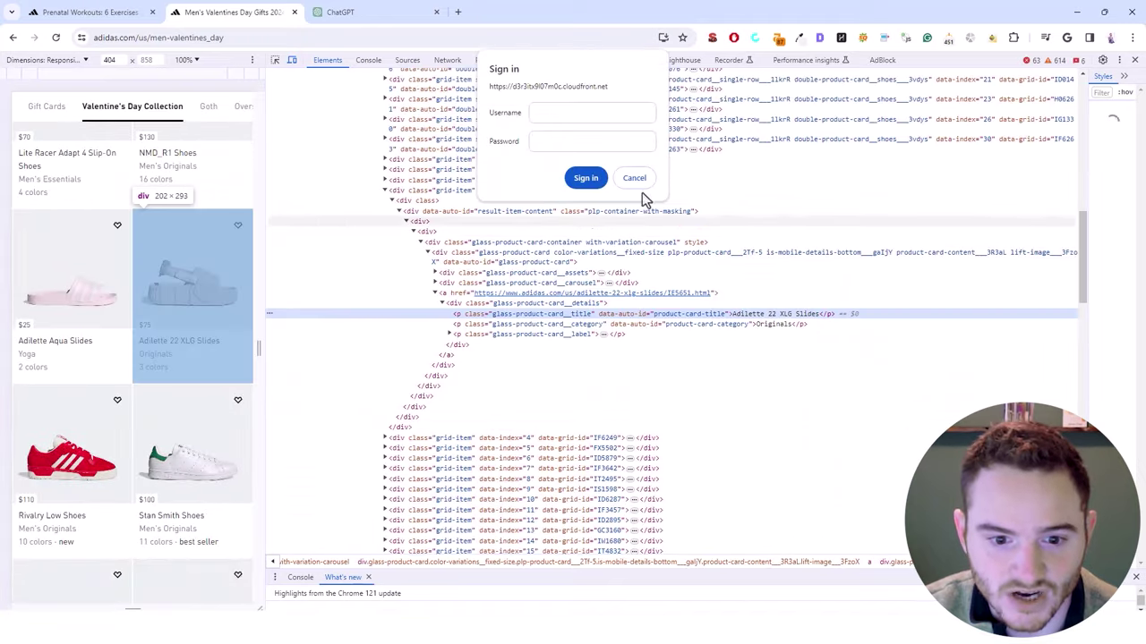
{"action": "left_click", "coordinate": [641, 180]}
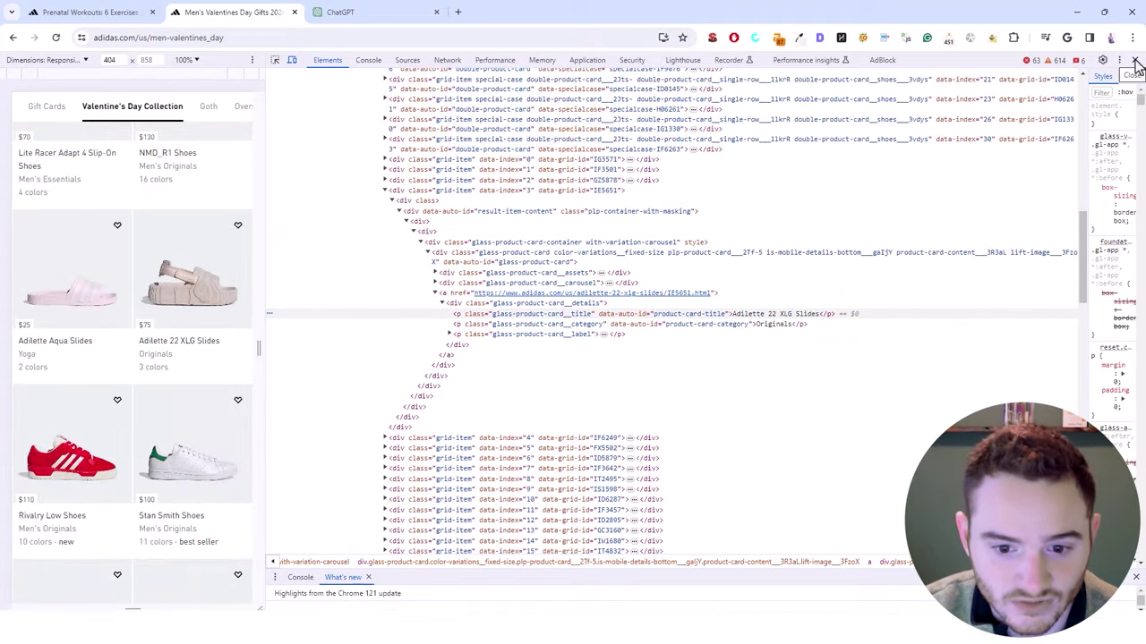
{"action": "left_click", "coordinate": [1135, 60]}
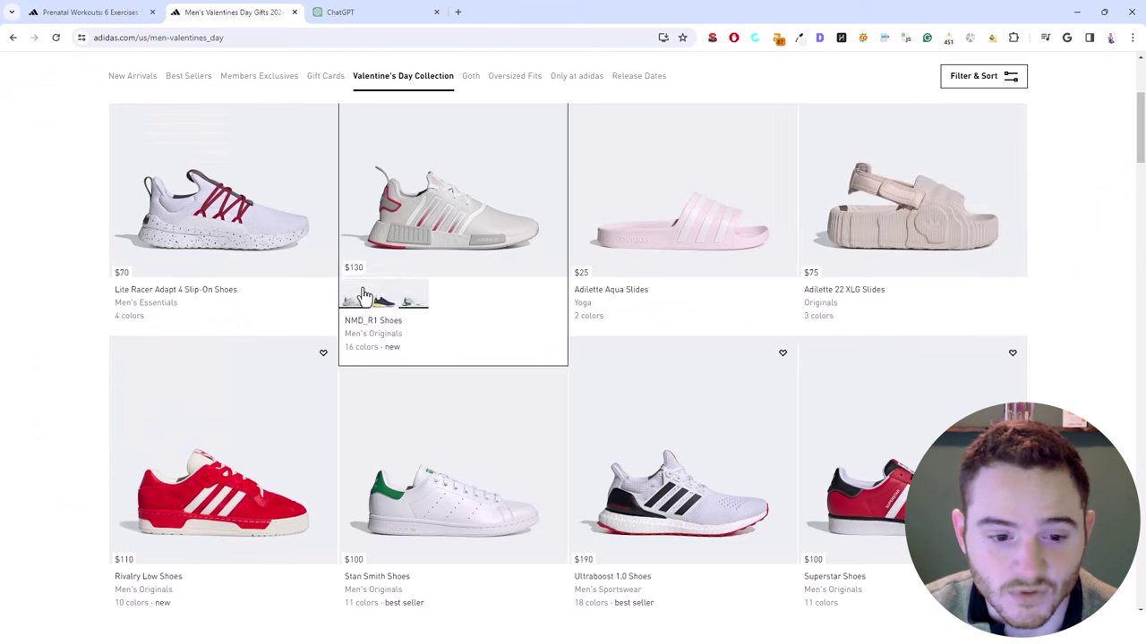
Copy the Valentine's Day page URL and ask ChatGPT "Can you help me write a regex to extract the content on this page:" followed by that URL
{"action": "left_click", "coordinate": [230, 37]}
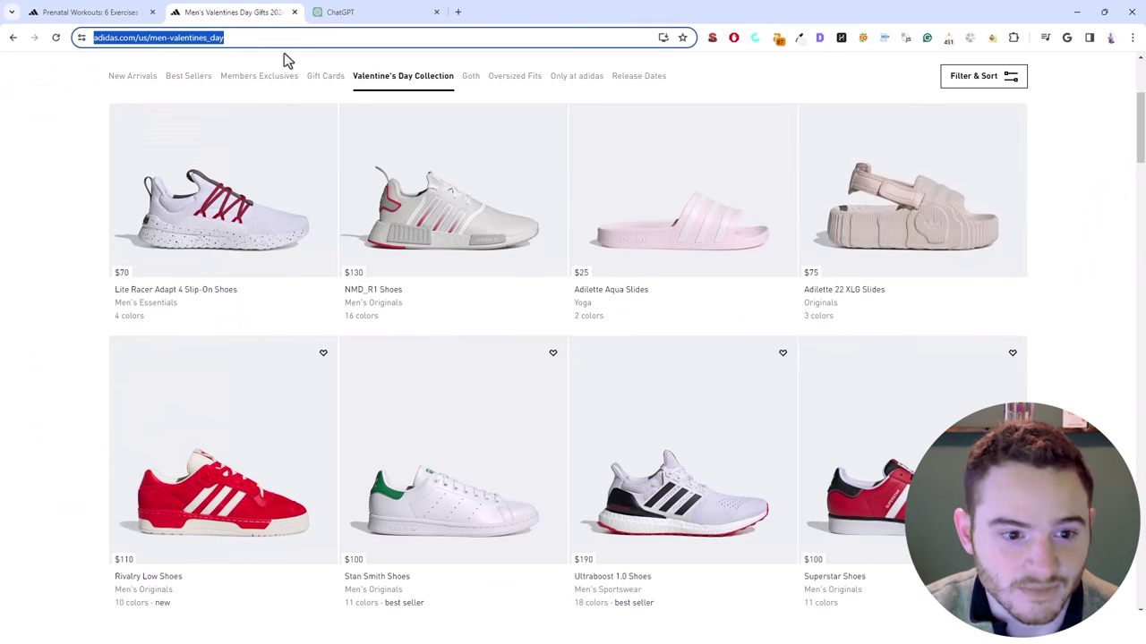
{"action": "left_click", "coordinate": [365, 10]}
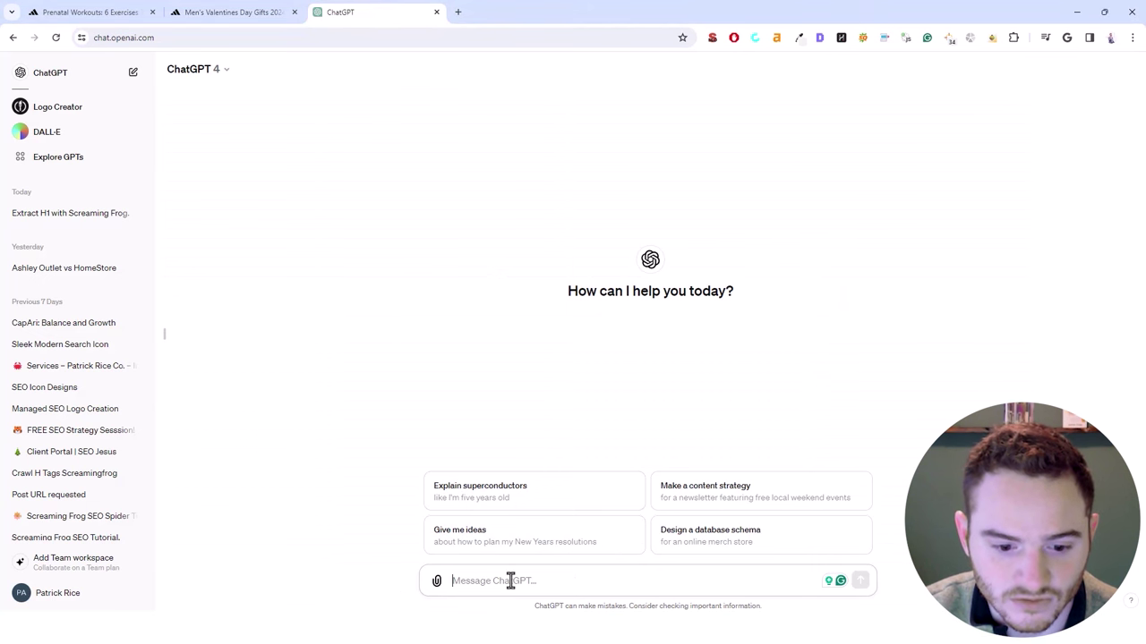
{"action": "key", "text": "ctrl+v"}
{"action": "key", "text": "ctrl+a"}
{"action": "type", "text": "Can y"}
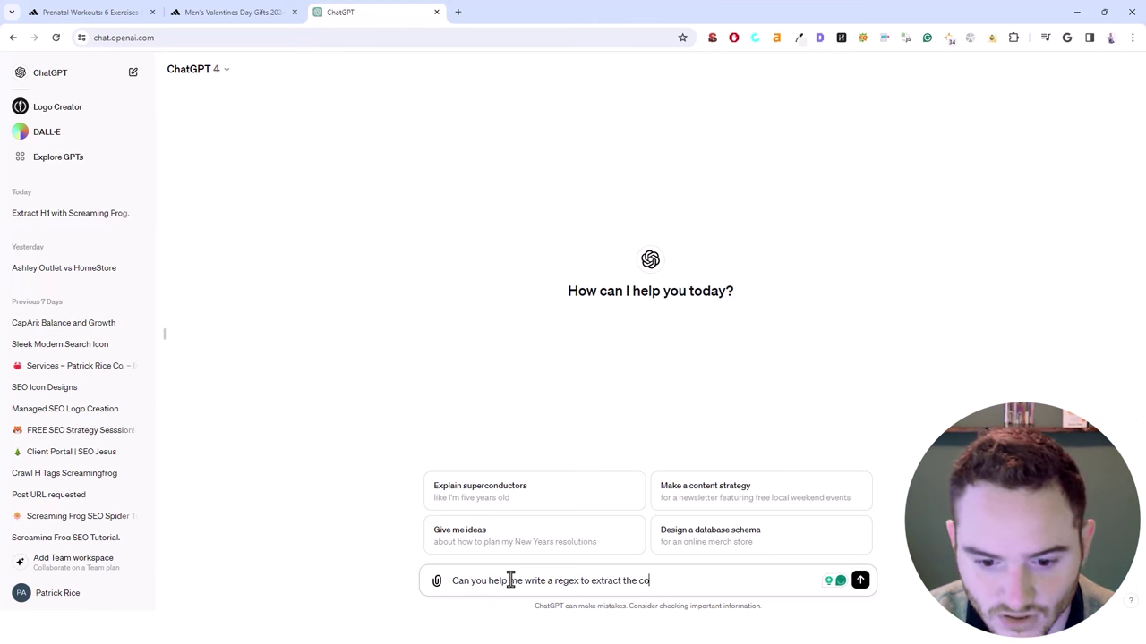
{"action": "type", "text": ":"}
{"action": "key", "text": "shift+Return"}
{"action": "key", "text": "ctrl+v"}
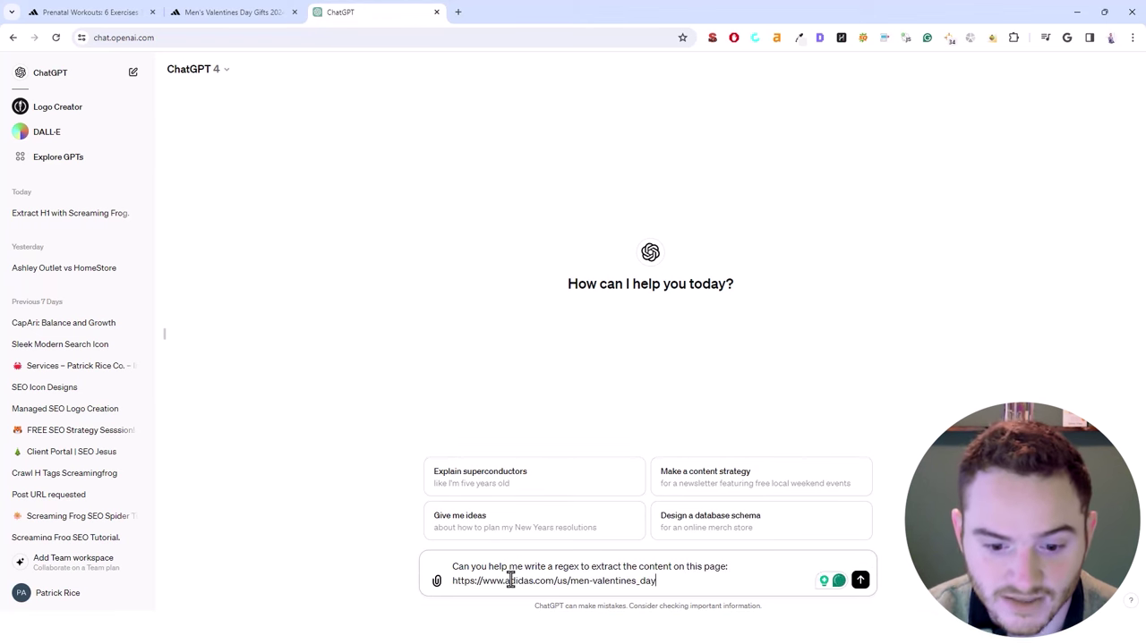
{"action": "key", "text": "Return"}
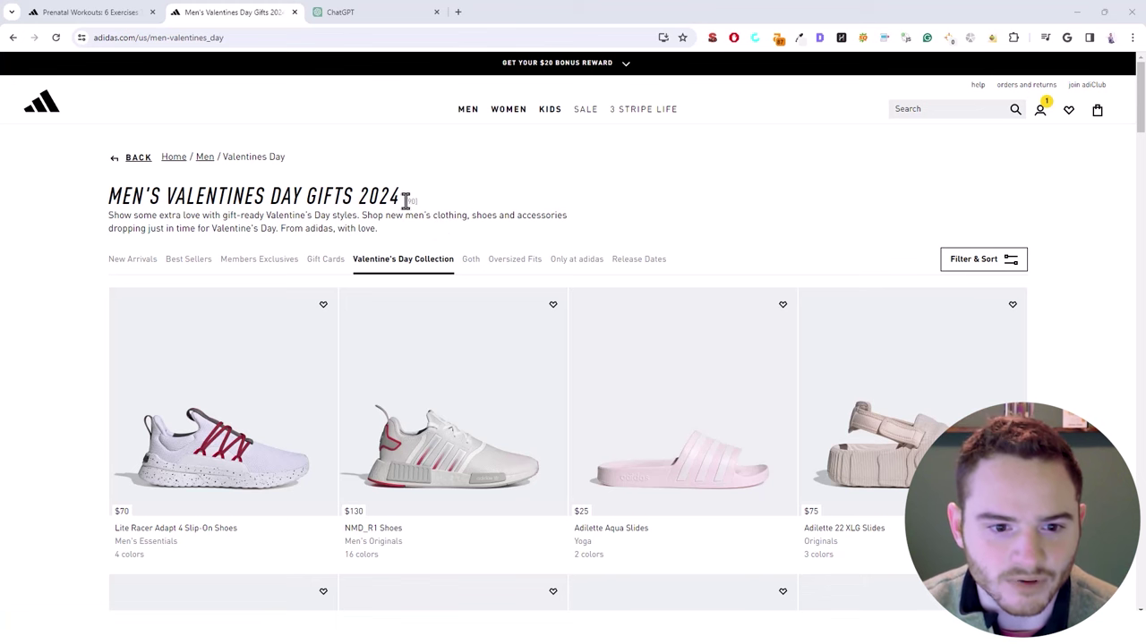
Open the adidas men's Goth page, inspect the product count beside its heading in the developer tools, and dismiss the sign-in request
{"action": "left_click", "coordinate": [403, 205]}
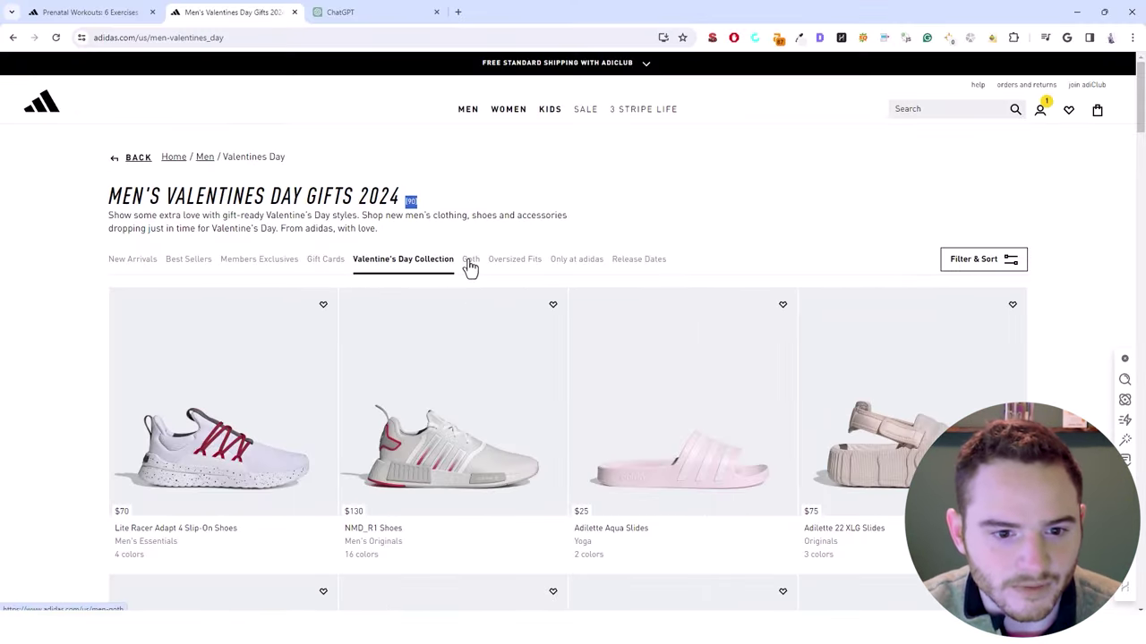
{"action": "left_click", "coordinate": [468, 261]}
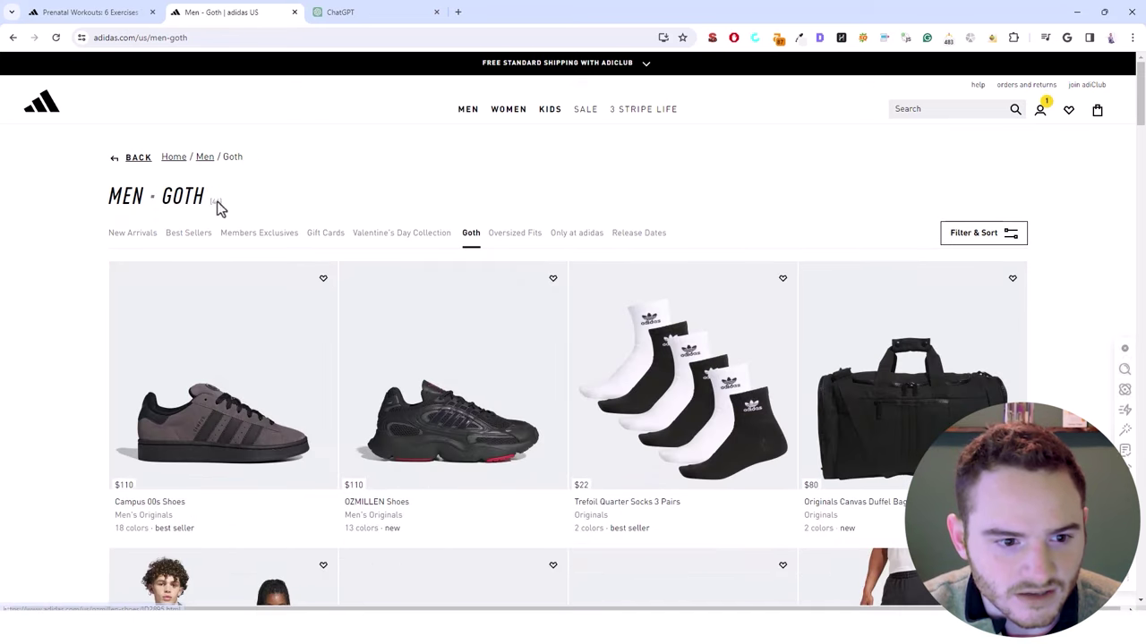
{"action": "right_click", "coordinate": [216, 202]}
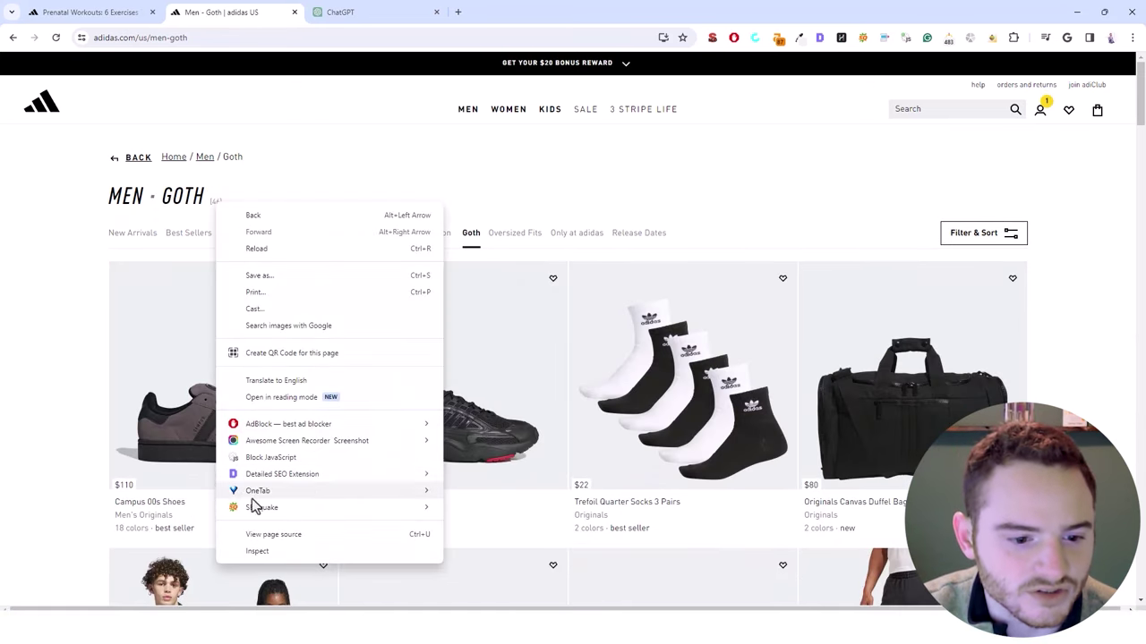
{"action": "left_click", "coordinate": [304, 545]}
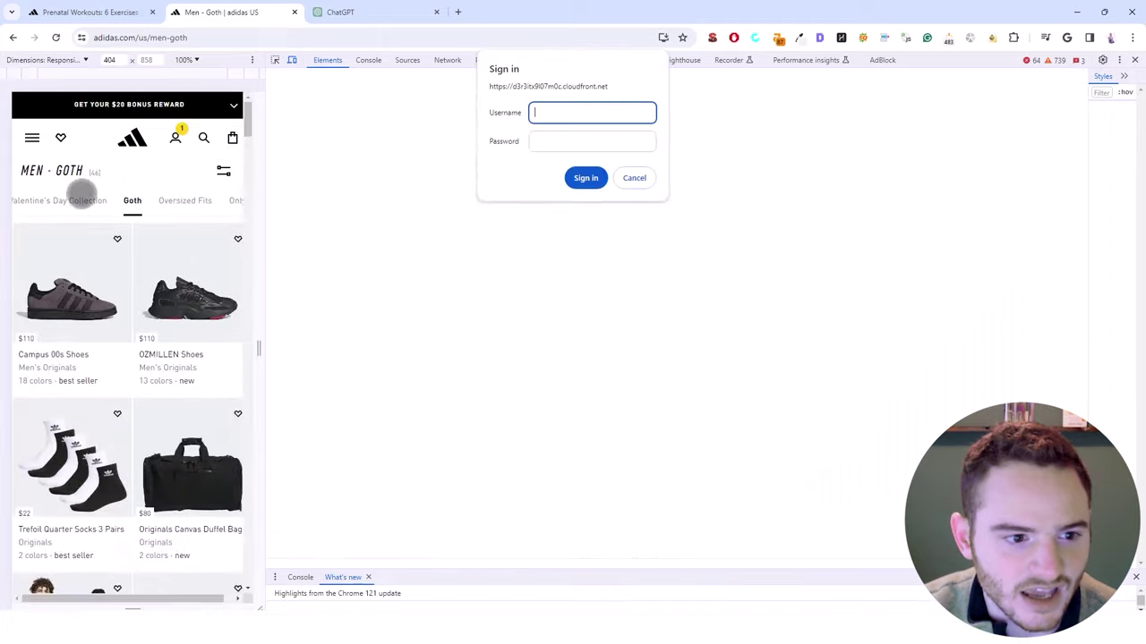
{"action": "left_click", "coordinate": [634, 178]}
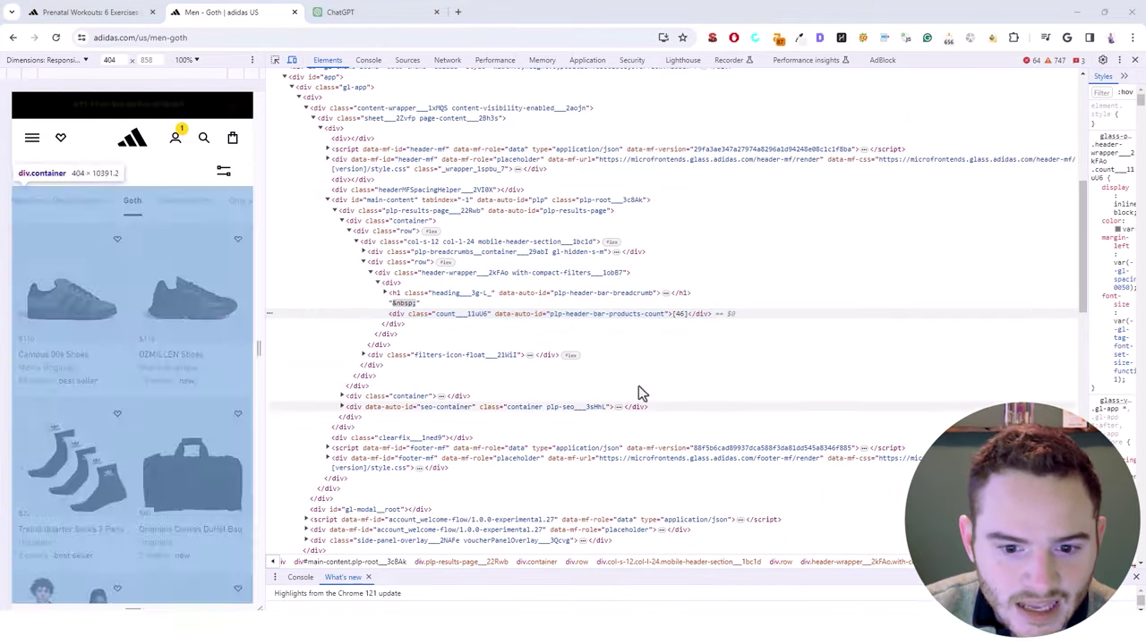
Copy the XPath of the div holding the Goth page's product count
{"action": "right_click", "coordinate": [463, 322]}
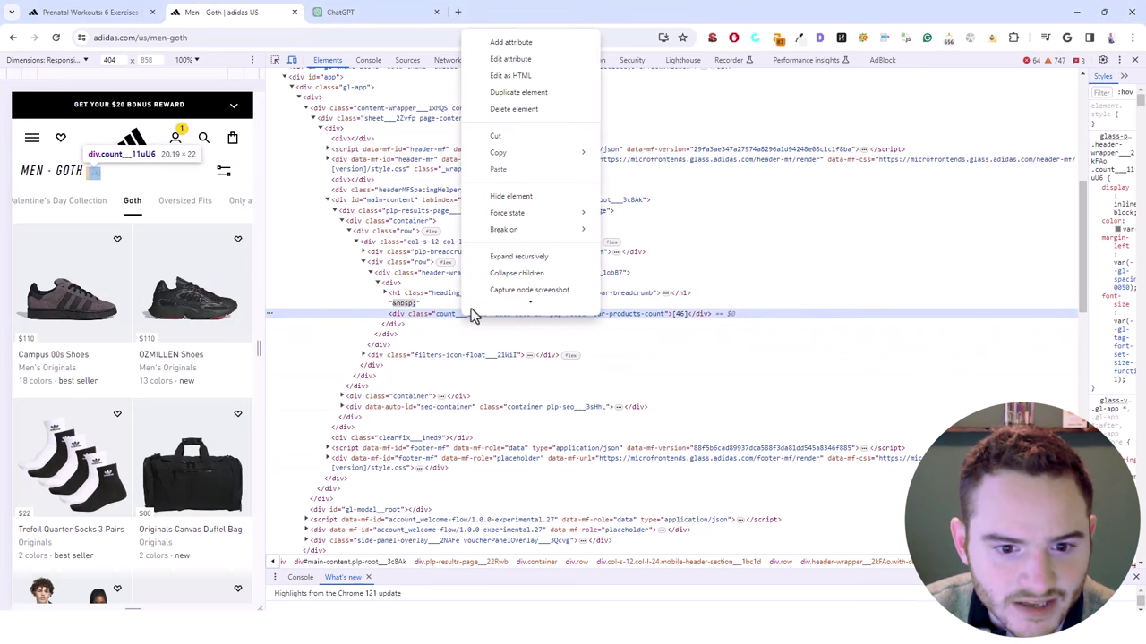
{"action": "mouse_move", "coordinate": [551, 134]}
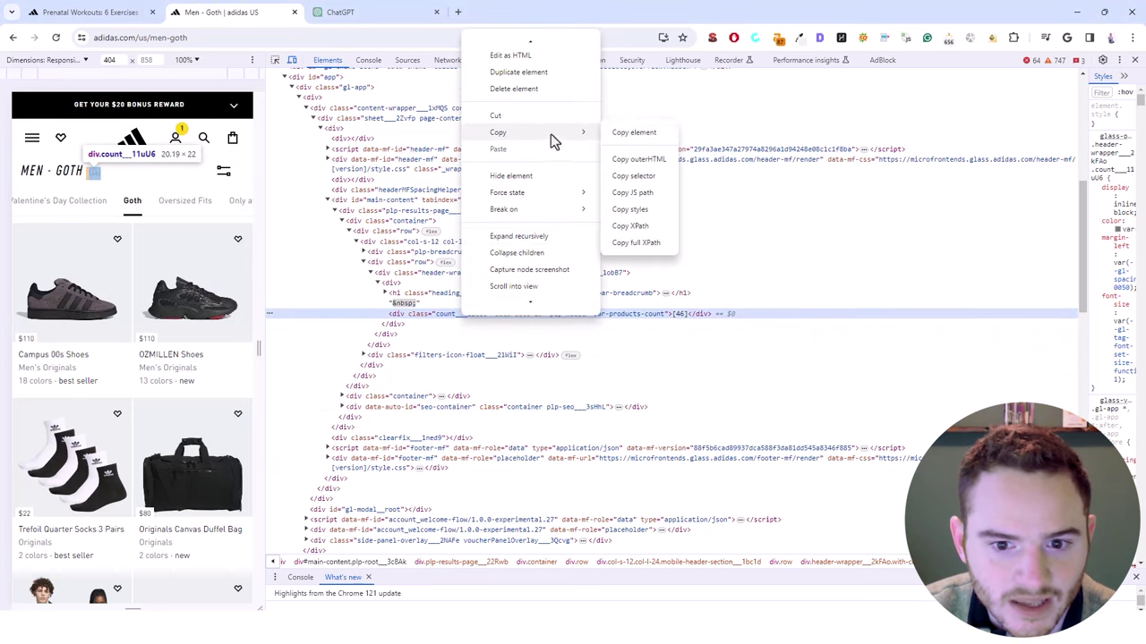
{"action": "left_click", "coordinate": [629, 225]}
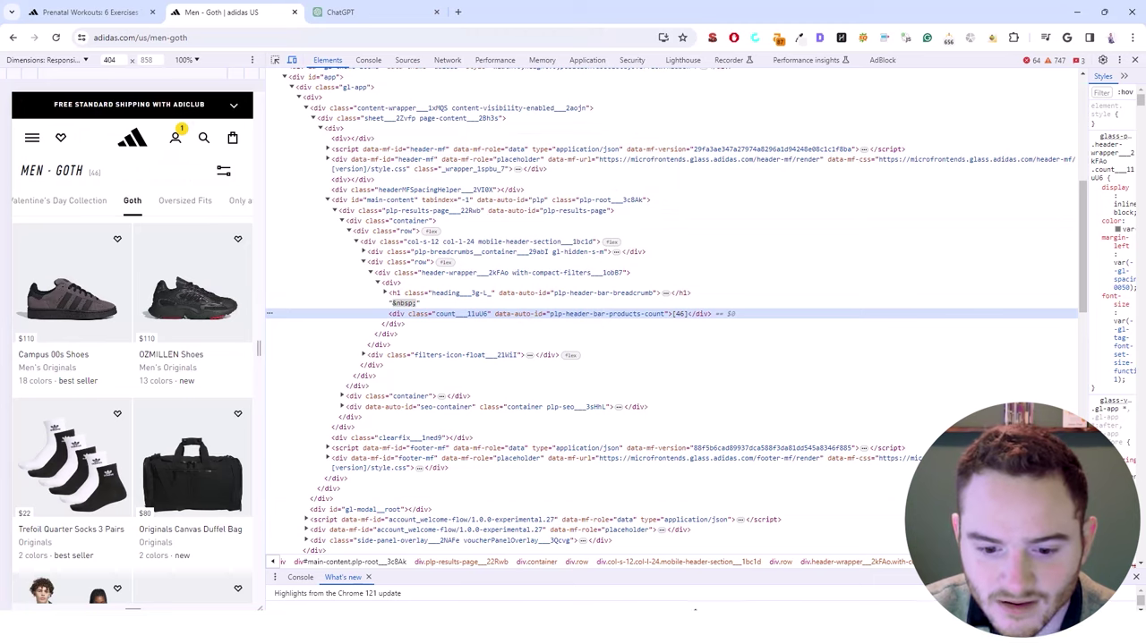
Switch to Screaming Frog, review the Product Count XPath extractor in the custom extraction configuration, and accept the dialog
{"action": "left_click", "coordinate": [694, 586]}
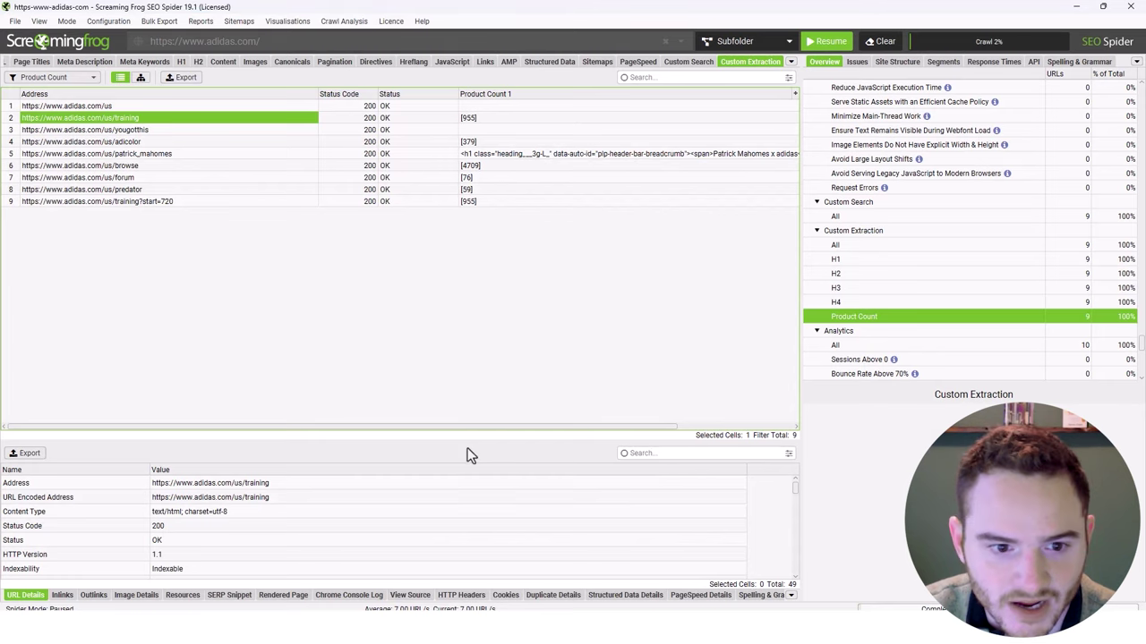
{"action": "left_click", "coordinate": [105, 21]}
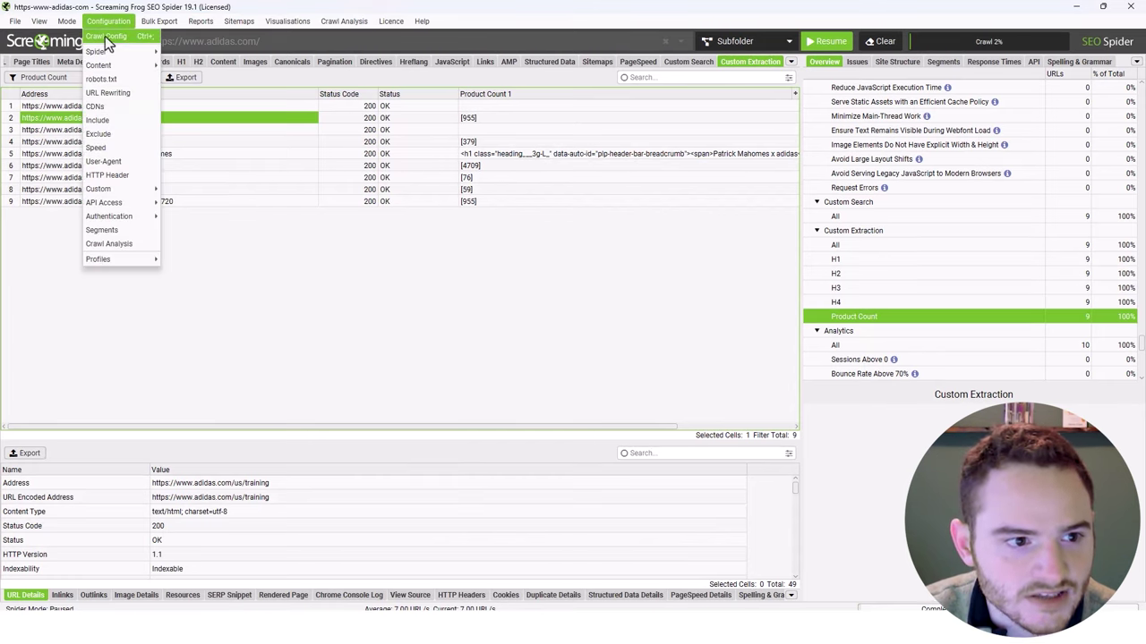
{"action": "left_click", "coordinate": [206, 203]}
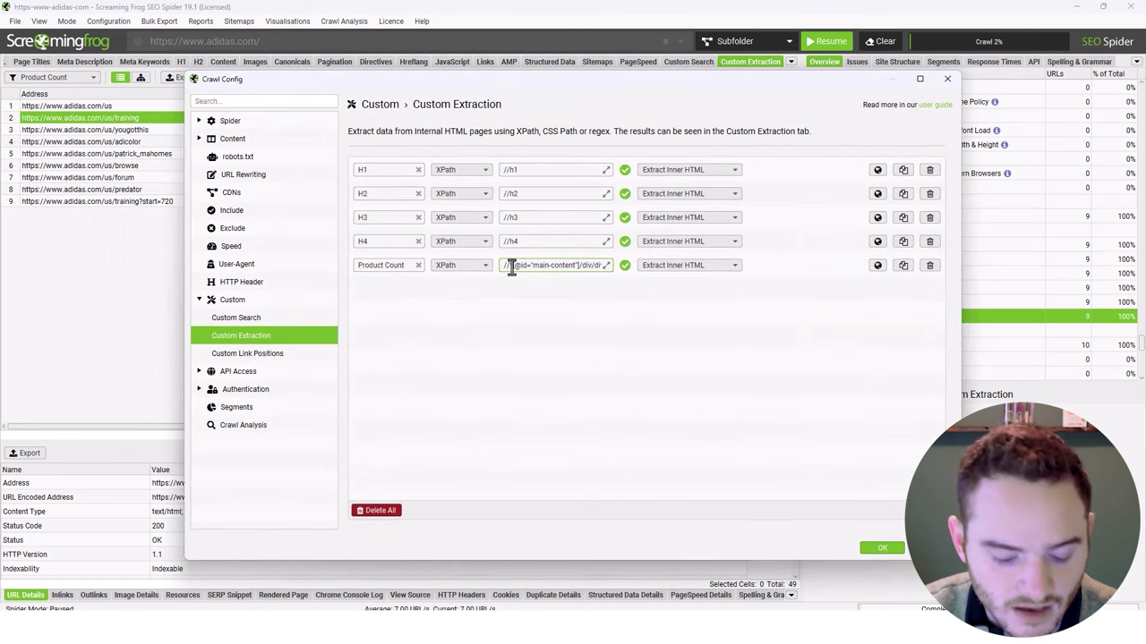
{"action": "left_click", "coordinate": [358, 266]}
{"action": "left_click", "coordinate": [882, 549]}
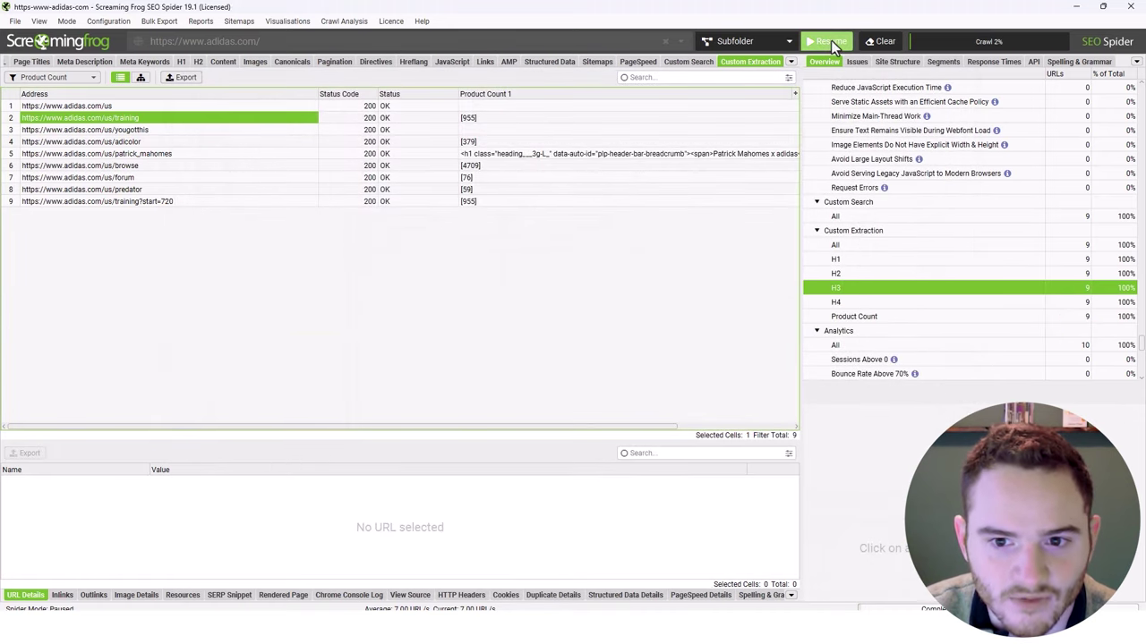
Examine the extracted product counts for the training, predator, forum and browse URLs in the custom extraction results
{"action": "left_click", "coordinate": [498, 119]}
{"action": "left_click", "coordinate": [308, 119]}
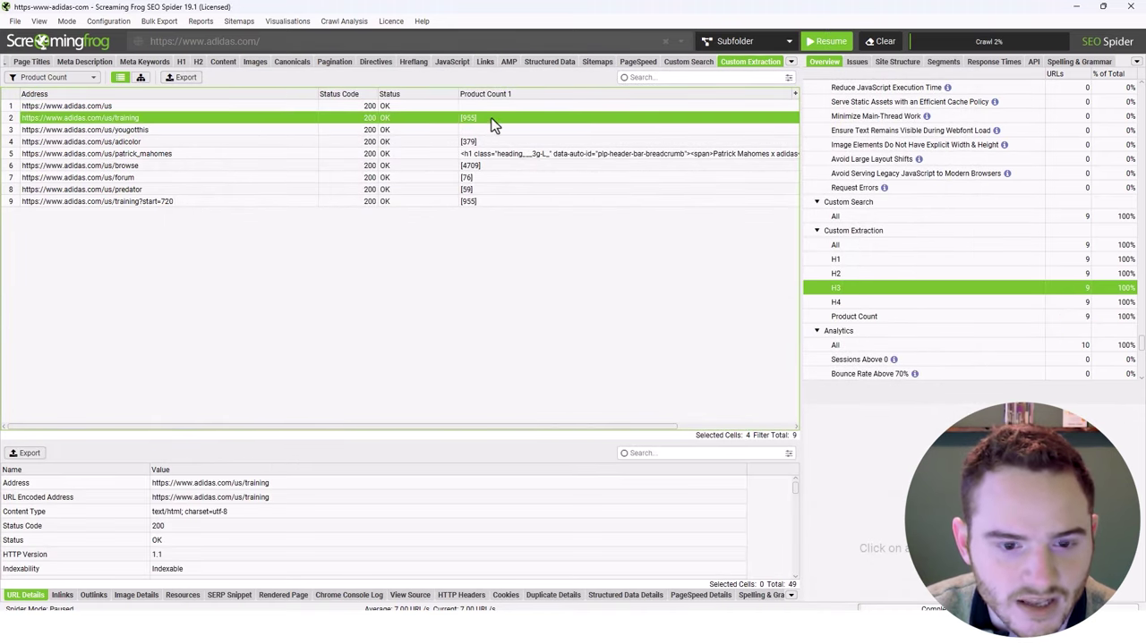
{"action": "left_click_drag", "start_coordinate": [491, 117], "coordinate": [265, 204]}
{"action": "left_click", "coordinate": [195, 189]}
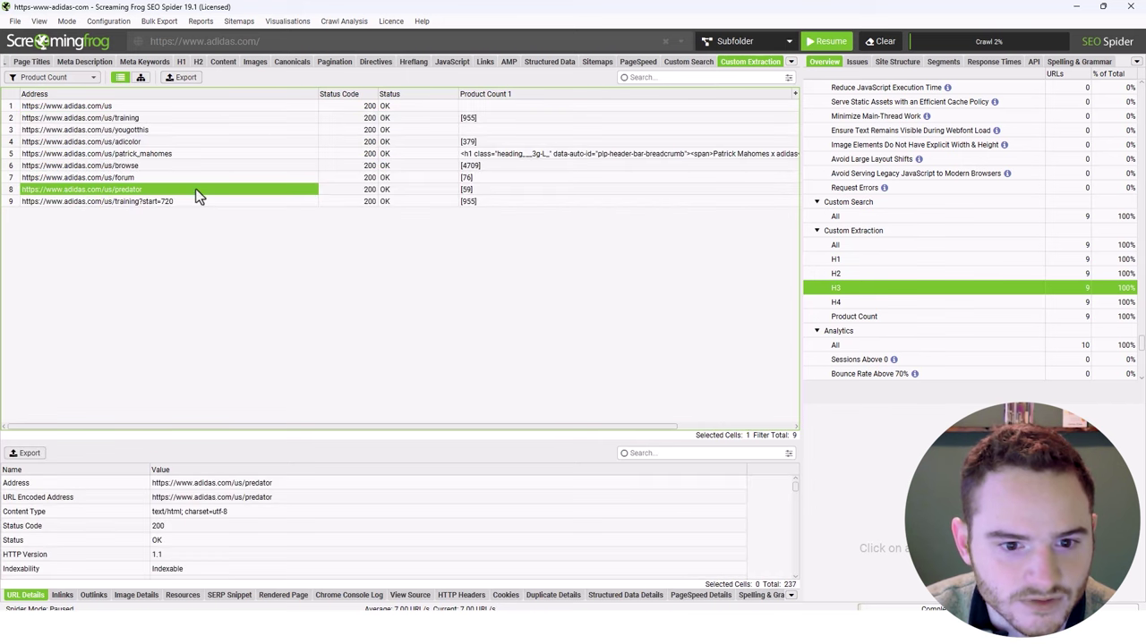
{"action": "left_click", "coordinate": [197, 177]}
{"action": "left_click", "coordinate": [200, 168]}
{"action": "left_click", "coordinate": [185, 117]}
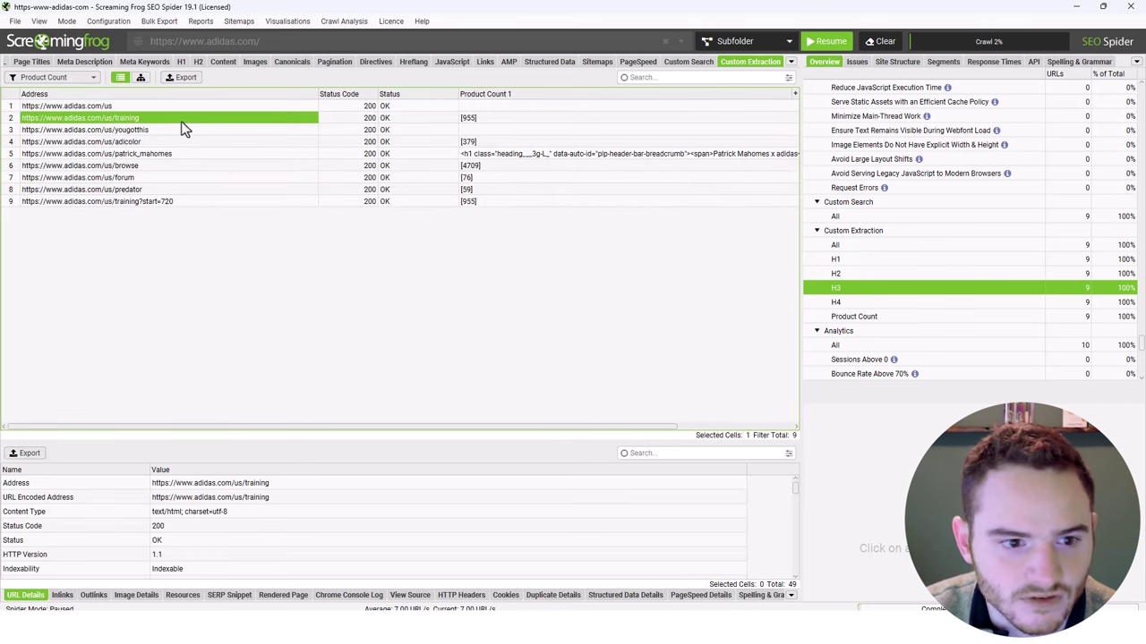
Open the adidas training URL in the browser and examine its product count and pagination
{"action": "right_click", "coordinate": [180, 121]}
{"action": "left_click", "coordinate": [230, 142]}
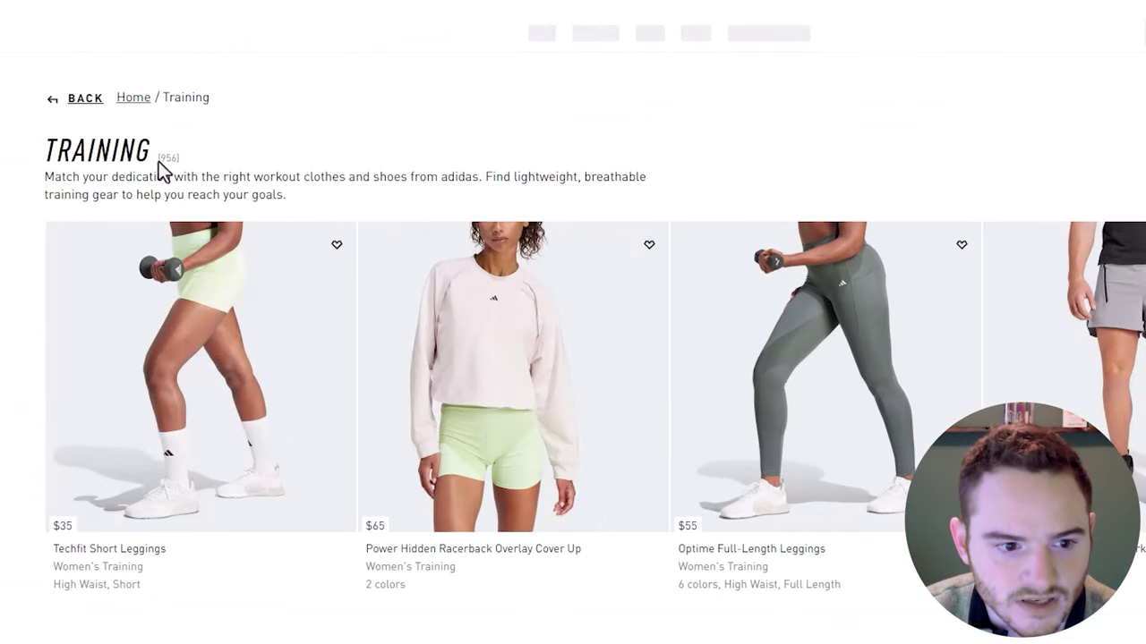
{"action": "scroll", "coordinate": [313, 295], "scroll_direction": "down", "scroll_amount": 15}
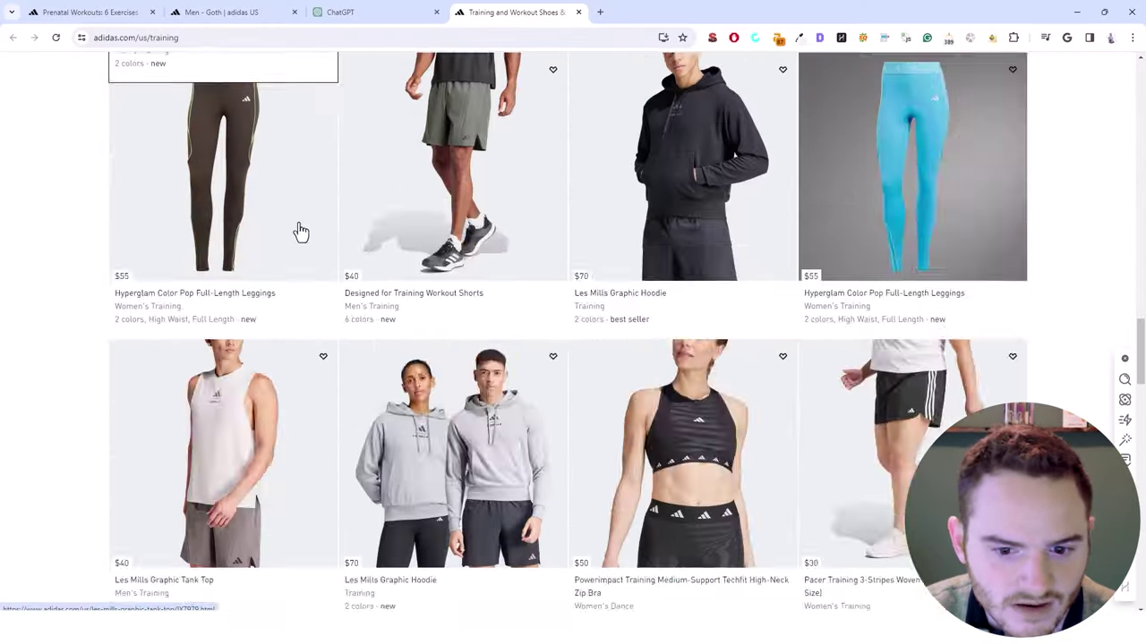
{"action": "scroll", "coordinate": [301, 231], "scroll_direction": "down", "scroll_amount": 10}
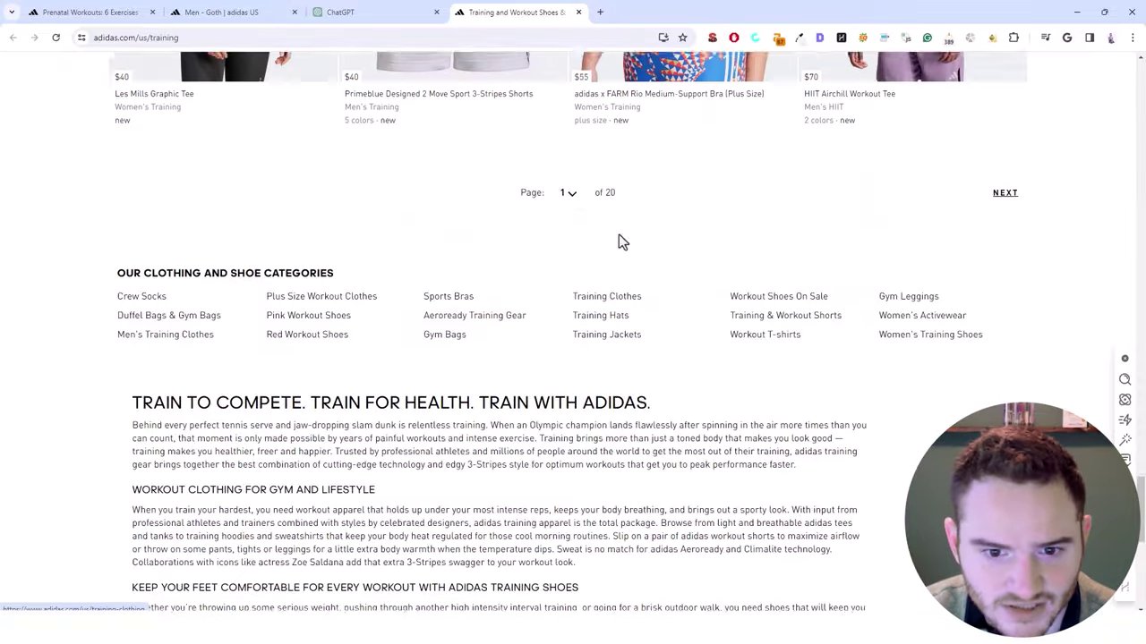
{"action": "scroll", "coordinate": [622, 242], "scroll_direction": "up", "scroll_amount": 1}
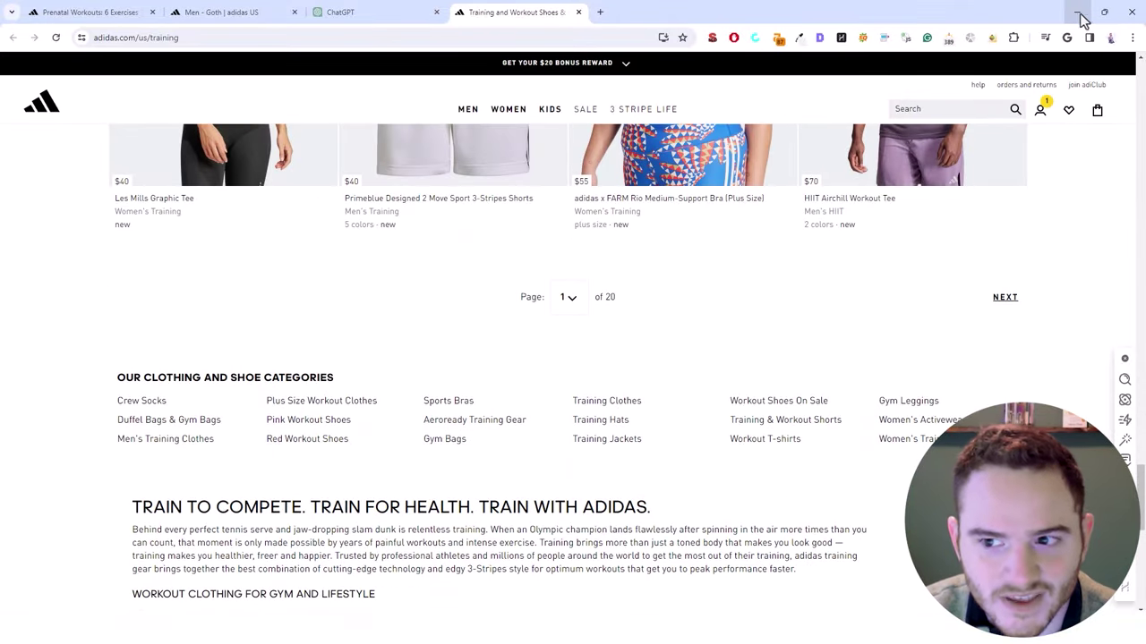
Return to Screaming Frog and resume the paused adidas crawl
{"action": "left_click", "coordinate": [1079, 15]}
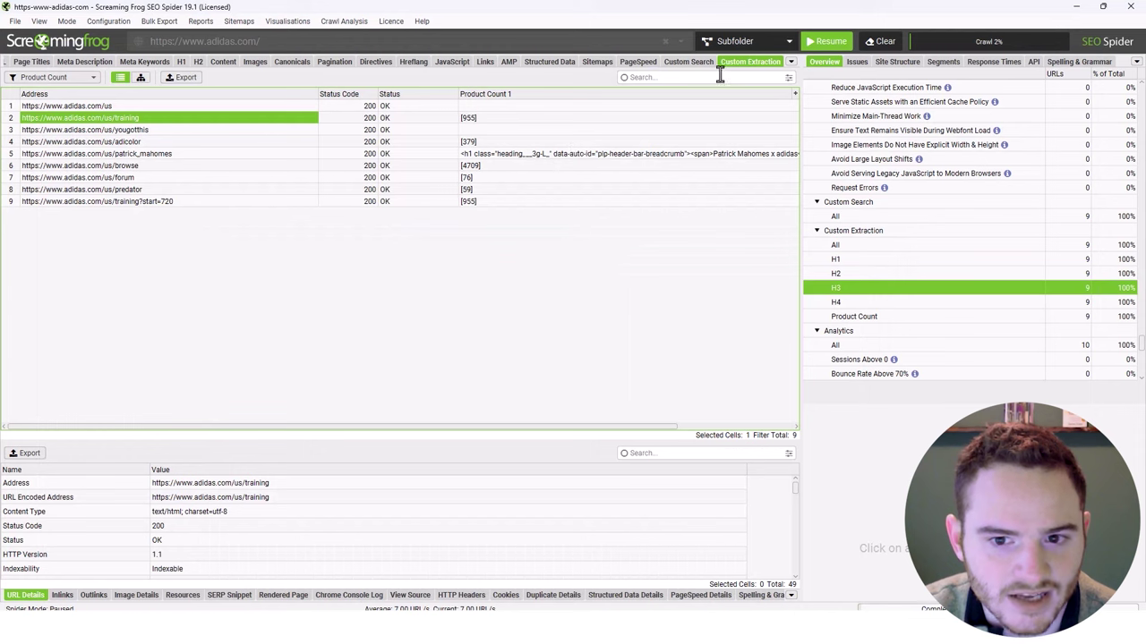
{"action": "left_click", "coordinate": [752, 41]}
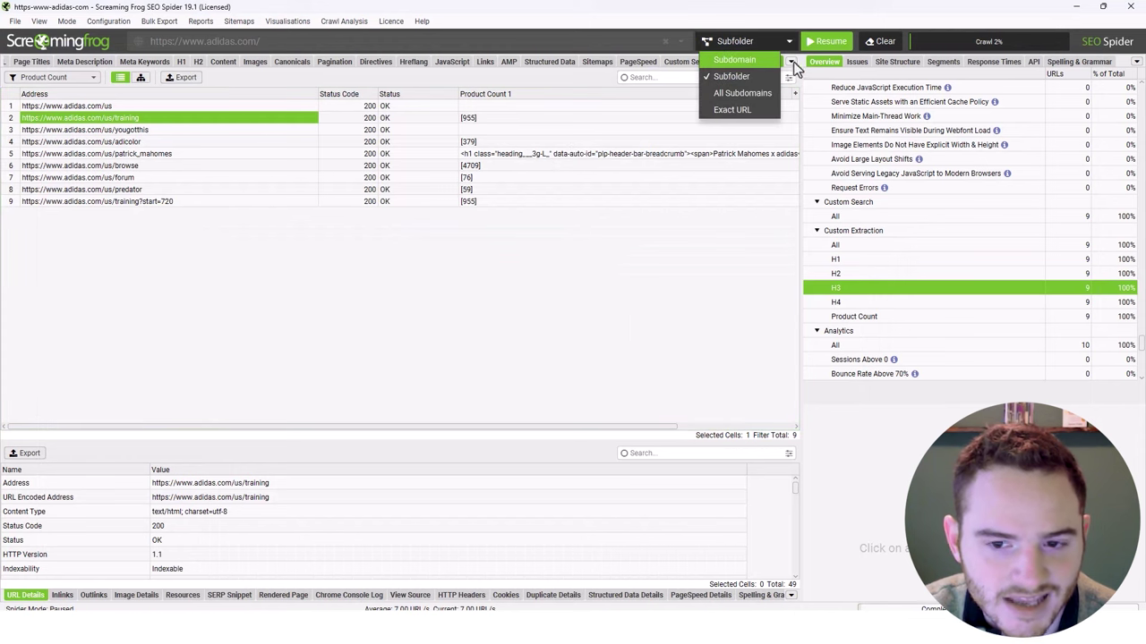
{"action": "left_click", "coordinate": [833, 47]}
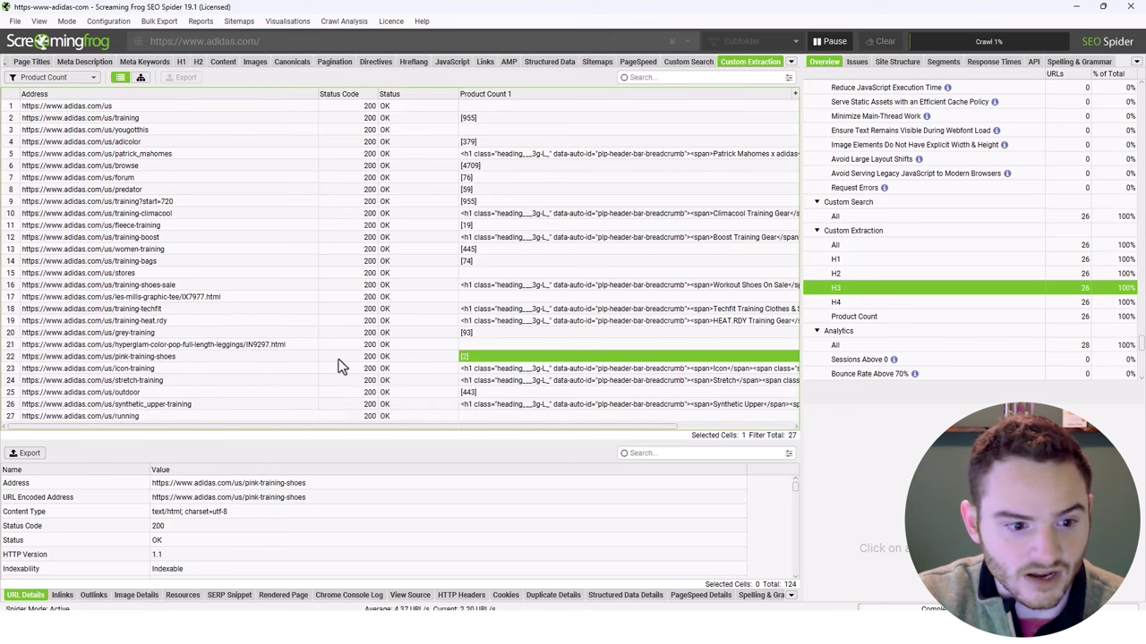
Open the pink-training-shoes URL in the browser and examine its product count and intro description
{"action": "left_click", "coordinate": [289, 361]}
{"action": "right_click", "coordinate": [289, 360]}
{"action": "left_click", "coordinate": [304, 375]}
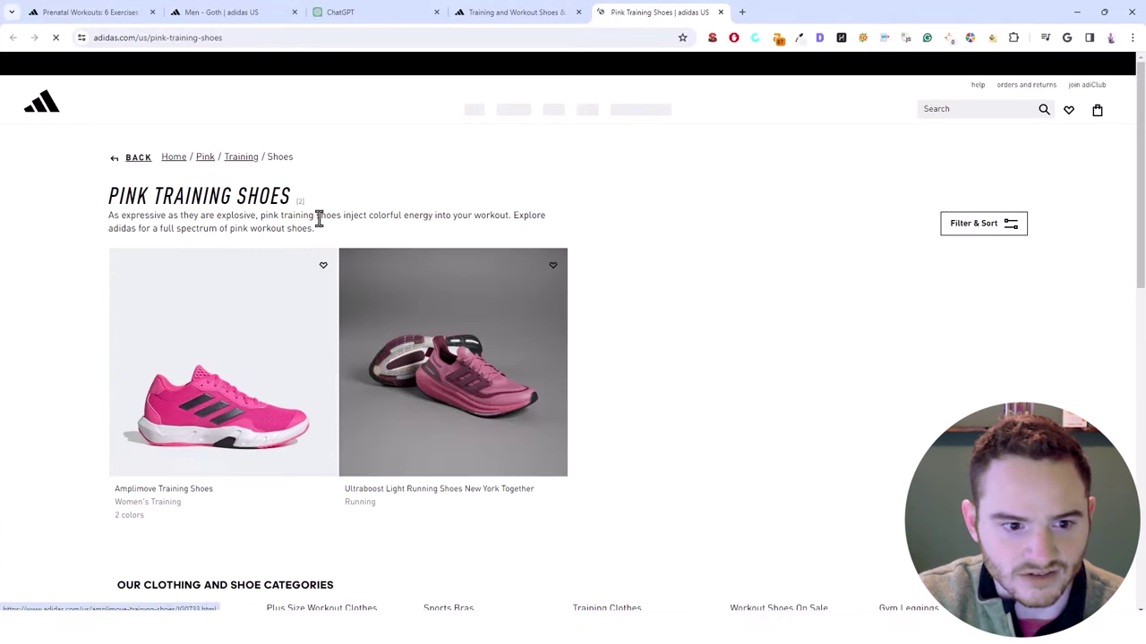
{"action": "scroll", "coordinate": [702, 385], "scroll_direction": "down", "scroll_amount": 1}
{"action": "scroll", "coordinate": [703, 385], "scroll_direction": "down", "scroll_amount": 5}
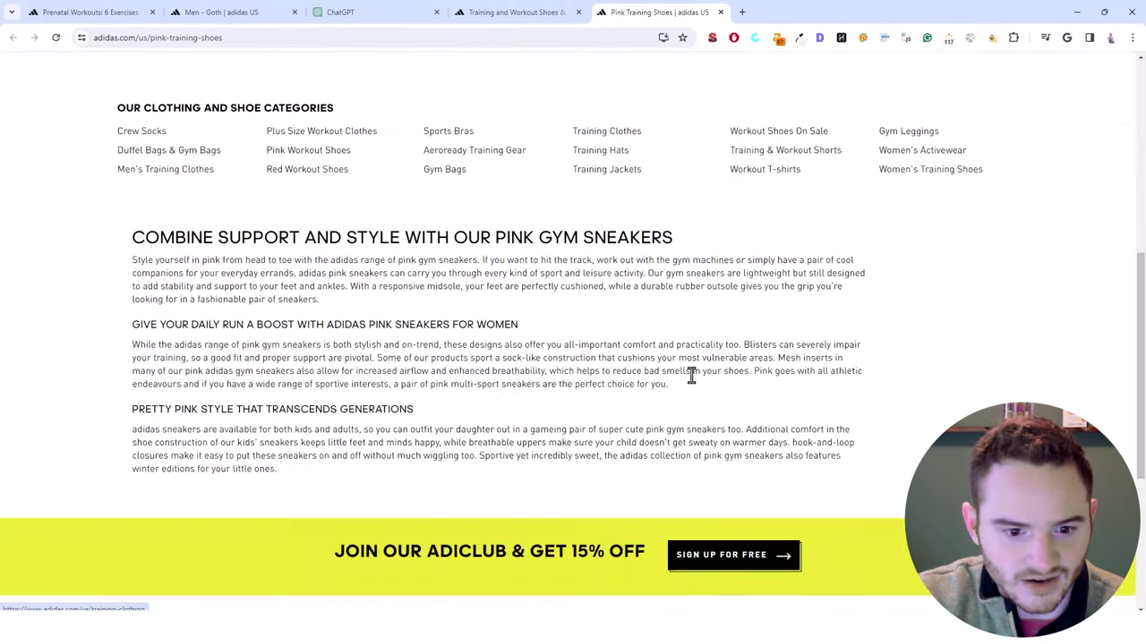
{"action": "scroll", "coordinate": [690, 373], "scroll_direction": "up", "scroll_amount": 6}
{"action": "left_click_drag", "start_coordinate": [108, 218], "coordinate": [327, 235]}
{"action": "left_click", "coordinate": [343, 237]}
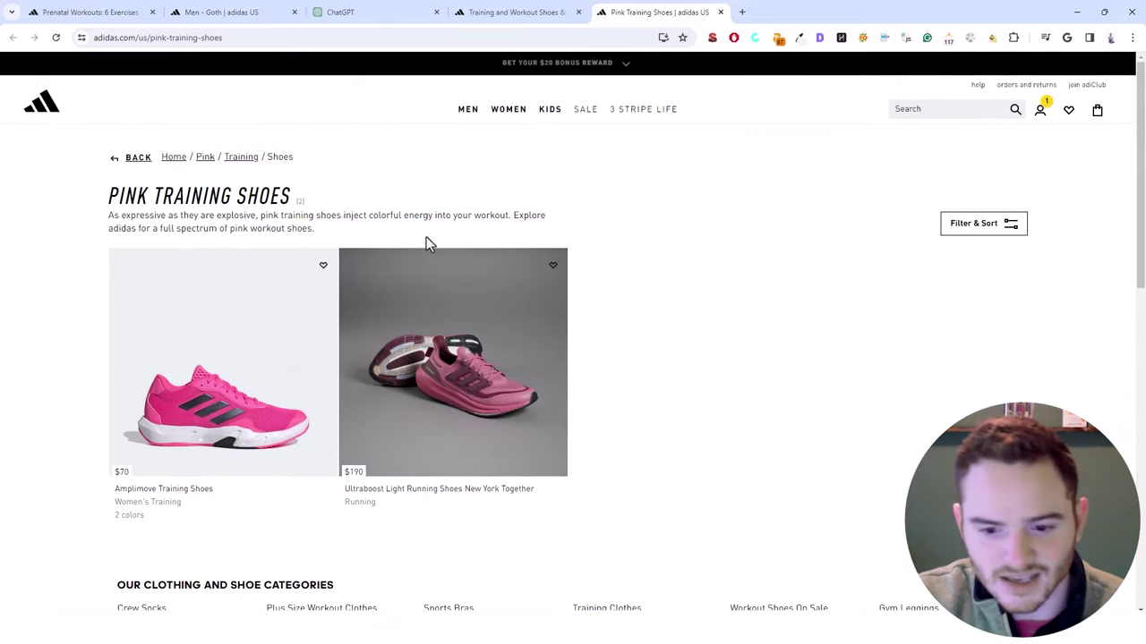
Compare the long category copy below the products with the heading and short description on the Pink Training Shoes page
{"action": "scroll", "coordinate": [415, 299], "scroll_direction": "down", "scroll_amount": 5}
{"action": "mouse_move", "coordinate": [122, 243]}
{"action": "left_mouse_down"}
{"action": "mouse_move", "coordinate": [377, 498]}
{"action": "mouse_move", "coordinate": [134, 287]}
{"action": "mouse_move", "coordinate": [133, 237]}
{"action": "left_mouse_up"}
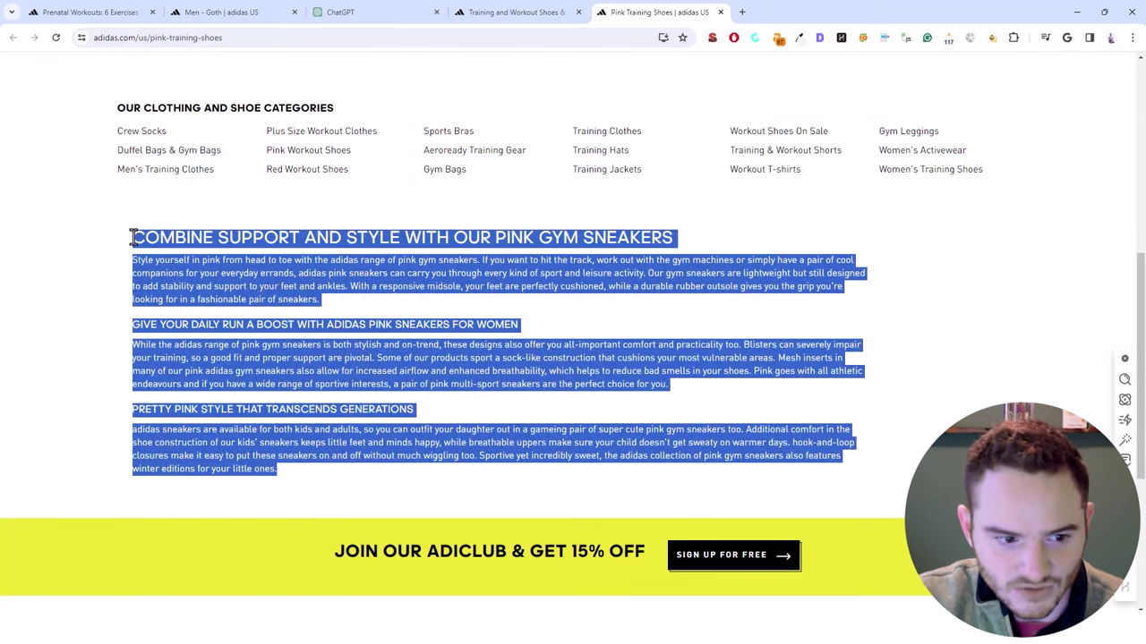
{"action": "scroll", "coordinate": [133, 237], "scroll_direction": "up", "scroll_amount": 4}
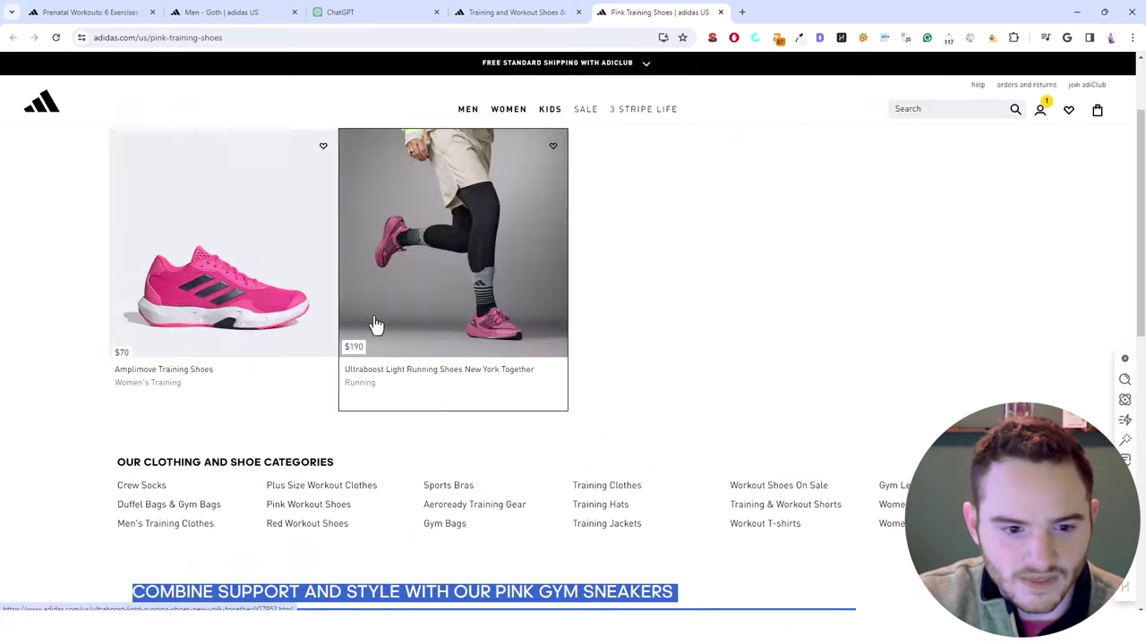
{"action": "scroll", "coordinate": [376, 324], "scroll_direction": "up", "scroll_amount": 1}
{"action": "triple_click", "coordinate": [256, 220]}
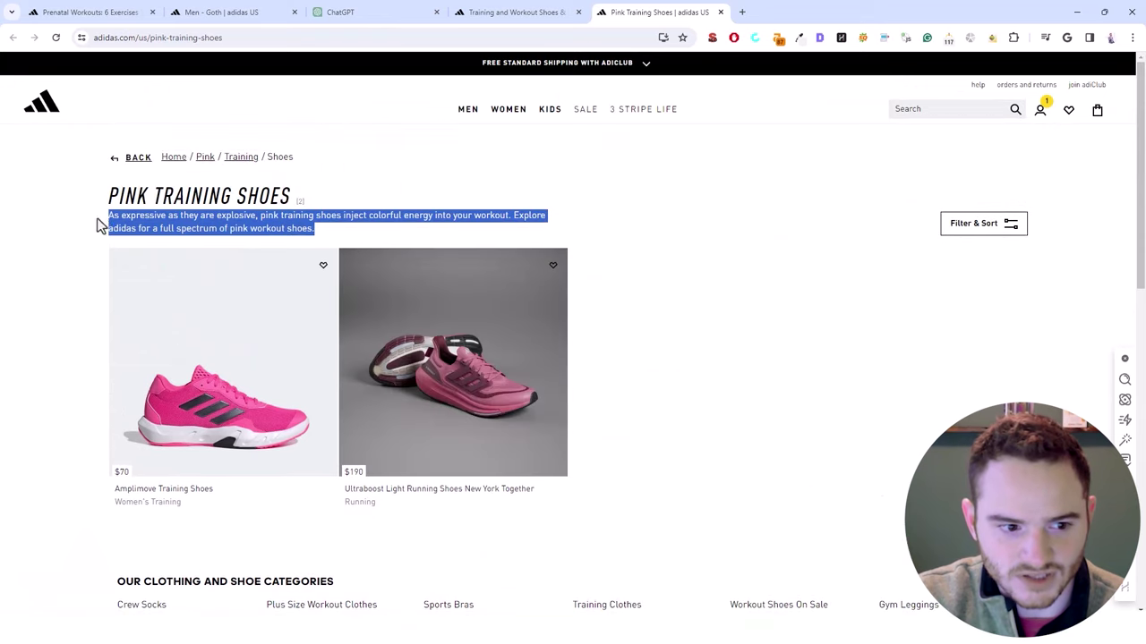
{"action": "left_click", "coordinate": [109, 219]}
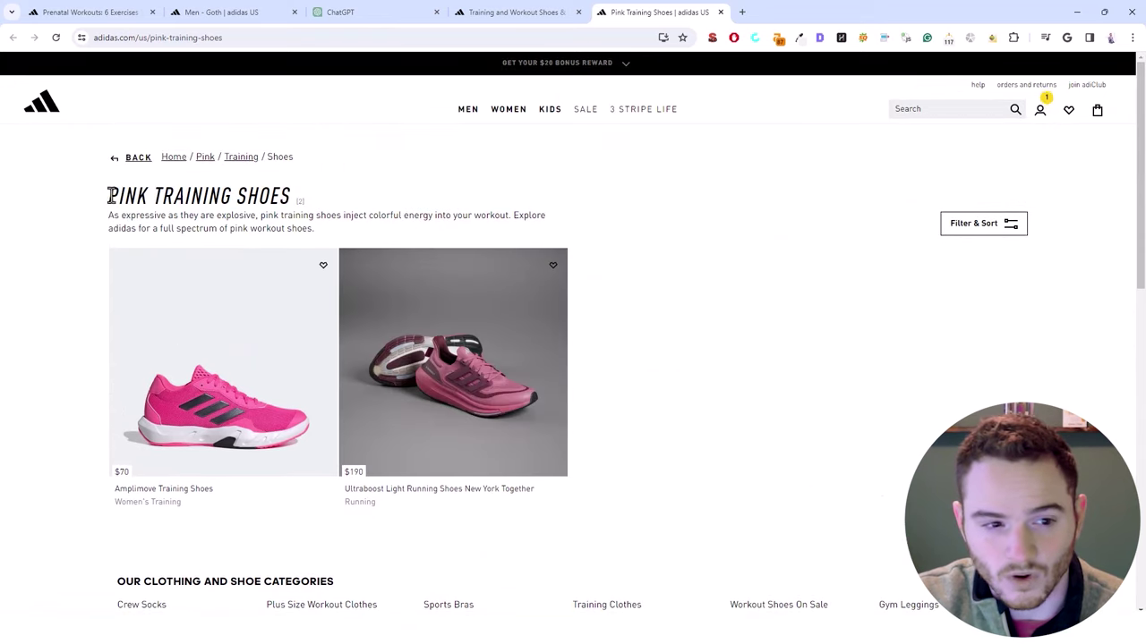
{"action": "left_click_drag", "start_coordinate": [109, 195], "coordinate": [352, 231]}
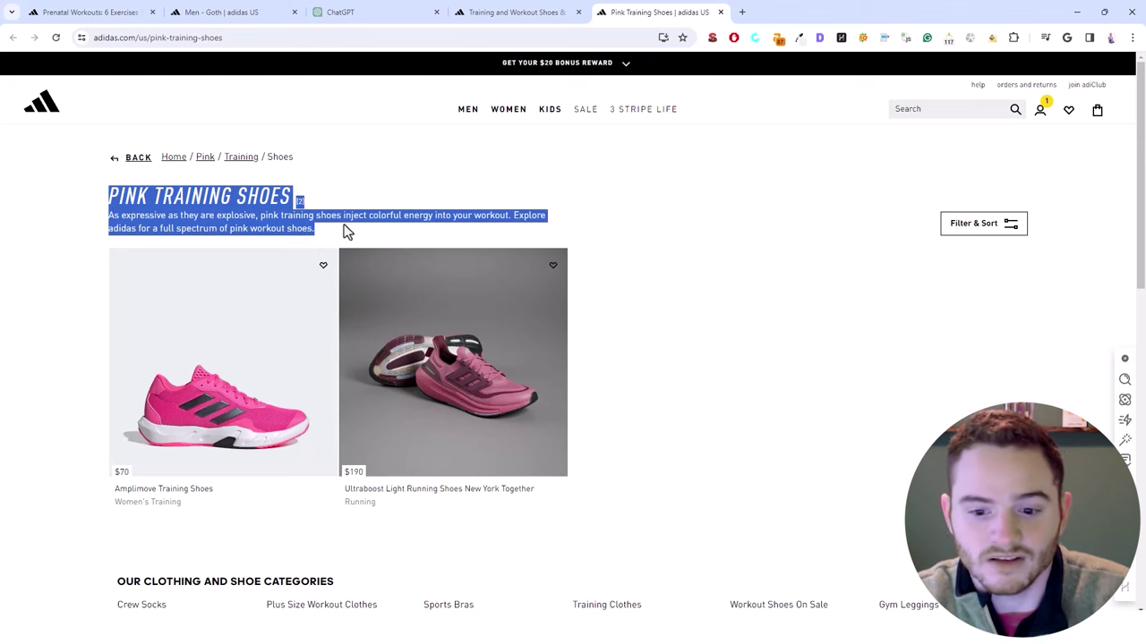
{"action": "left_click", "coordinate": [355, 238]}
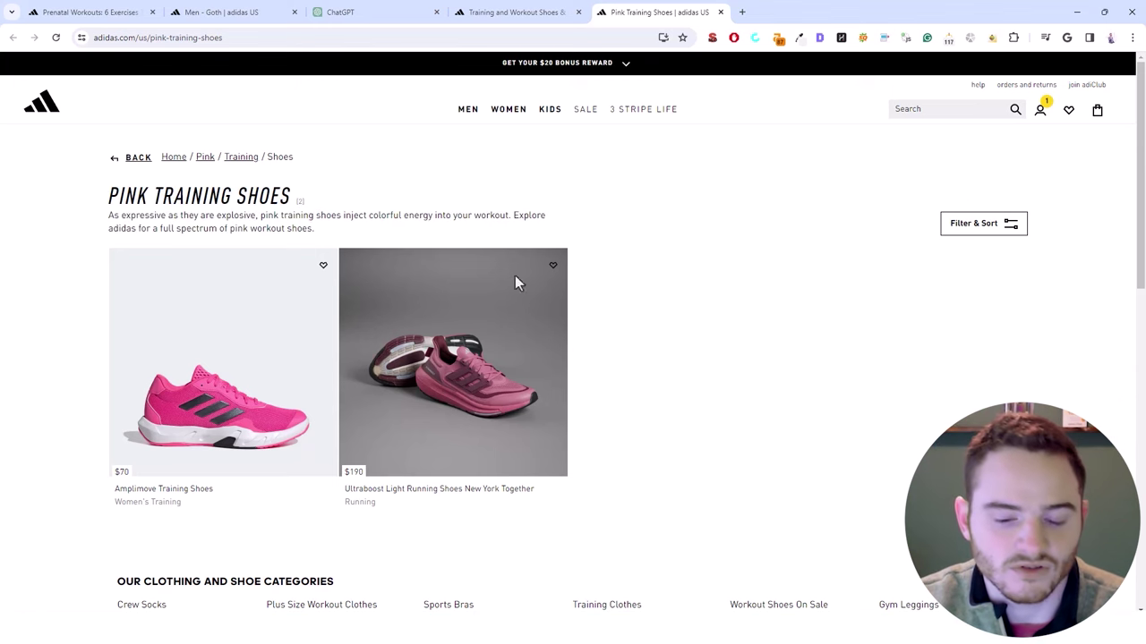
Switch to the adidas crawl in Screaming Frog and examine the newly extracted product counts
{"action": "mouse_move", "coordinate": [624, 606]}
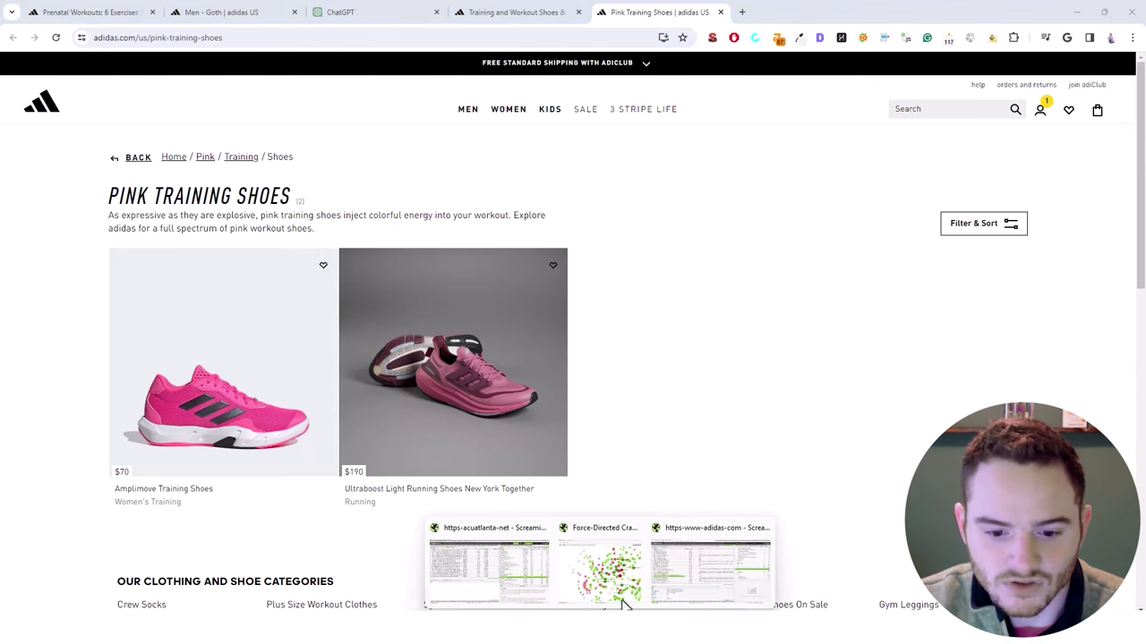
{"action": "left_click", "coordinate": [689, 579]}
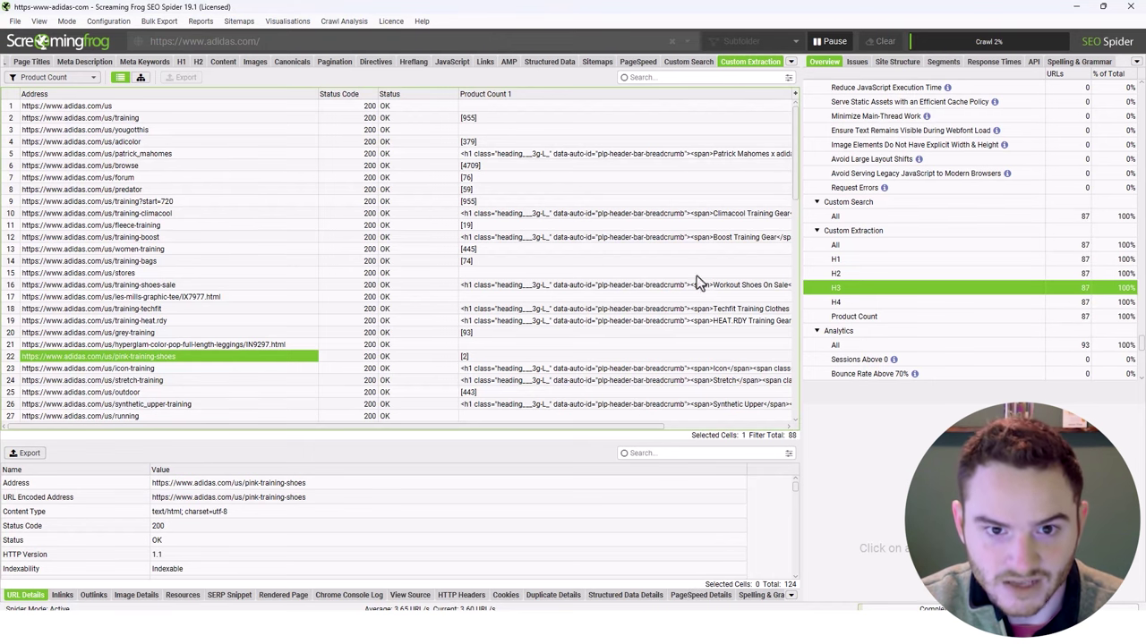
{"action": "scroll", "coordinate": [575, 309], "scroll_direction": "down", "scroll_amount": 20}
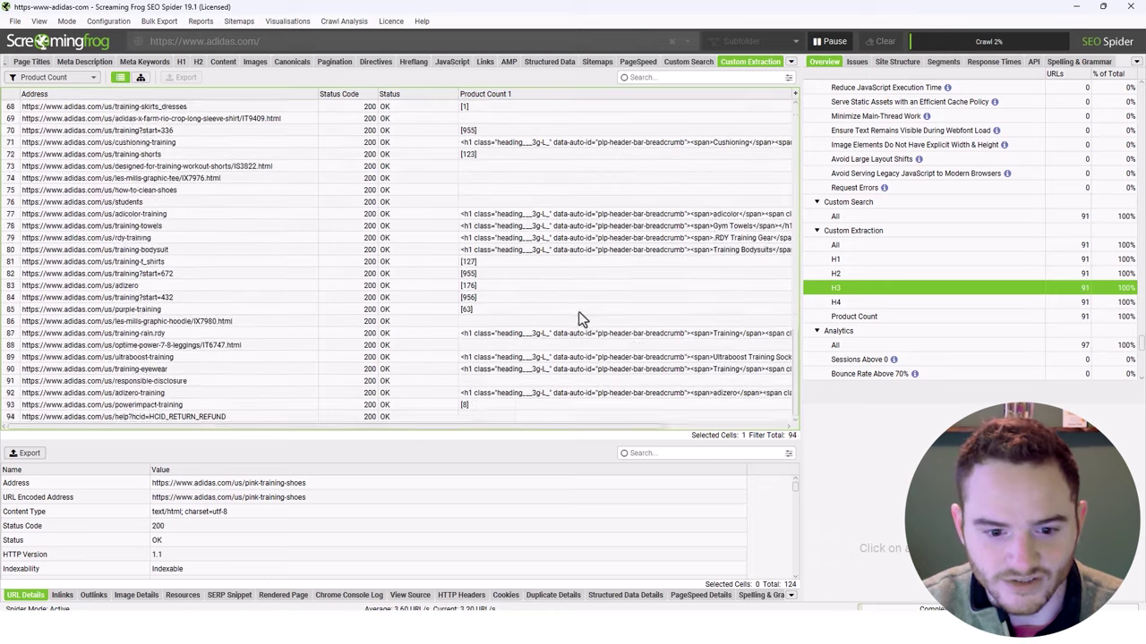
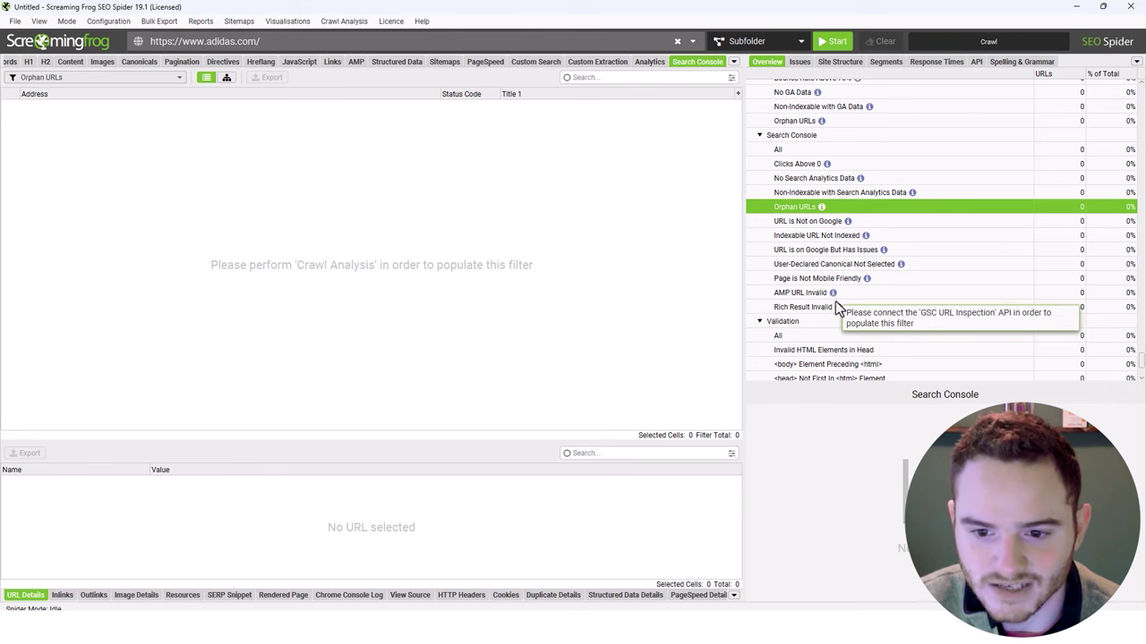
Review the crawl analysis and API access settings in the crawl configuration, accept the dialog, and check the Search Console Orphan URLs filter
{"action": "left_click", "coordinate": [93, 20]}
{"action": "left_click", "coordinate": [116, 235]}
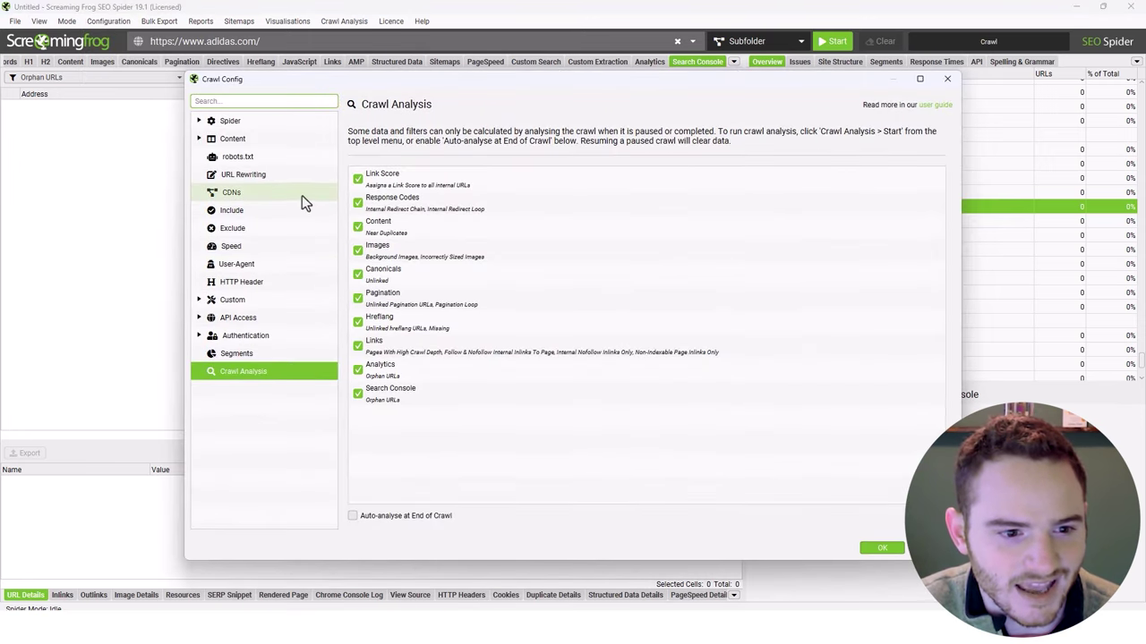
{"action": "left_click", "coordinate": [268, 319]}
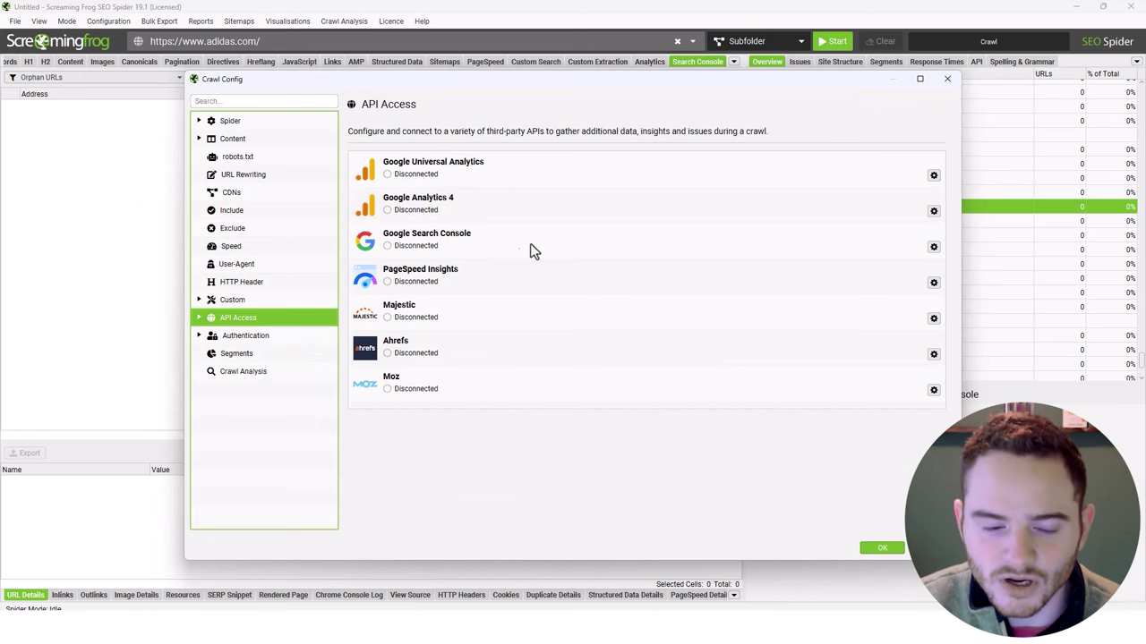
{"action": "left_click", "coordinate": [882, 548]}
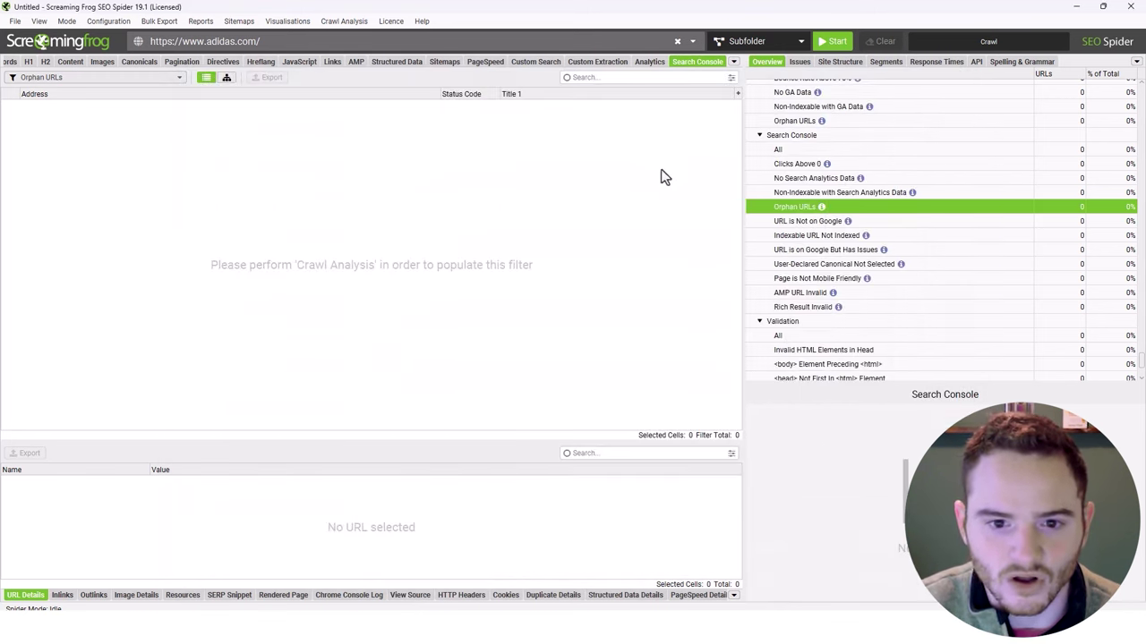
{"action": "left_click", "coordinate": [332, 26]}
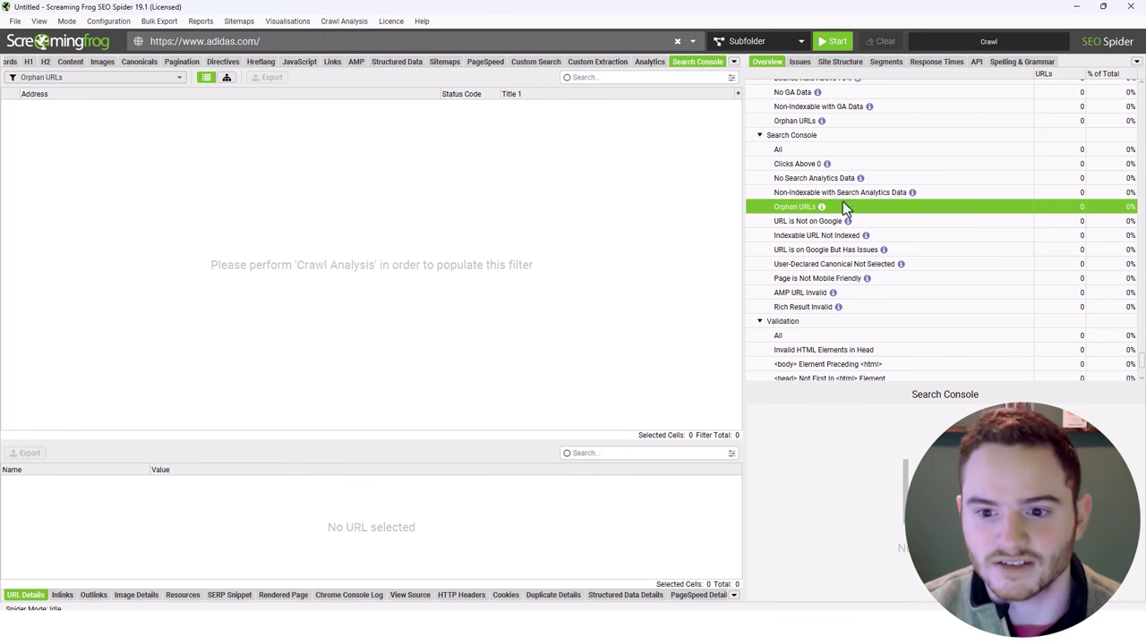
{"action": "mouse_move", "coordinate": [823, 208]}
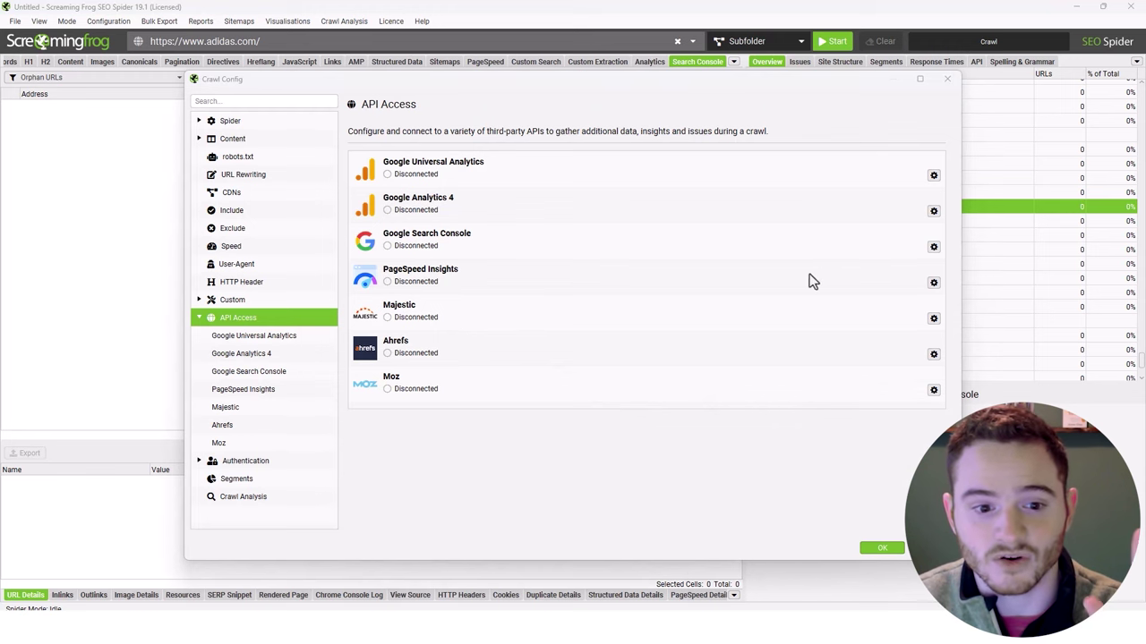
Open the secret key field in the PageSpeed Insights API settings, and view the desktop results of the adidas PageSpeed report
{"action": "left_click", "coordinate": [933, 283]}
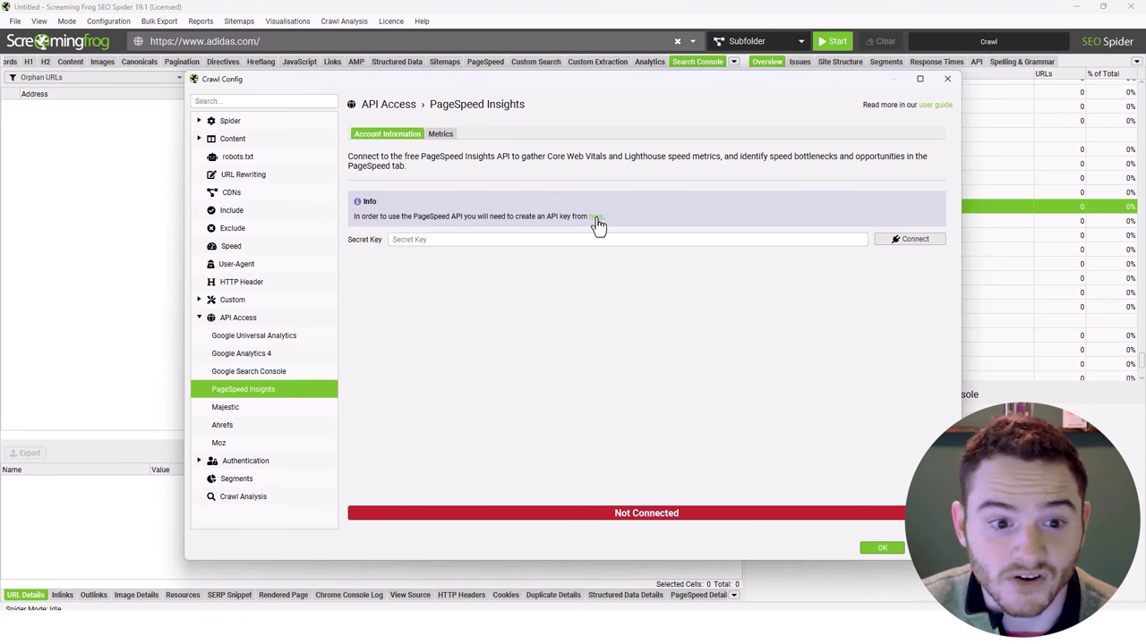
{"action": "left_click", "coordinate": [452, 239]}
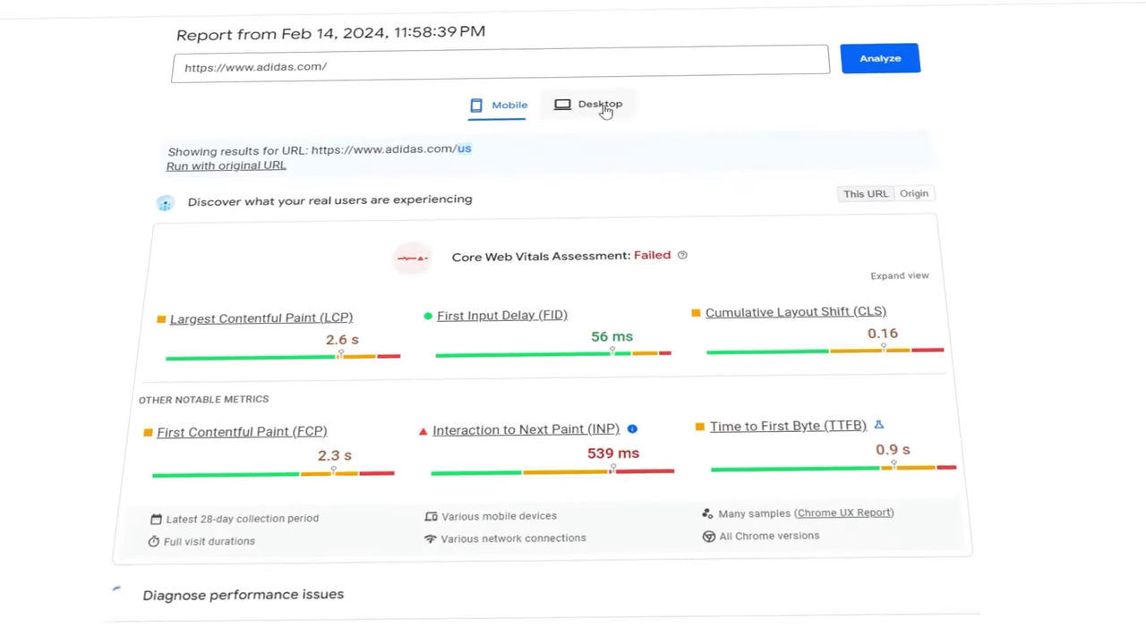
{"action": "left_click", "coordinate": [605, 110]}
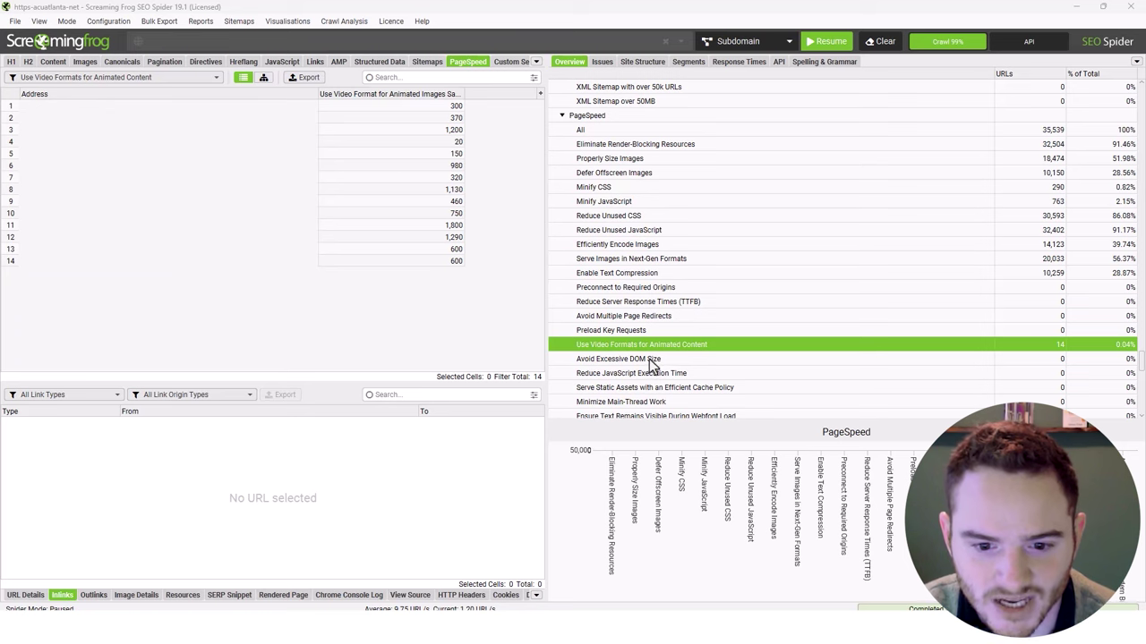
Examine the PageSpeed issue filters and their affected URLs in the acuatlanta crawl overview
{"action": "scroll", "coordinate": [652, 362], "scroll_direction": "down", "scroll_amount": 2}
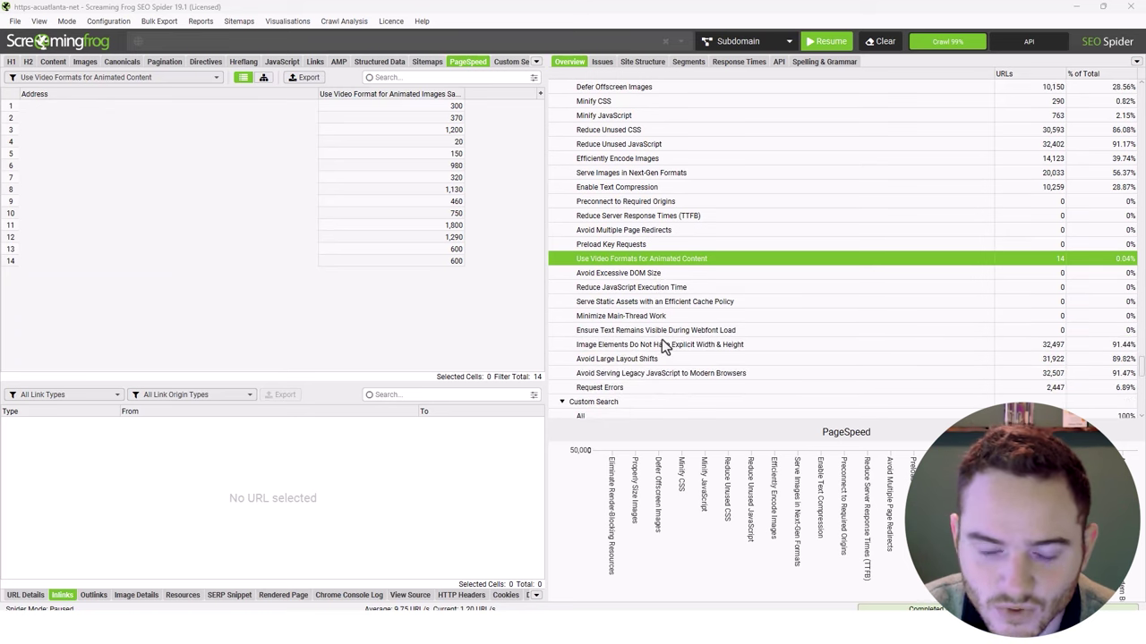
{"action": "scroll", "coordinate": [662, 345], "scroll_direction": "up", "scroll_amount": 1}
{"action": "scroll", "coordinate": [662, 295], "scroll_direction": "down", "scroll_amount": 1}
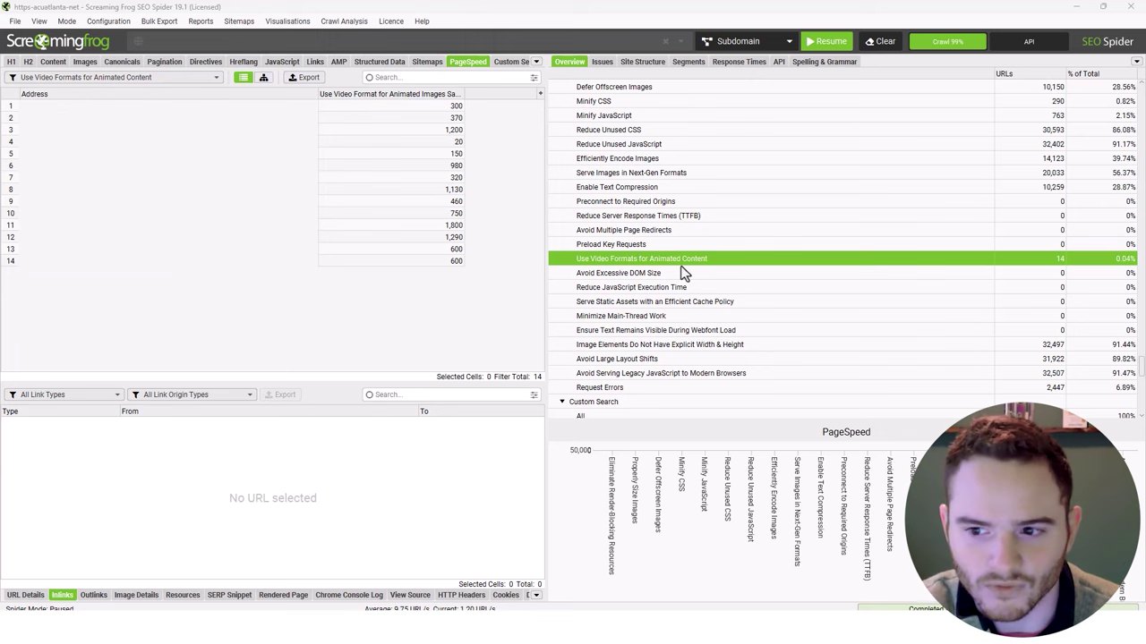
{"action": "scroll", "coordinate": [926, 216], "scroll_direction": "up", "scroll_amount": 3}
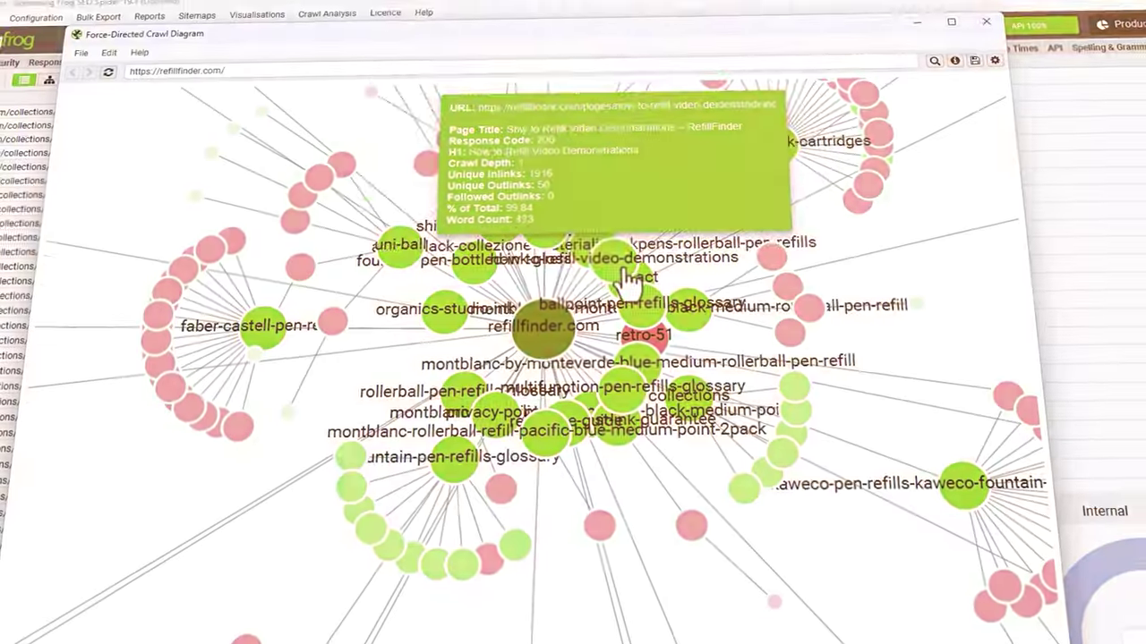
Examine the Inlinks and Crawl Depth columns for all internal URLs in the adidas crawl
{"action": "mouse_move", "coordinate": [562, 441]}
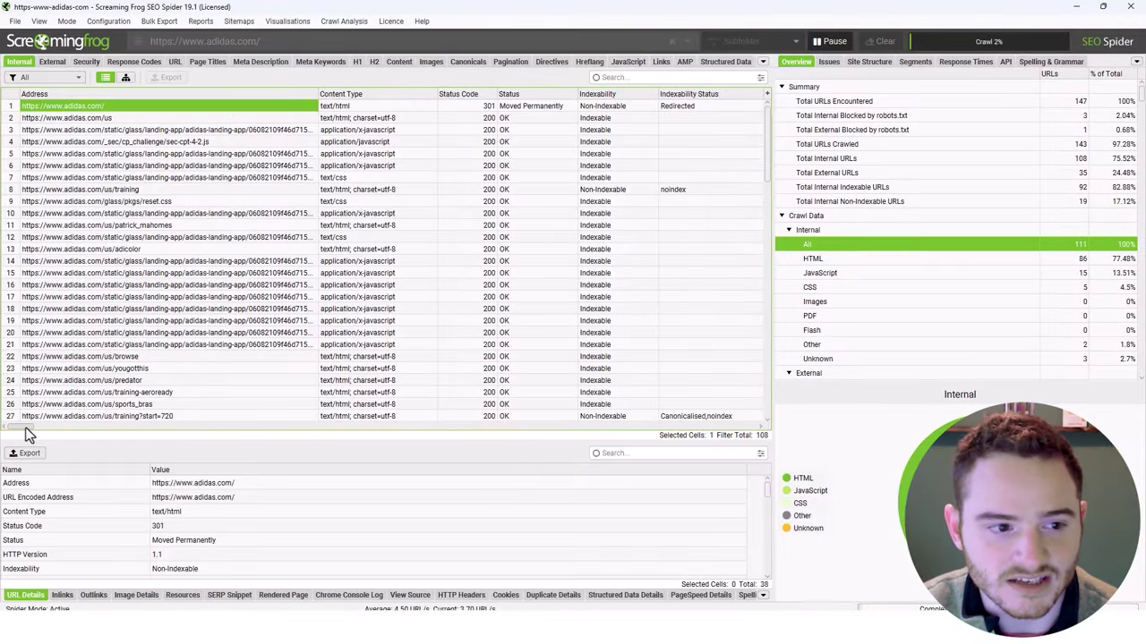
{"action": "left_click_drag", "start_coordinate": [27, 431], "coordinate": [236, 432]}
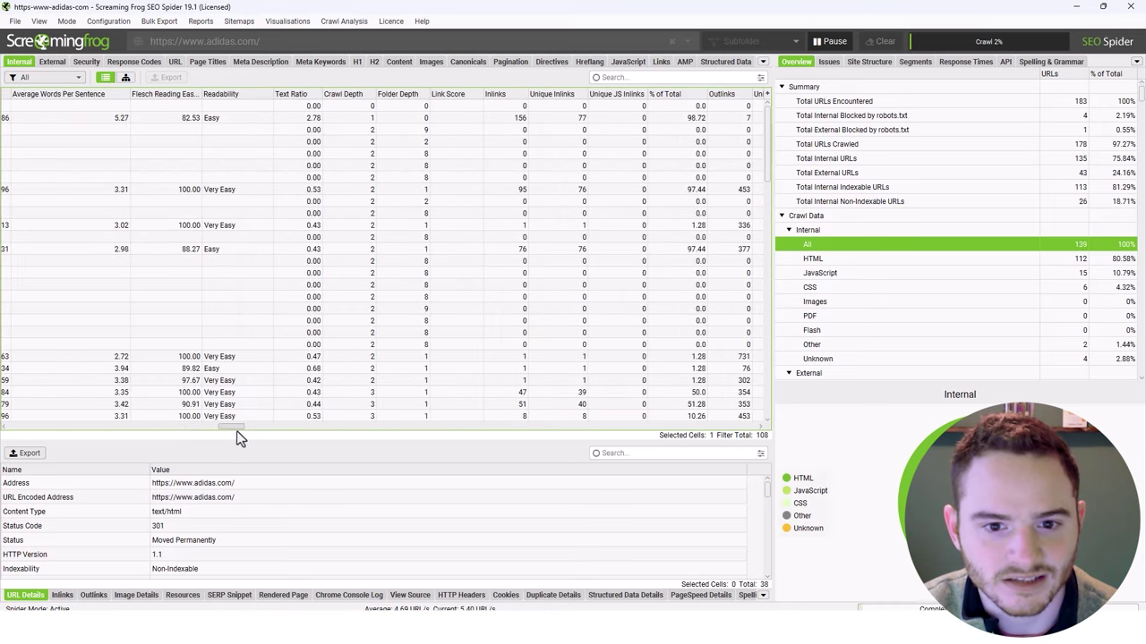
{"action": "left_click_drag", "start_coordinate": [515, 105], "coordinate": [514, 284]}
{"action": "left_click_drag", "start_coordinate": [363, 109], "coordinate": [347, 334]}
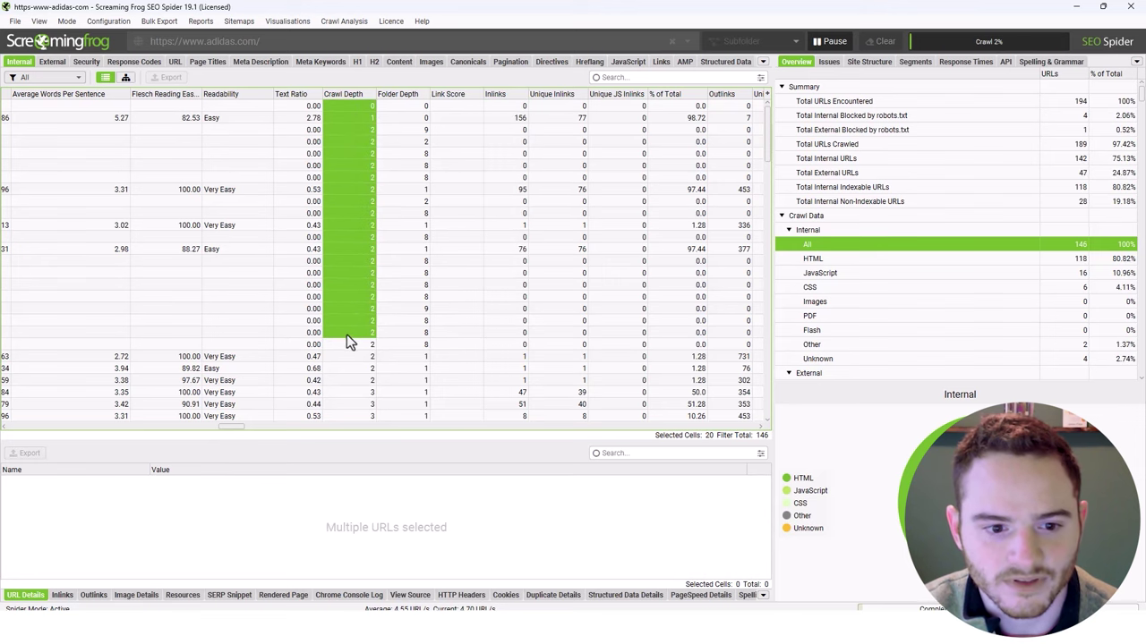
{"action": "left_click", "coordinate": [520, 261]}
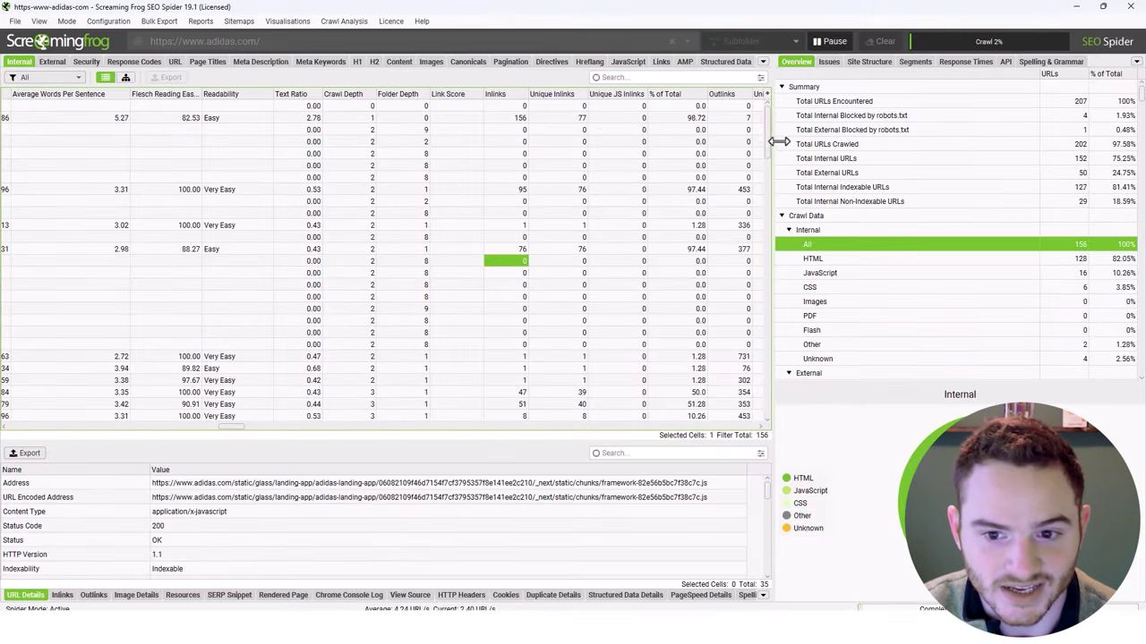
Widen the internal URL table, sort the URLs by Inlinks in descending order, and review the highest Inlinks values
{"action": "left_click_drag", "start_coordinate": [779, 141], "coordinate": [851, 144]}
{"action": "left_click", "coordinate": [516, 107]}
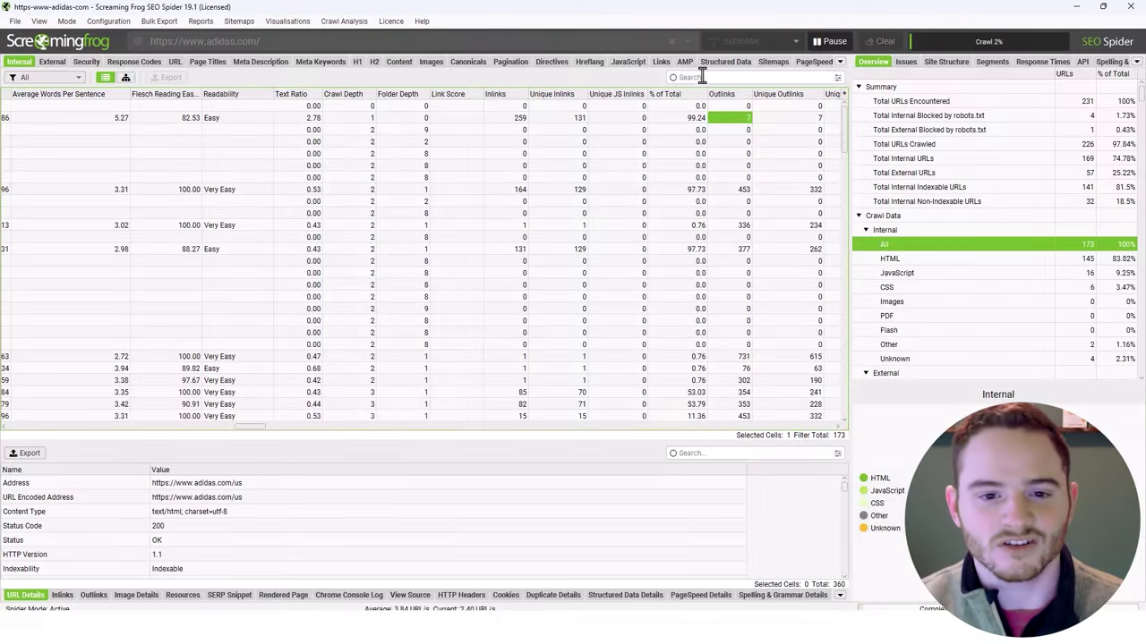
{"action": "left_click", "coordinate": [516, 97]}
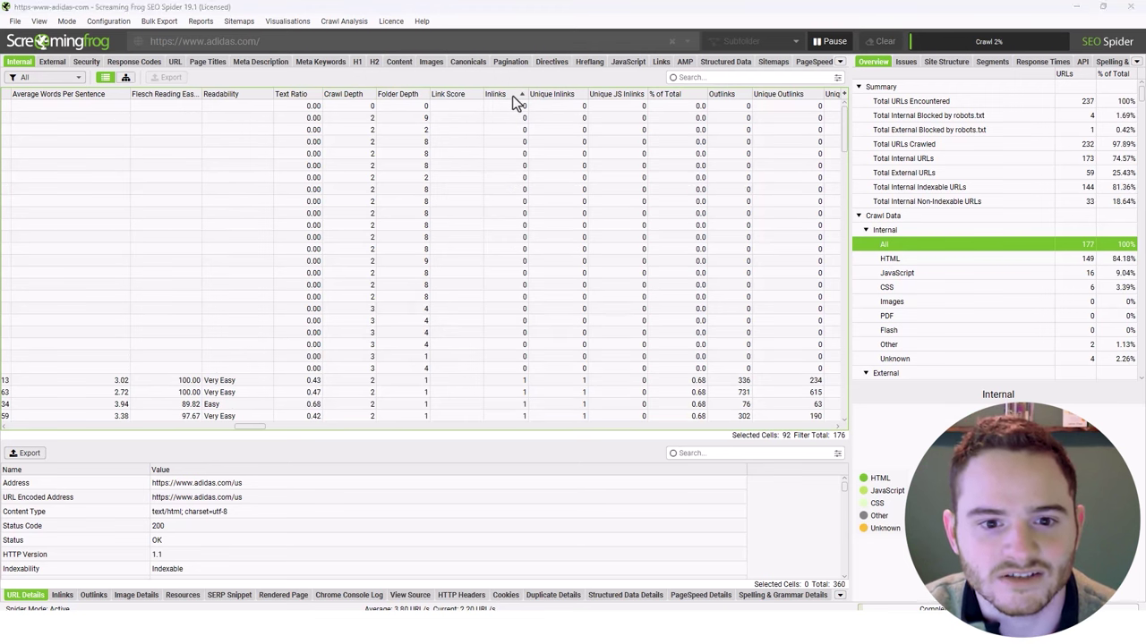
{"action": "left_click", "coordinate": [537, 142]}
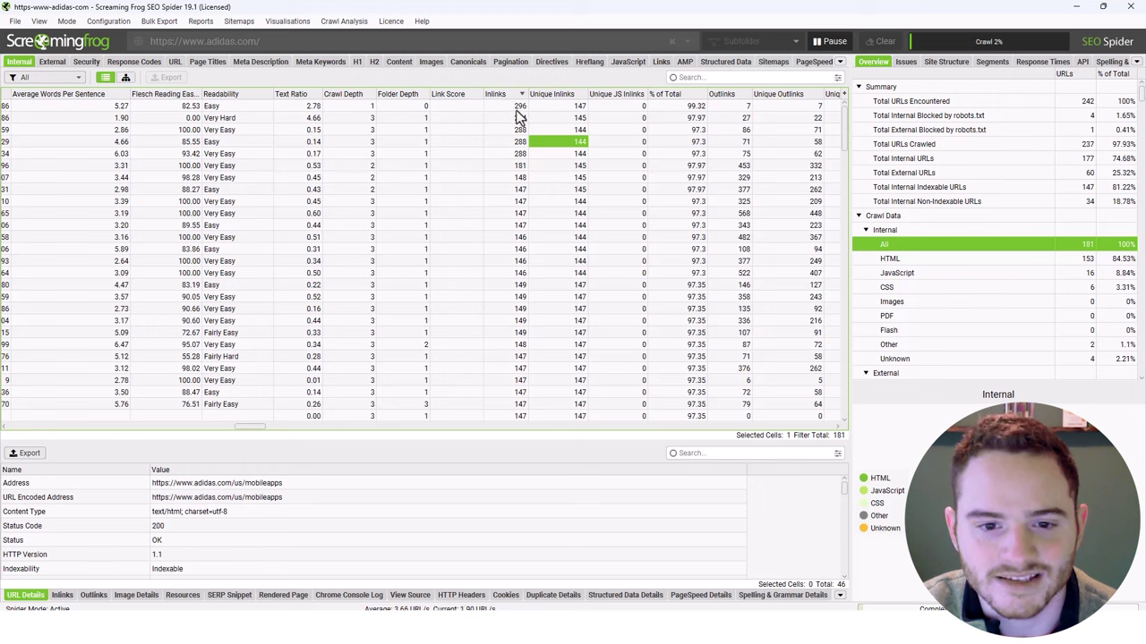
{"action": "left_click_drag", "start_coordinate": [516, 108], "coordinate": [502, 380]}
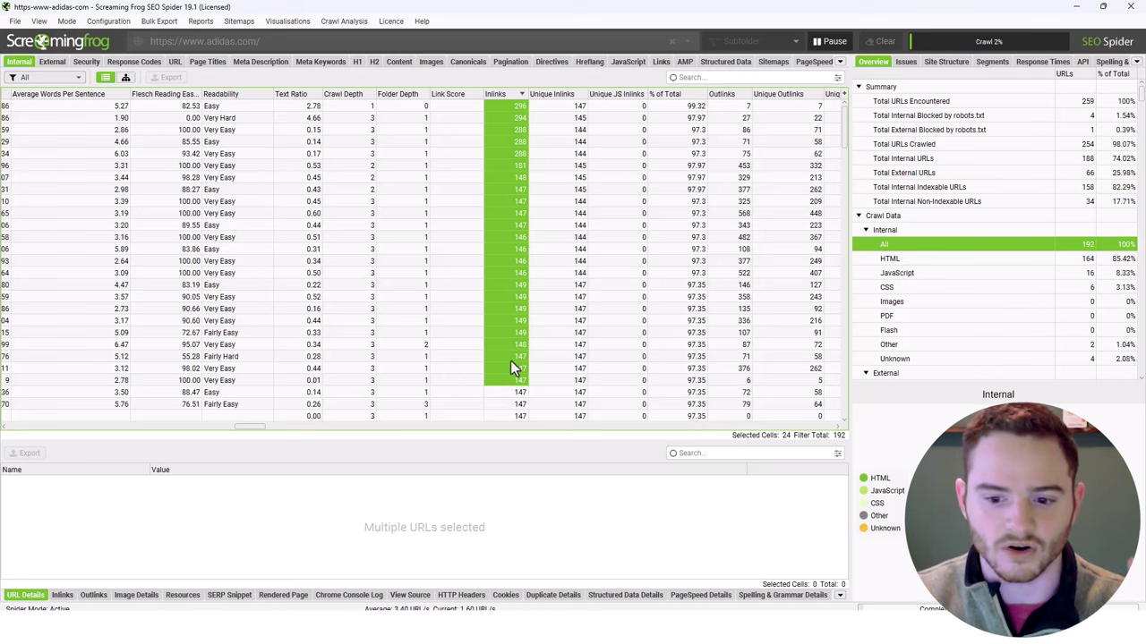
{"action": "mouse_move", "coordinate": [496, 107]}
{"action": "left_mouse_down"}
{"action": "mouse_move", "coordinate": [504, 272]}
{"action": "mouse_move", "coordinate": [506, 121]}
{"action": "left_mouse_up"}
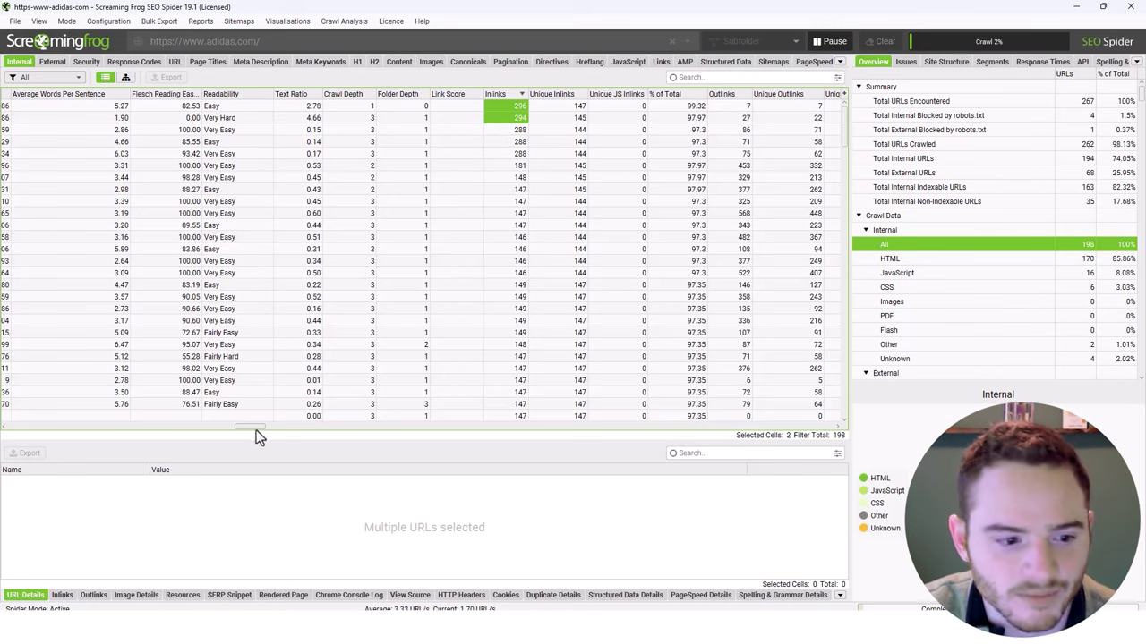
Review the addresses of the most-linked internal URLs and open the adidas.com/us/training page in the browser
{"action": "left_click_drag", "start_coordinate": [230, 427], "coordinate": [9, 427]}
{"action": "left_click_drag", "start_coordinate": [179, 107], "coordinate": [197, 189]}
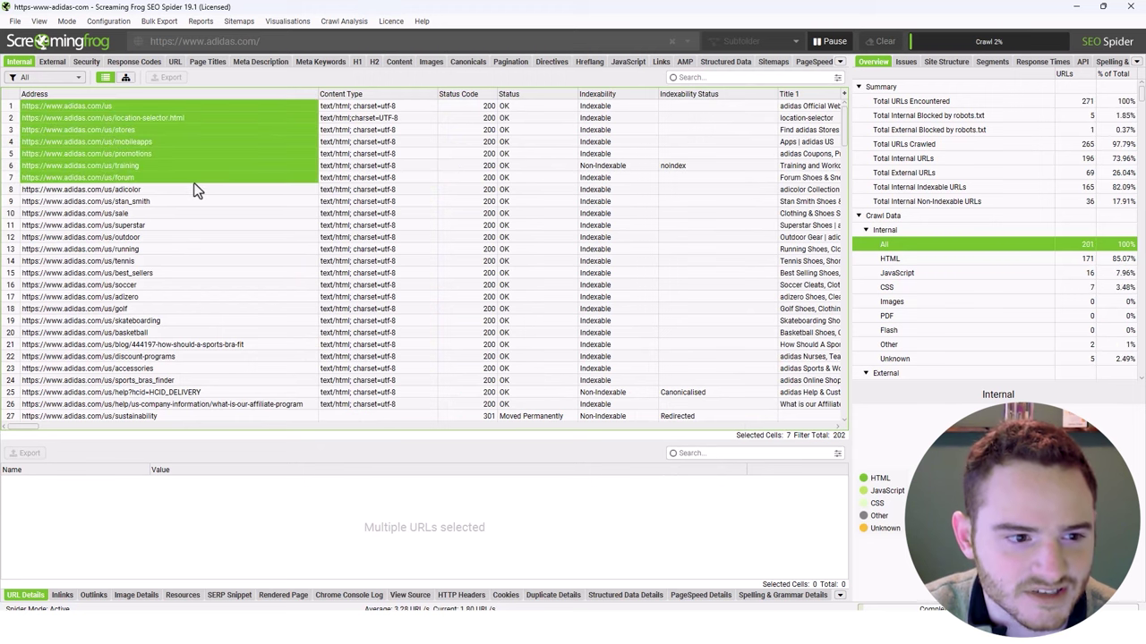
{"action": "left_click_drag", "start_coordinate": [180, 133], "coordinate": [174, 172]}
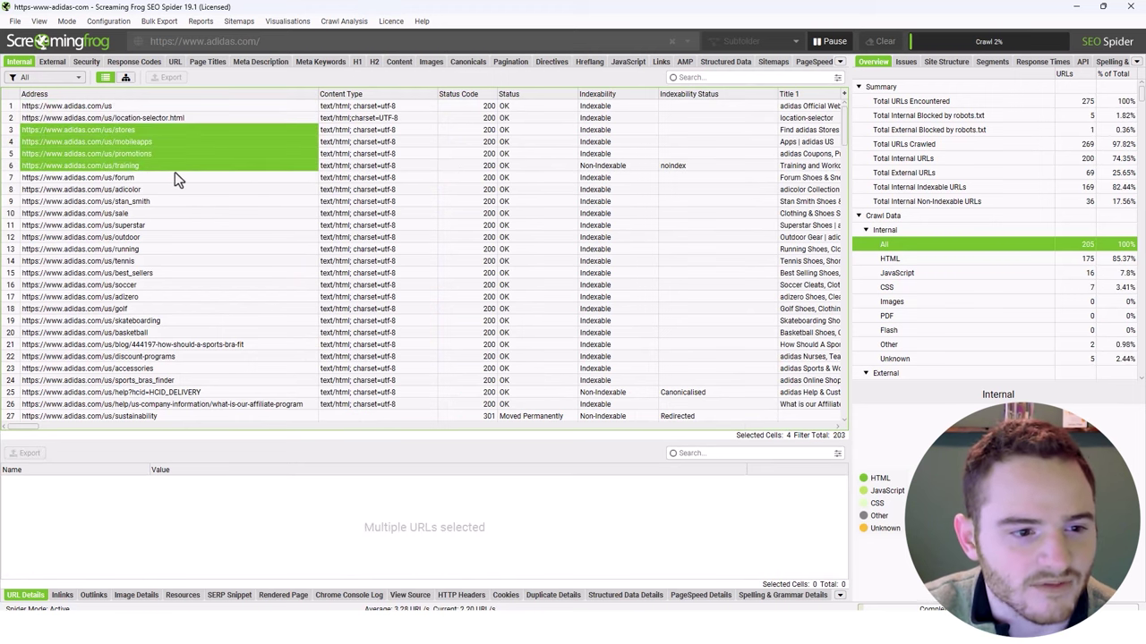
{"action": "left_click", "coordinate": [156, 143]}
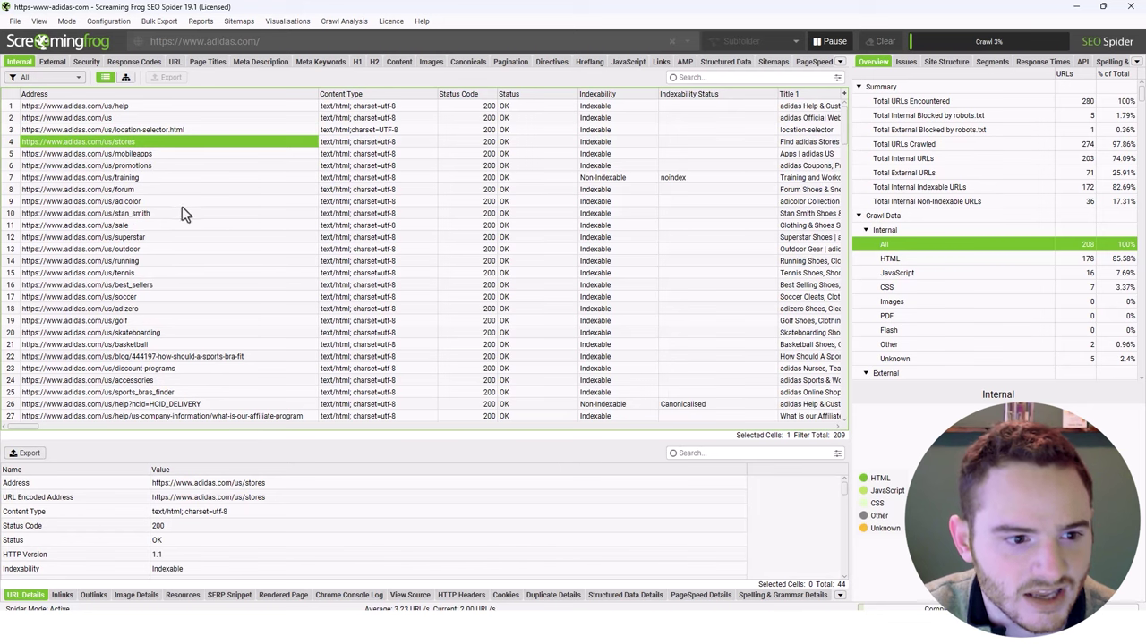
{"action": "left_click", "coordinate": [167, 178]}
{"action": "right_click", "coordinate": [167, 178]}
{"action": "left_click", "coordinate": [231, 197]}
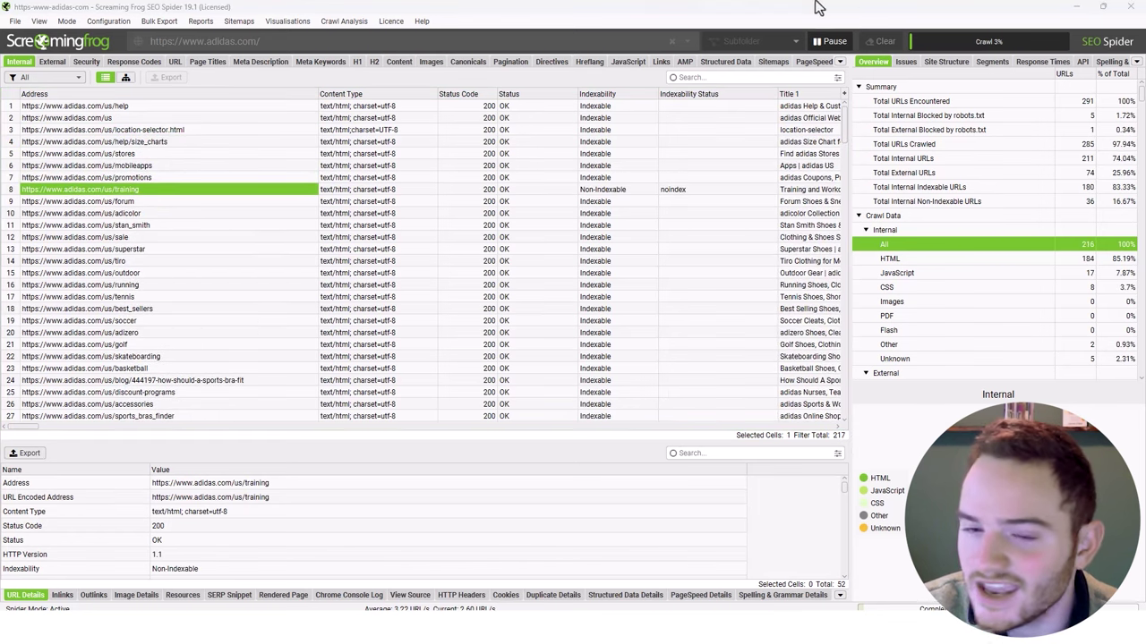
{"action": "left_click_drag", "start_coordinate": [817, 7], "coordinate": [624, 8]}
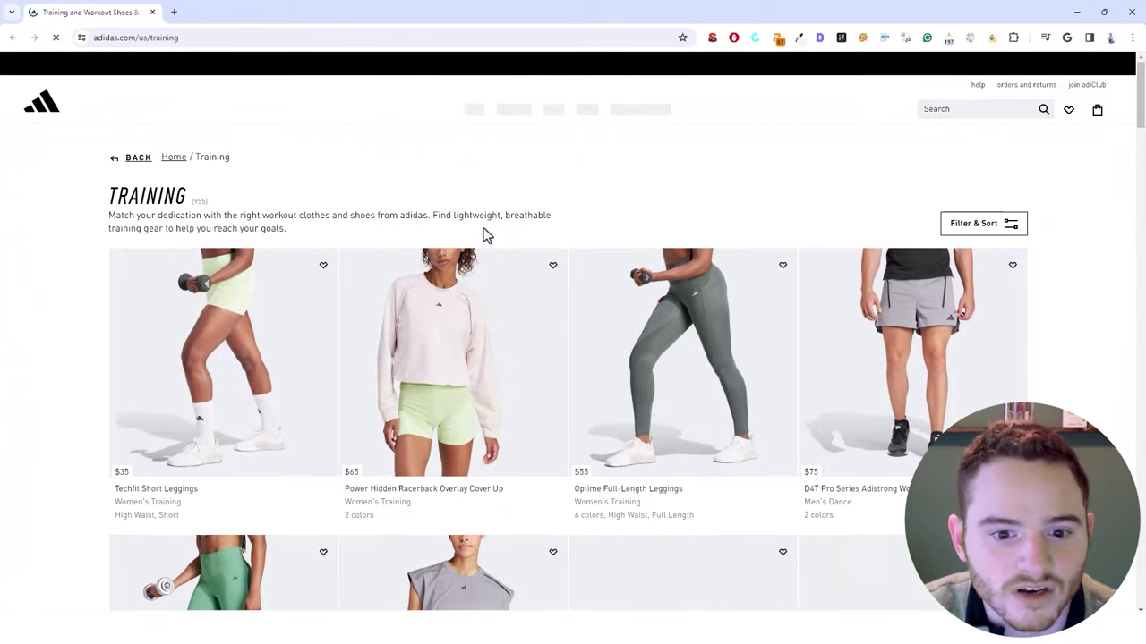
Examine the Training page's clothing and shoe category links and the SEO copy beneath the product grid
{"action": "scroll", "coordinate": [409, 238], "scroll_direction": "down", "scroll_amount": 15}
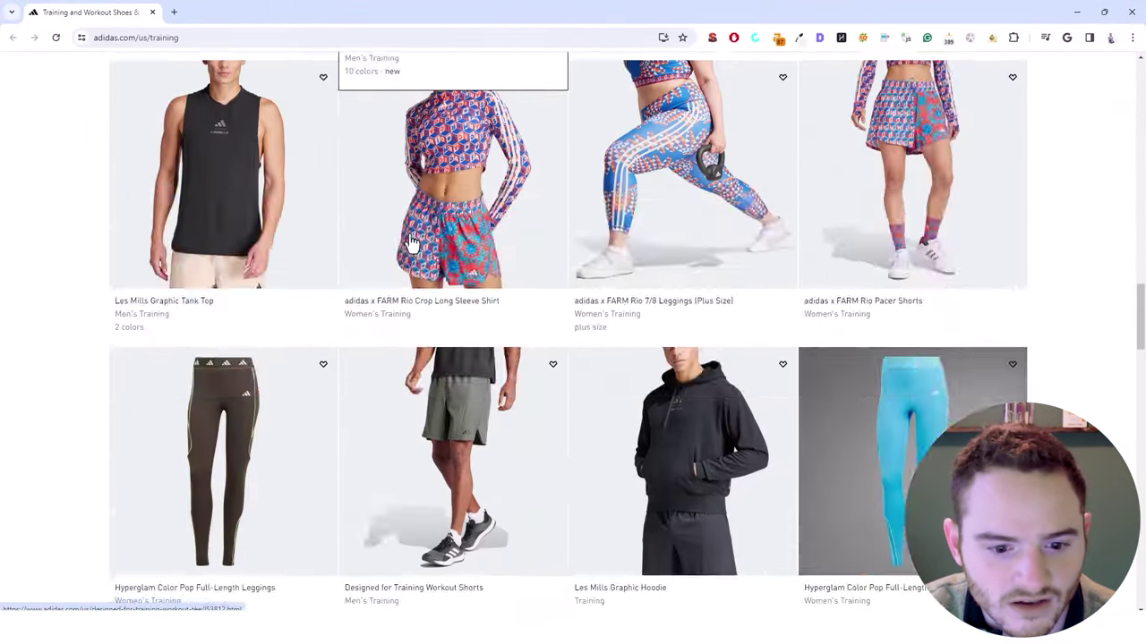
{"action": "scroll", "coordinate": [409, 242], "scroll_direction": "down", "scroll_amount": 15}
{"action": "scroll", "coordinate": [163, 234], "scroll_direction": "up", "scroll_amount": 2}
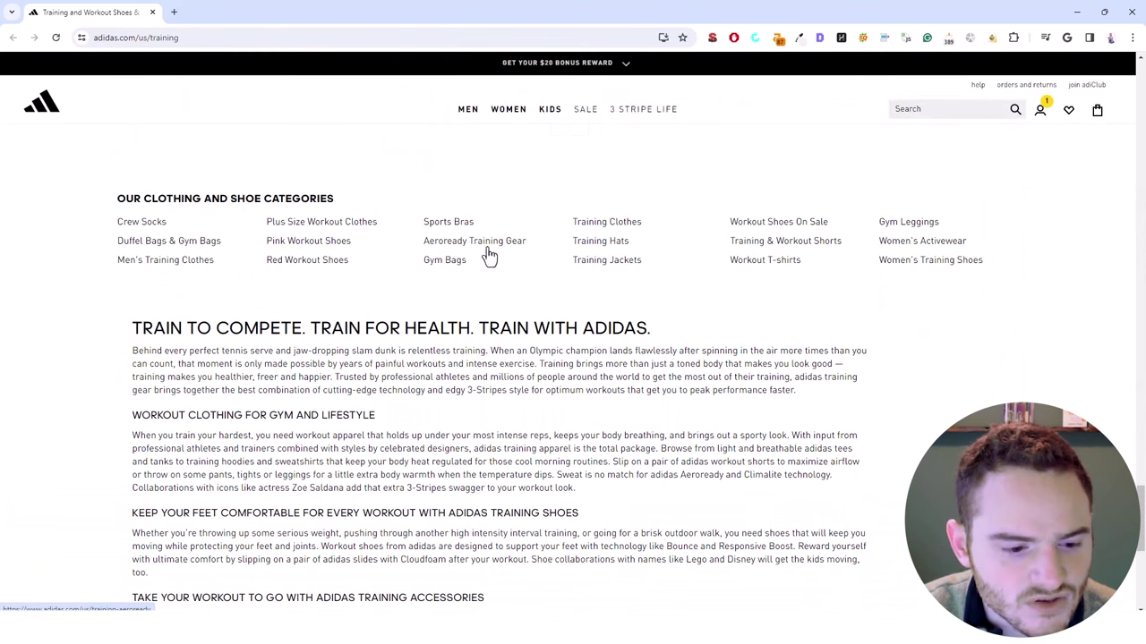
{"action": "scroll", "coordinate": [443, 274], "scroll_direction": "down", "scroll_amount": 3}
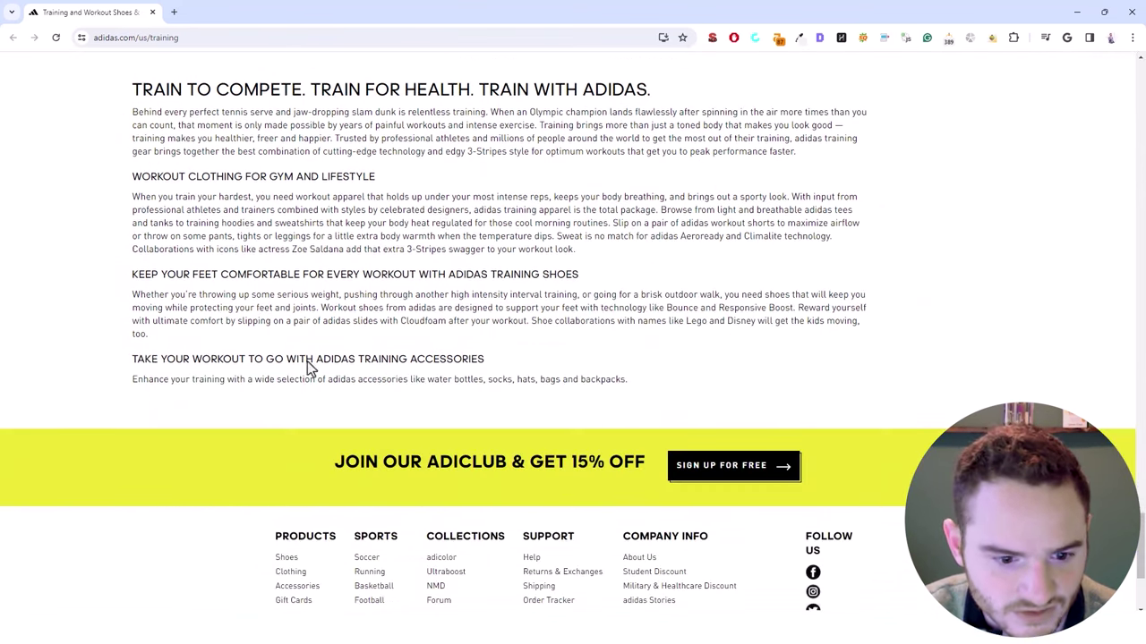
{"action": "left_click_drag", "start_coordinate": [580, 373], "coordinate": [95, 90]}
{"action": "scroll", "coordinate": [102, 138], "scroll_direction": "up", "scroll_amount": 3}
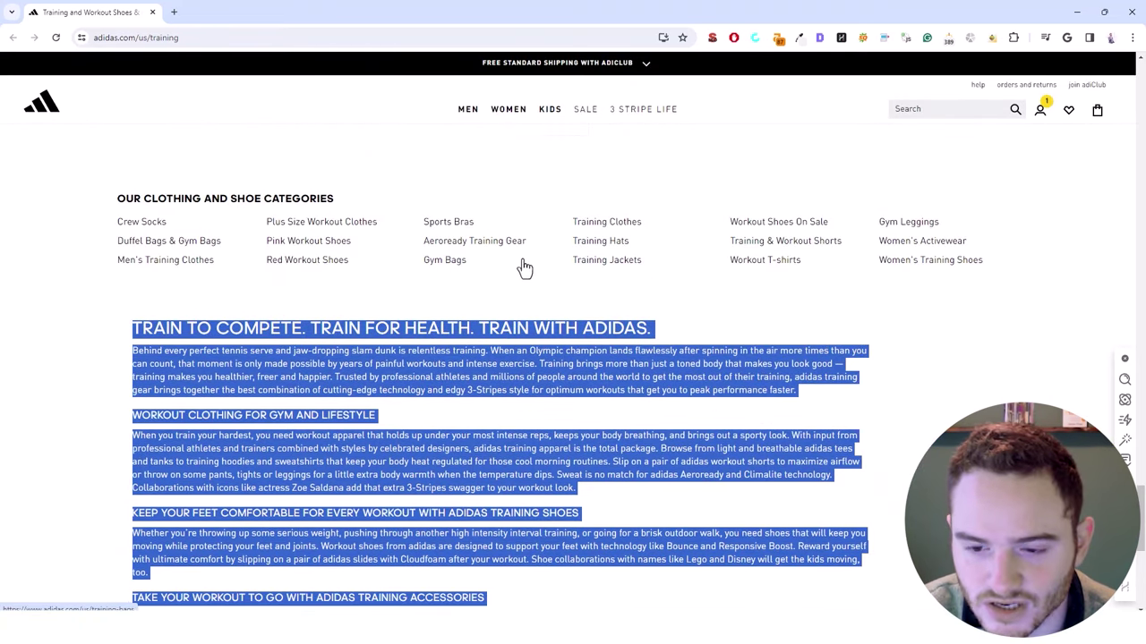
{"action": "scroll", "coordinate": [524, 311], "scroll_direction": "up", "scroll_amount": 1}
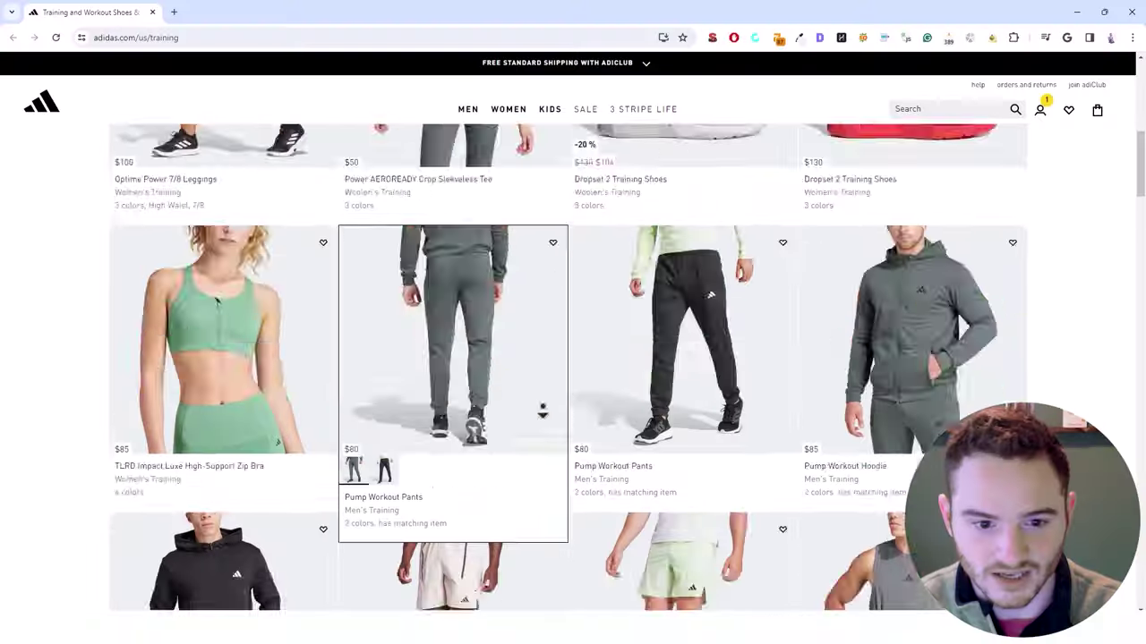
{"action": "scroll", "coordinate": [528, 346], "scroll_direction": "down", "scroll_amount": 10}
{"action": "scroll", "coordinate": [504, 347], "scroll_direction": "down", "scroll_amount": 5}
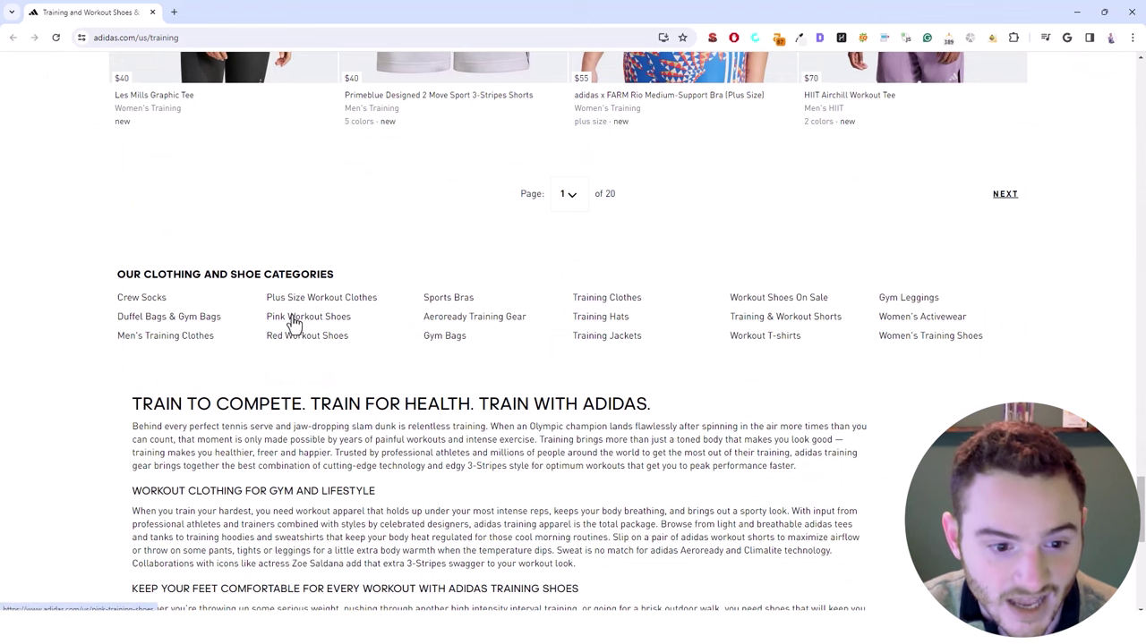
Open the Pink Workout Shoes category link and review that page's products, category links and copy
{"action": "left_click", "coordinate": [298, 319]}
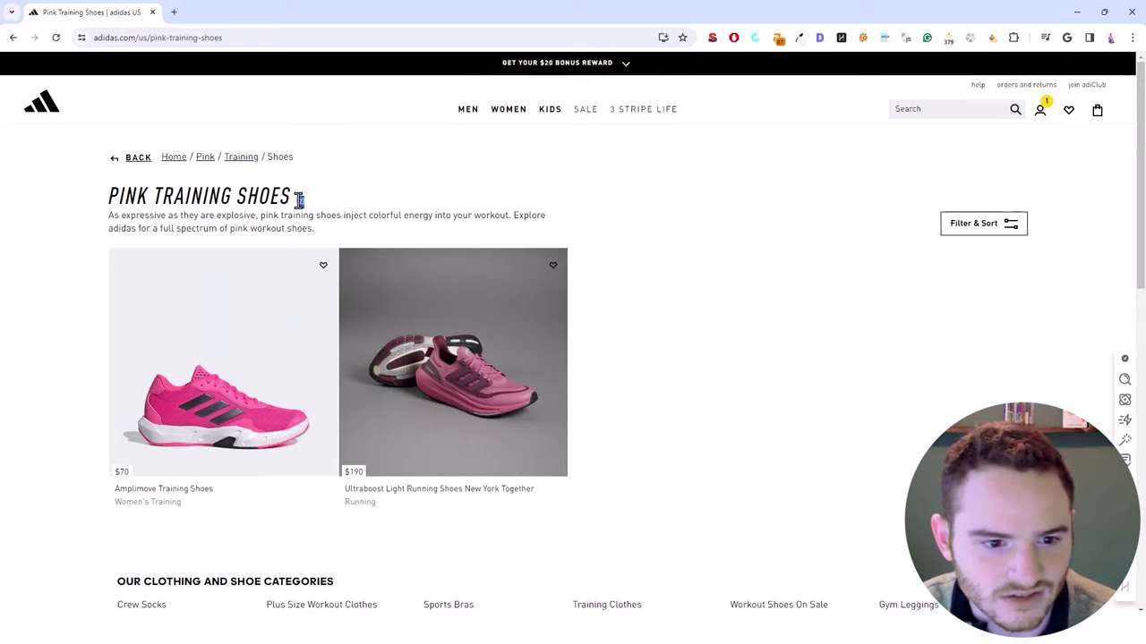
{"action": "scroll", "coordinate": [418, 300], "scroll_direction": "down", "scroll_amount": 5}
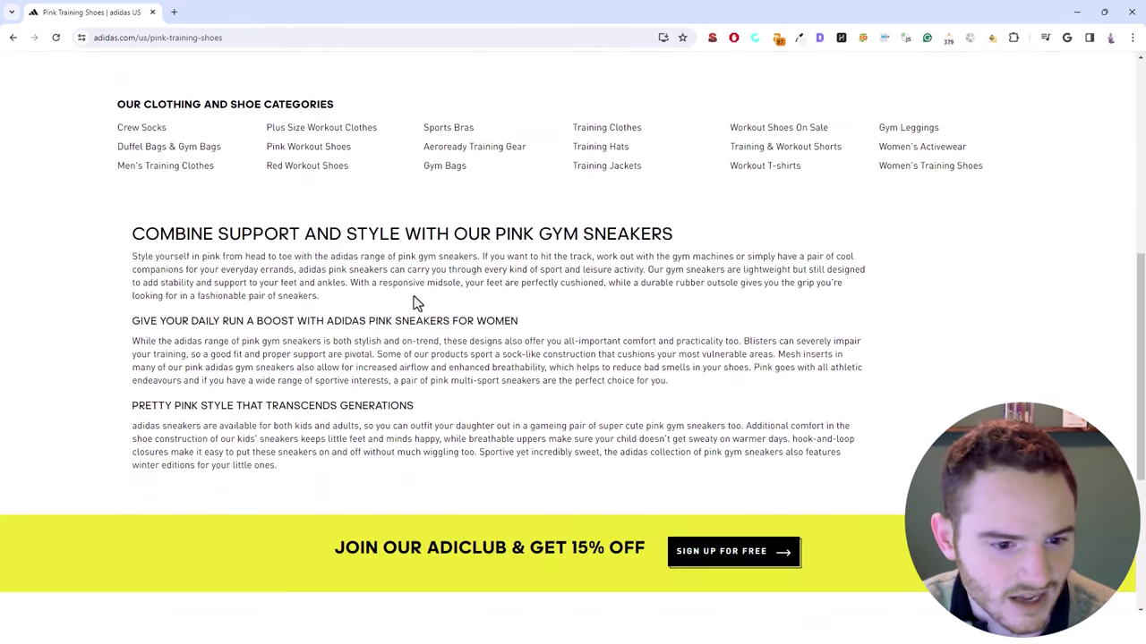
{"action": "scroll", "coordinate": [645, 453], "scroll_direction": "up", "scroll_amount": 5}
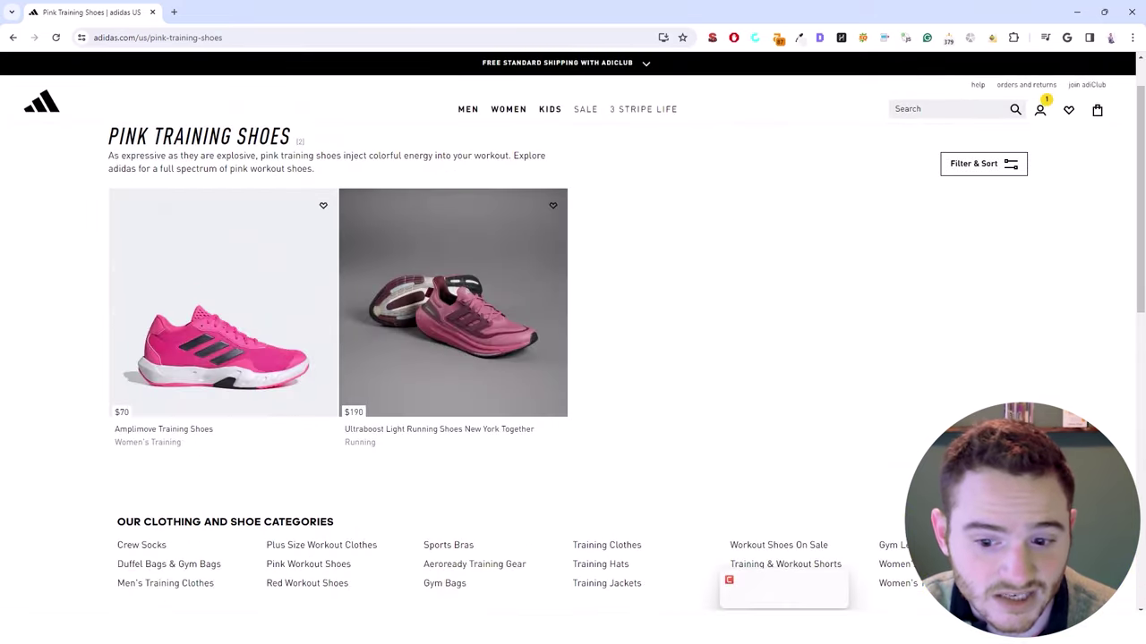
Switch back to Screaming Frog, select the /us/training URL, and bring the crawl depth, link score and inlinks columns into view
{"action": "mouse_move", "coordinate": [600, 641]}
{"action": "left_click", "coordinate": [702, 595]}
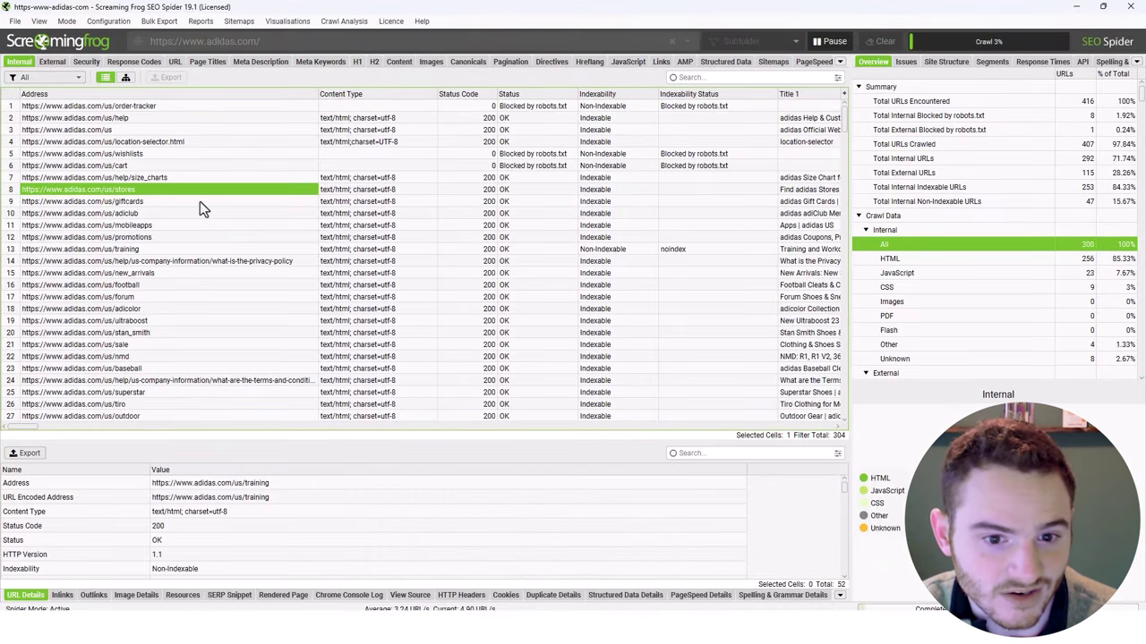
{"action": "left_click", "coordinate": [184, 226]}
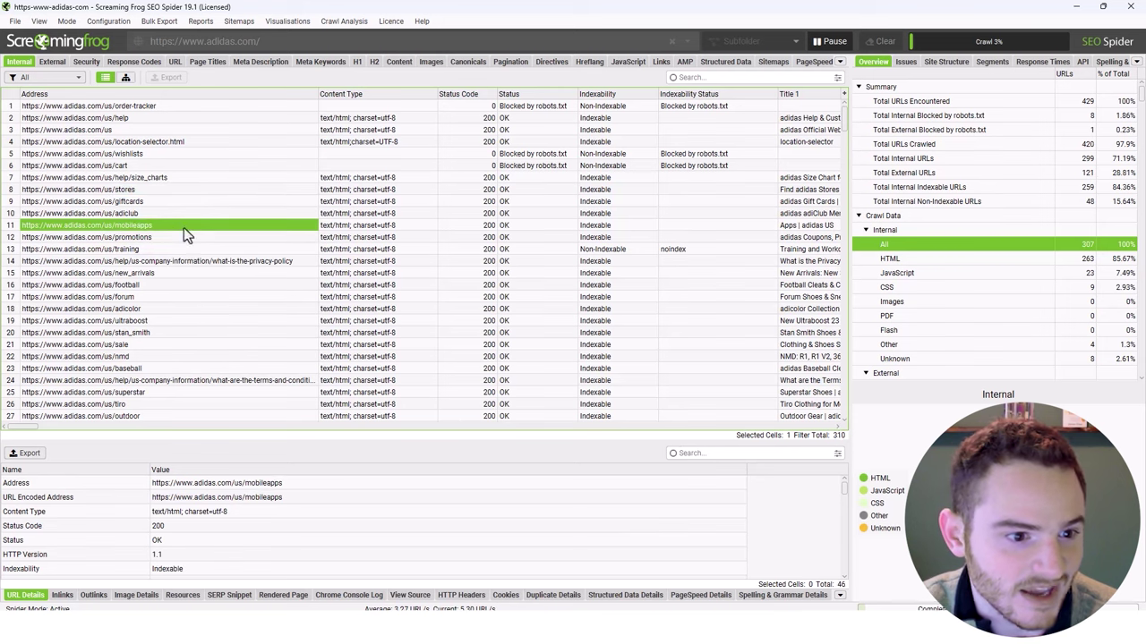
{"action": "left_click", "coordinate": [181, 252]}
{"action": "left_click_drag", "start_coordinate": [27, 428], "coordinate": [253, 407]}
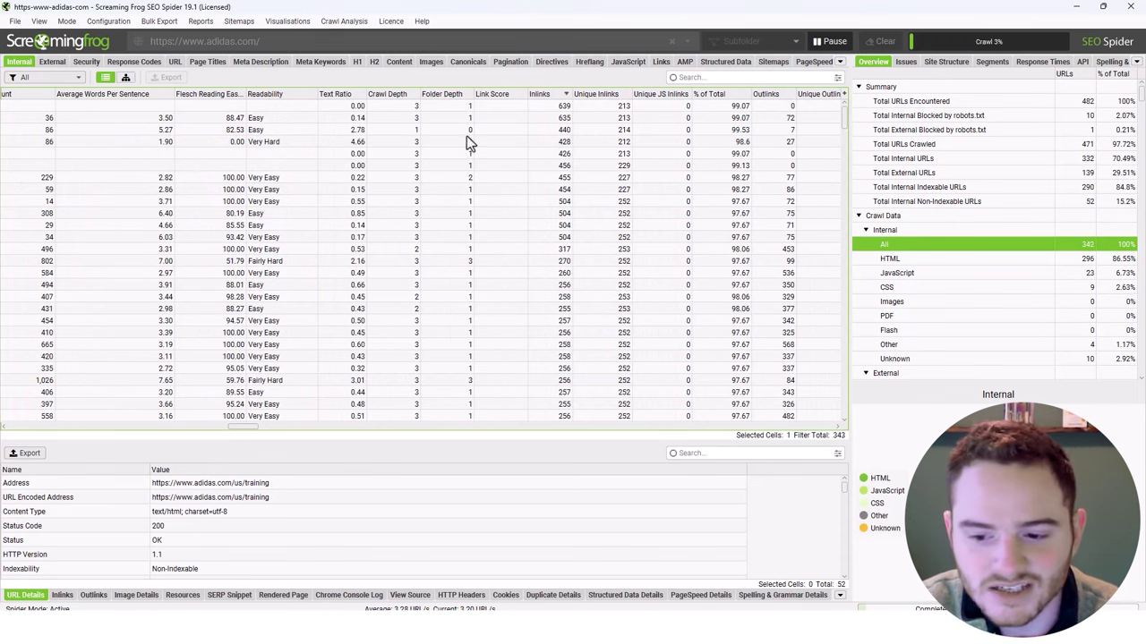
Pause the adidas crawl and compare the Link Score and Inlinks columns for the internal URLs
{"action": "left_click", "coordinate": [828, 42]}
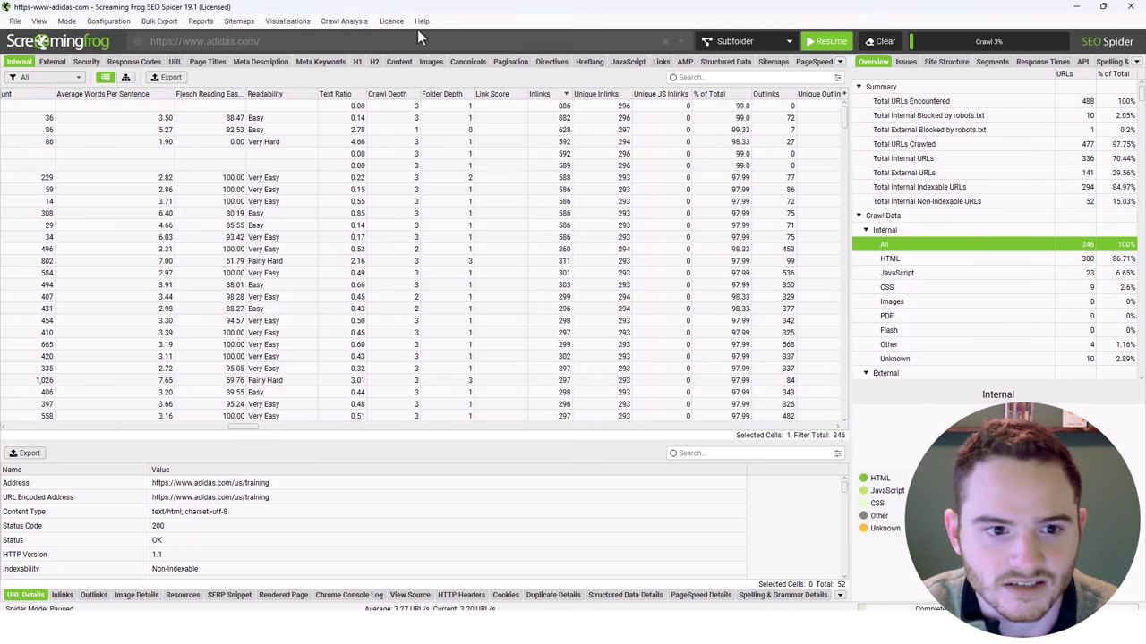
{"action": "left_click", "coordinate": [339, 32]}
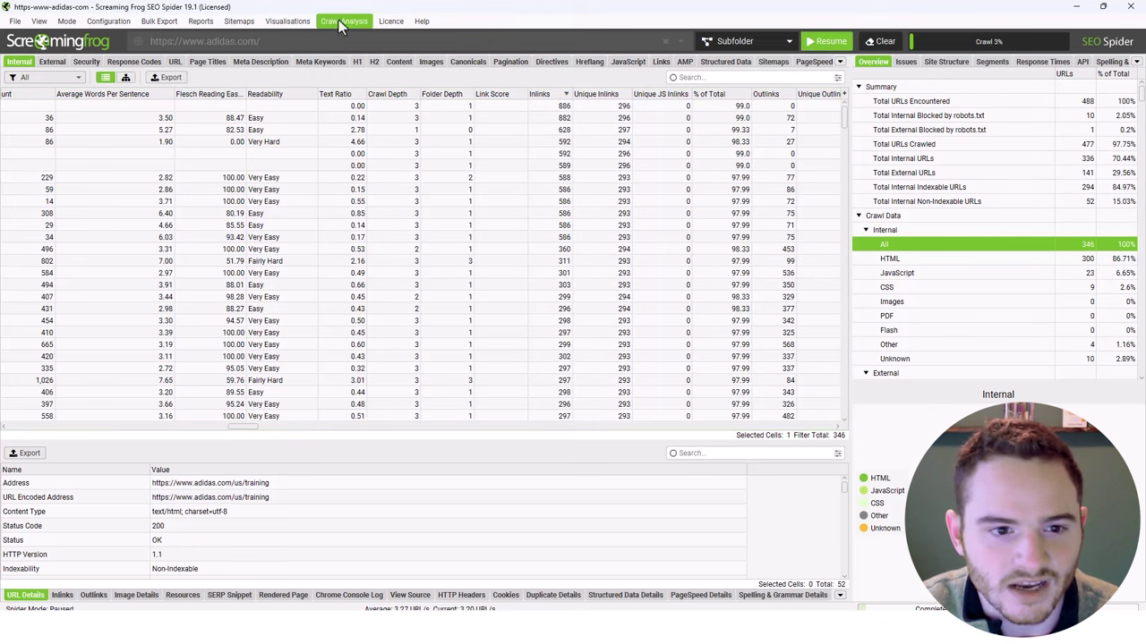
{"action": "left_click_drag", "start_coordinate": [503, 105], "coordinate": [515, 410]}
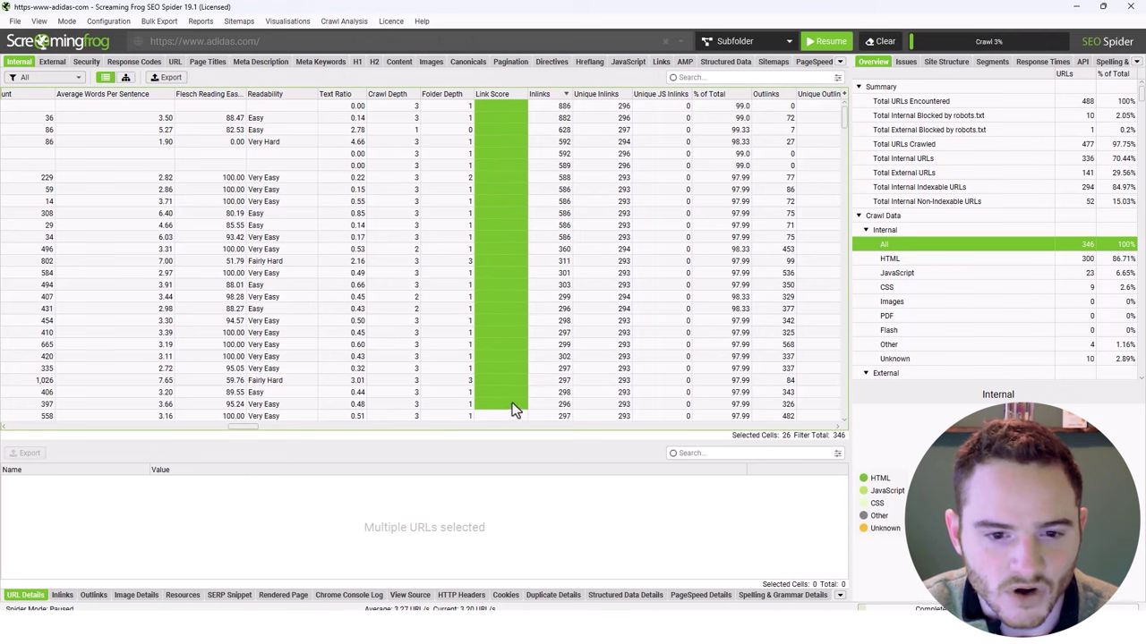
{"action": "left_click_drag", "start_coordinate": [554, 108], "coordinate": [555, 374]}
{"action": "left_click_drag", "start_coordinate": [503, 105], "coordinate": [503, 423]}
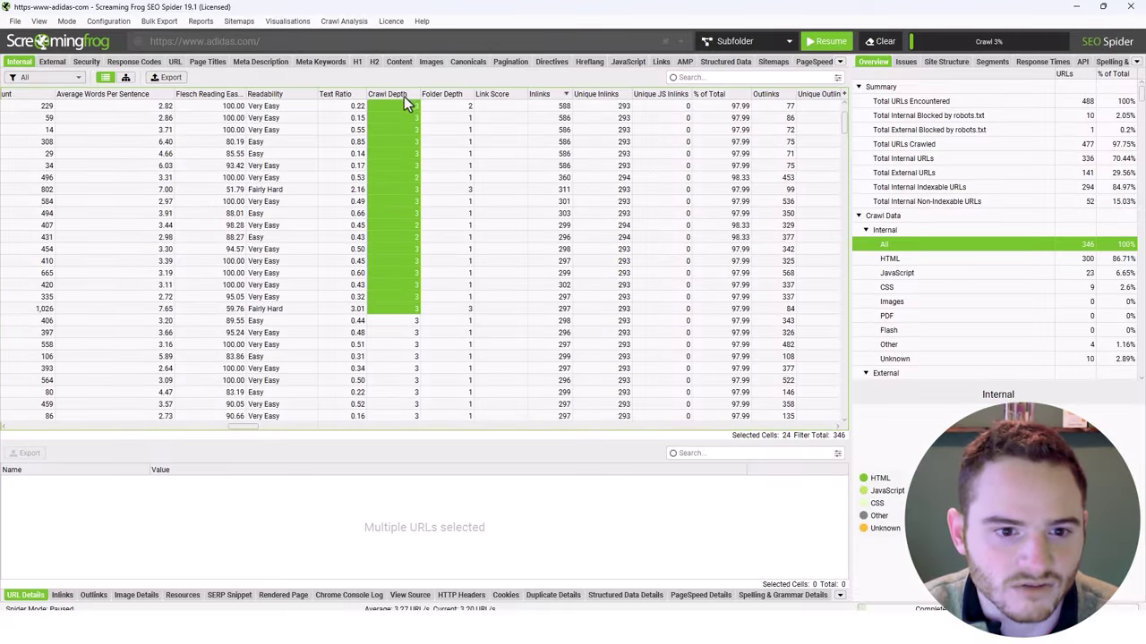
Sort the internal URLs by Crawl Depth in ascending order and review the URLs at the deeper levels
{"action": "left_click", "coordinate": [405, 95]}
{"action": "scroll", "coordinate": [420, 220], "scroll_direction": "down", "scroll_amount": 10}
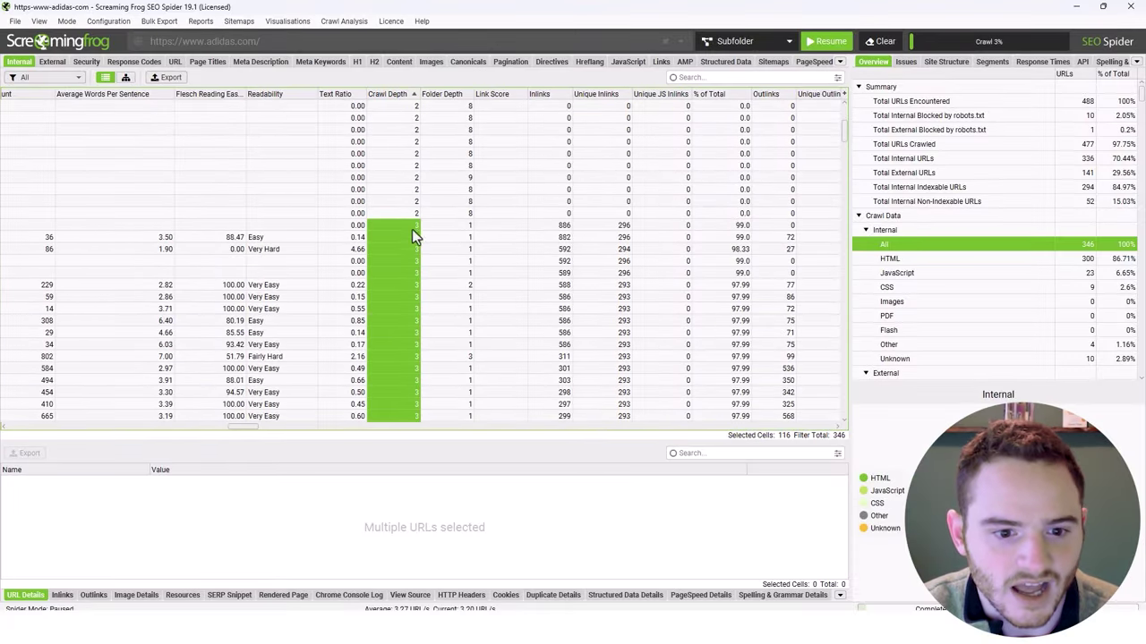
{"action": "left_click_drag", "start_coordinate": [847, 181], "coordinate": [845, 413]}
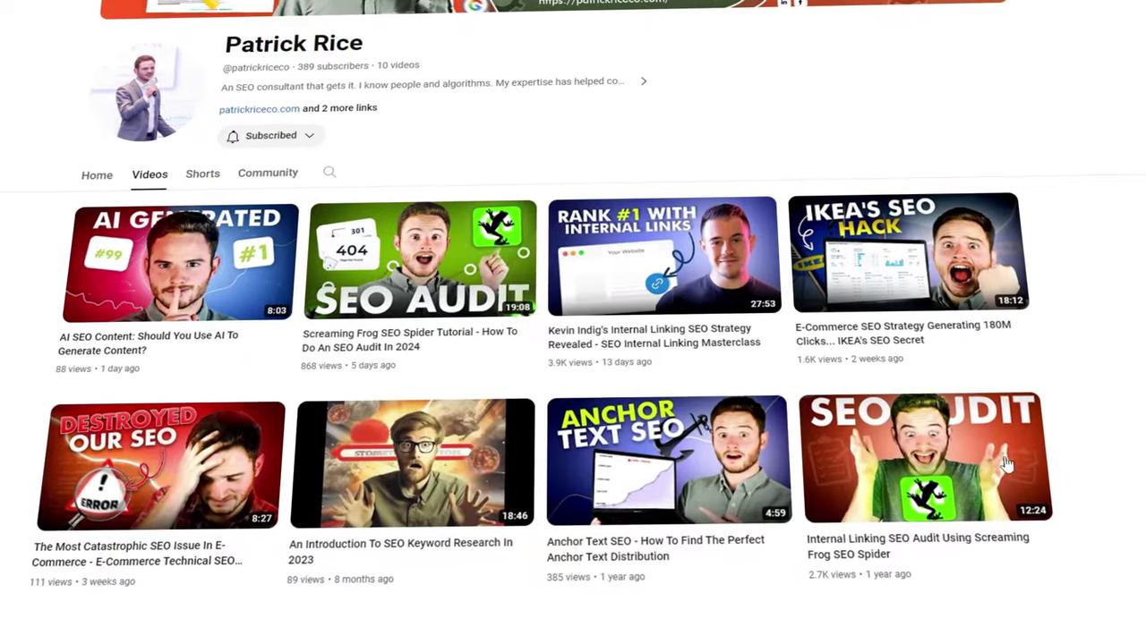
{"action": "mouse_move", "coordinate": [987, 472]}
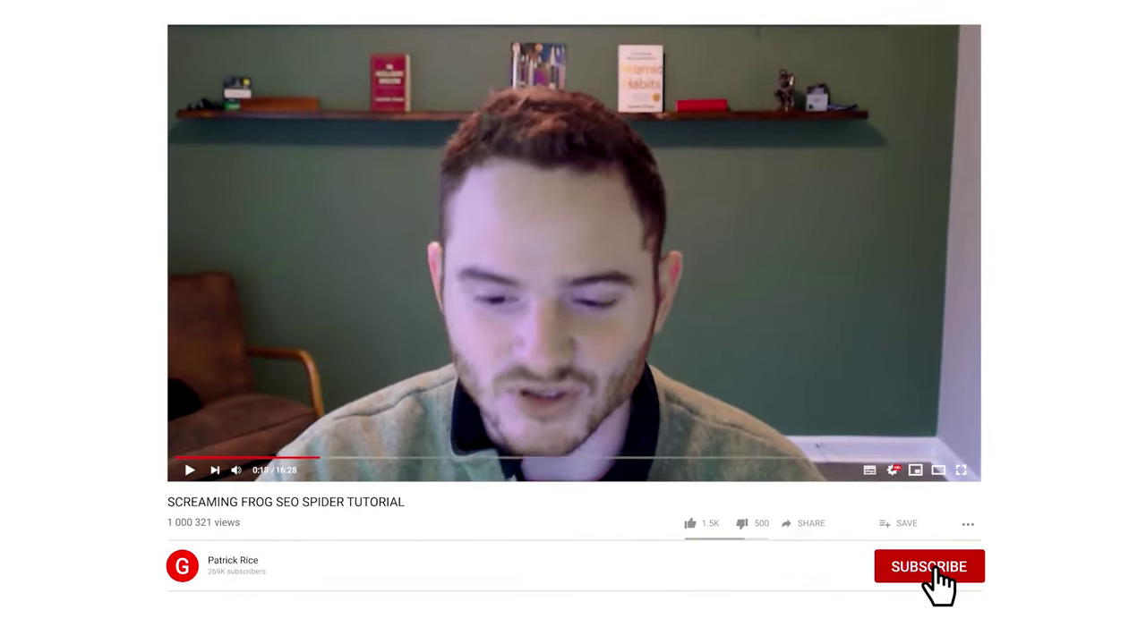
{"action": "left_click", "coordinate": [935, 568]}
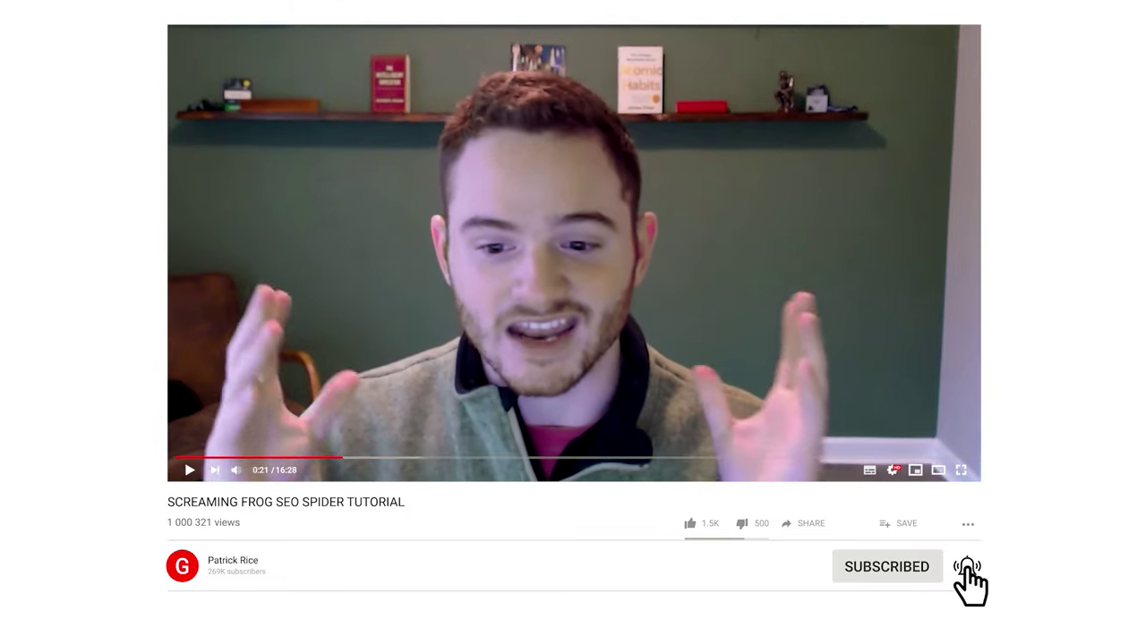
{"action": "left_click", "coordinate": [966, 568]}
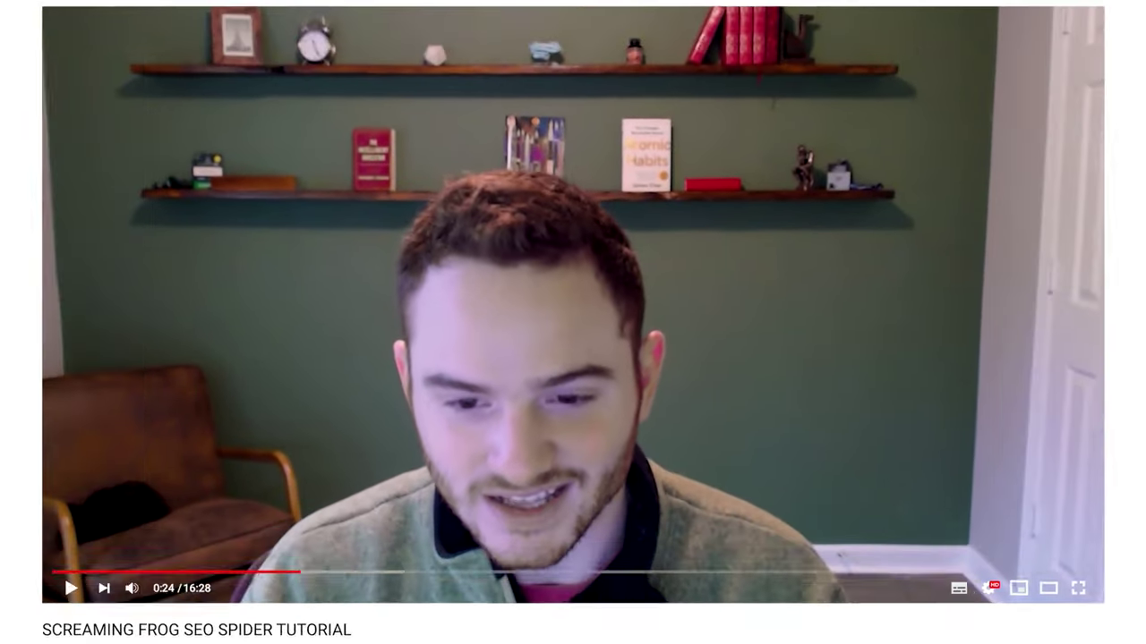